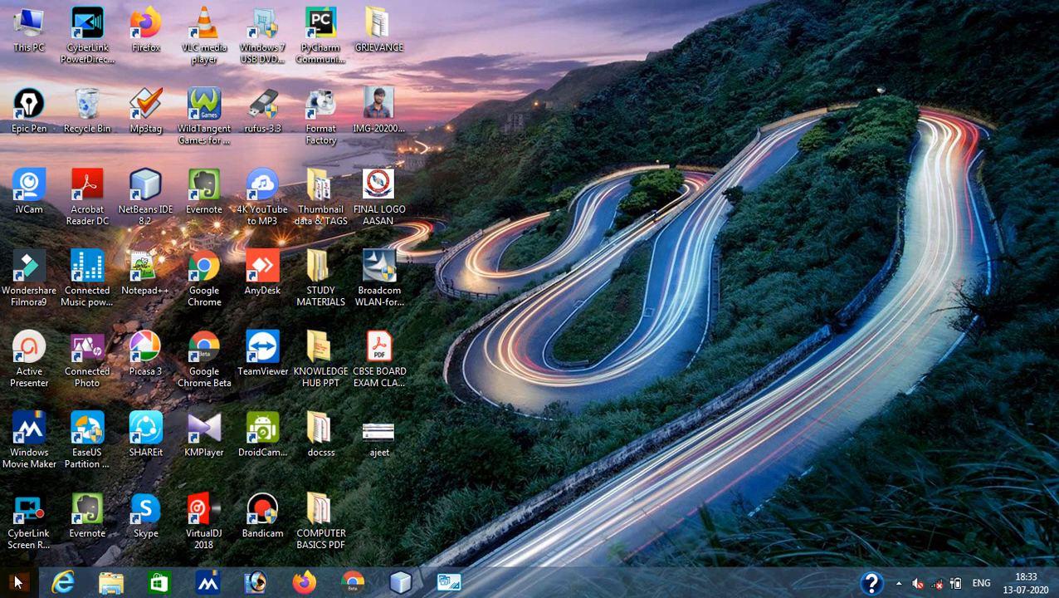
- Launch Paint with the mspaint run command and widen the blank canvas to 1359 × 720 px
{"action": "right_click", "coordinate": [20, 578]}
{"action": "left_click", "coordinate": [48, 523]}
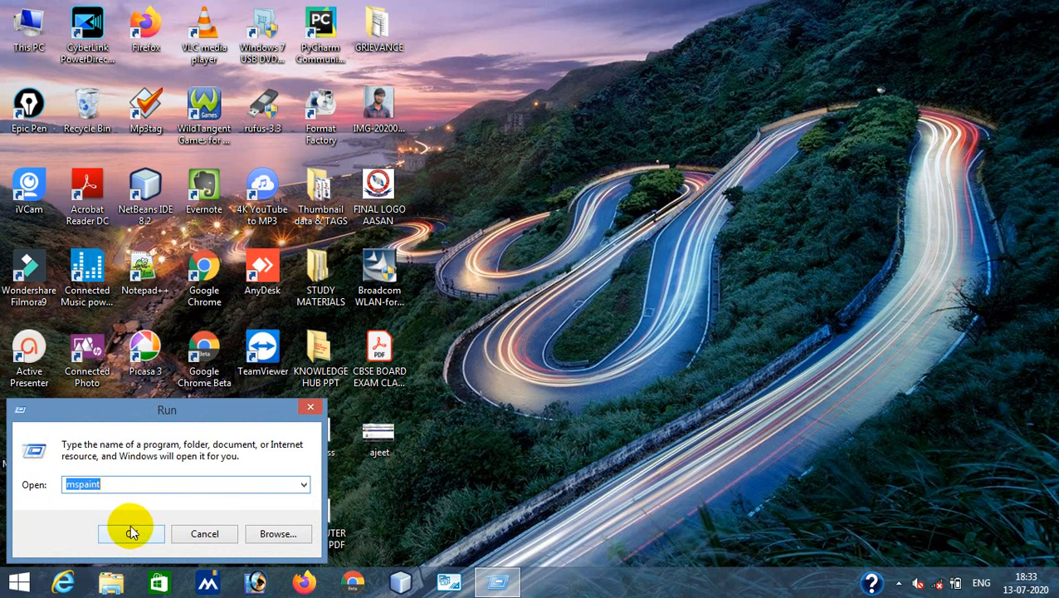
{"action": "left_click", "coordinate": [127, 534]}
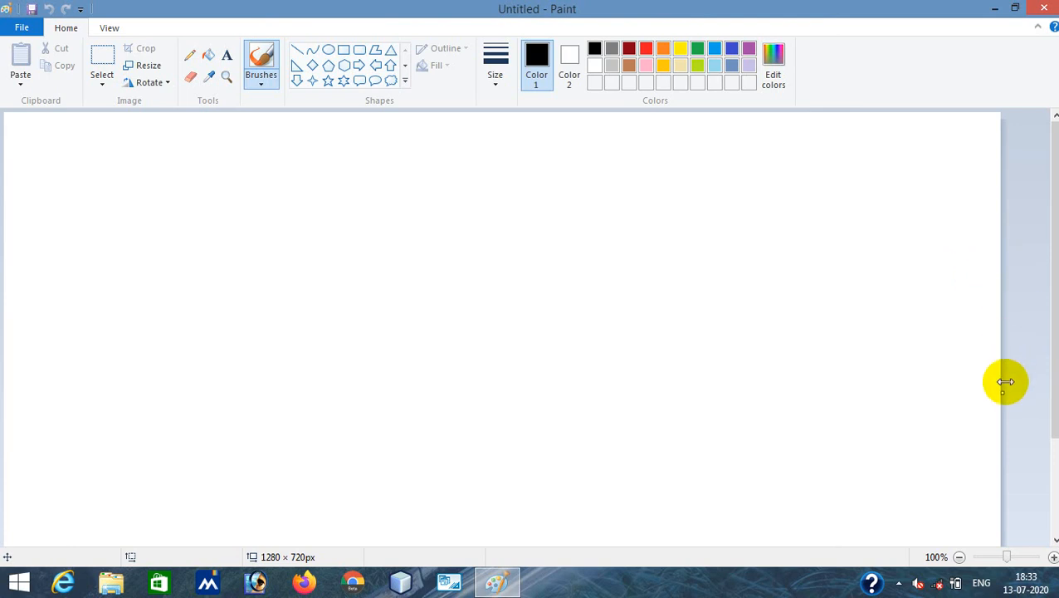
{"action": "left_click_drag", "start_coordinate": [1003, 391], "coordinate": [1053, 393]}
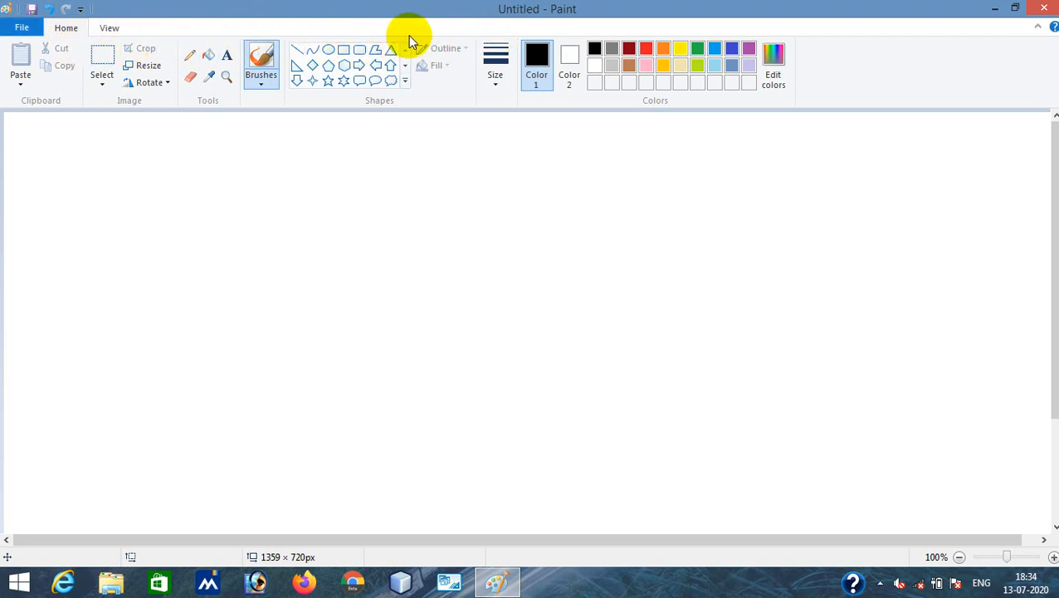
{"action": "left_click", "coordinate": [105, 28]}
{"action": "left_click", "coordinate": [67, 29]}
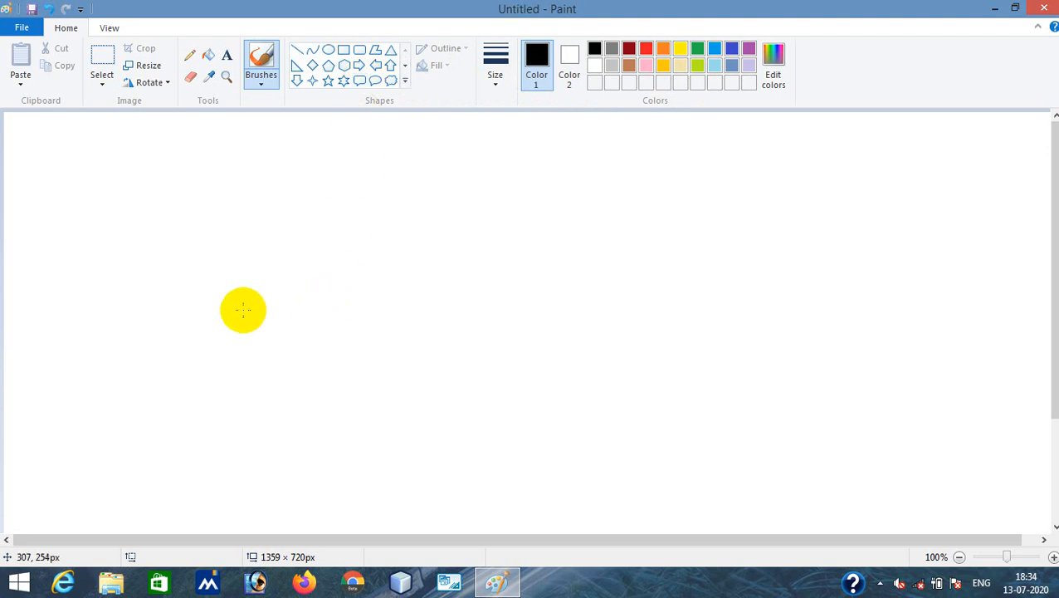
{"action": "left_click_drag", "start_coordinate": [184, 541], "coordinate": [239, 540]}
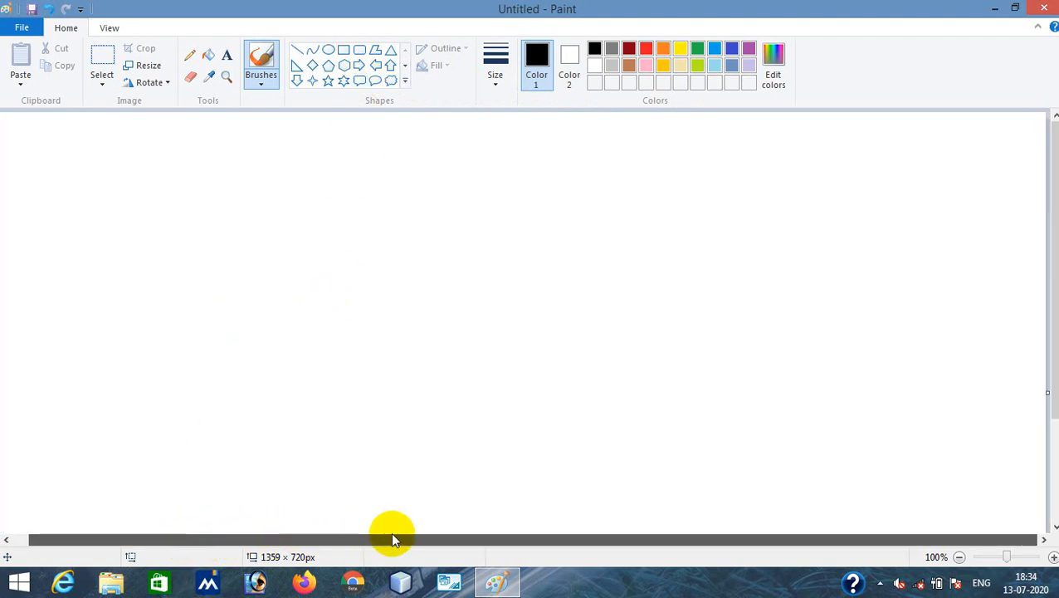
{"action": "left_click_drag", "start_coordinate": [393, 533], "coordinate": [220, 538]}
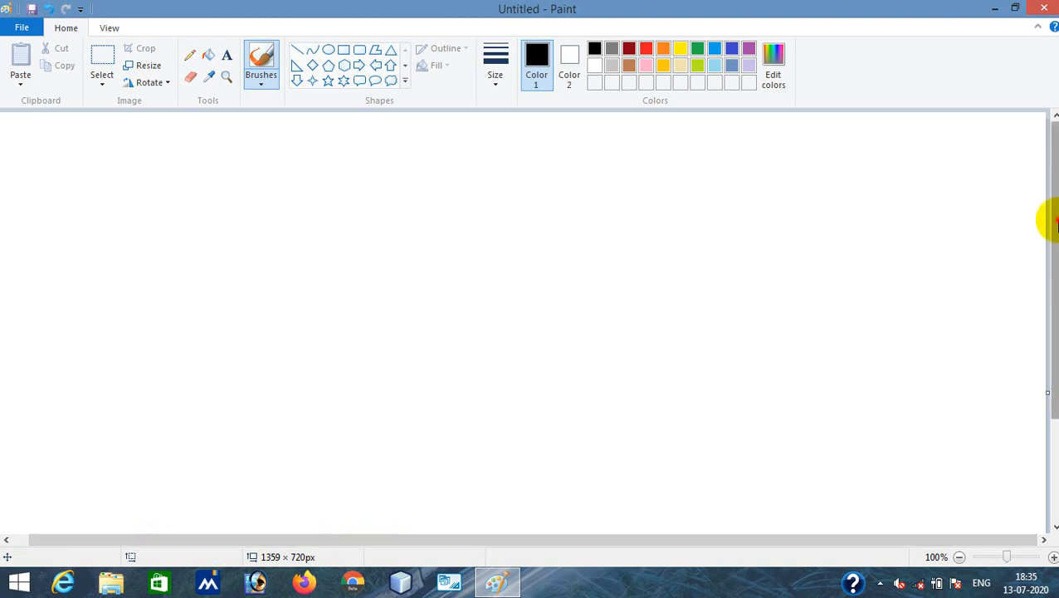
{"action": "mouse_move", "coordinate": [1056, 222]}
{"action": "left_mouse_down"}
{"action": "mouse_move", "coordinate": [1054, 332]}
{"action": "mouse_move", "coordinate": [1055, 214]}
{"action": "left_mouse_up"}
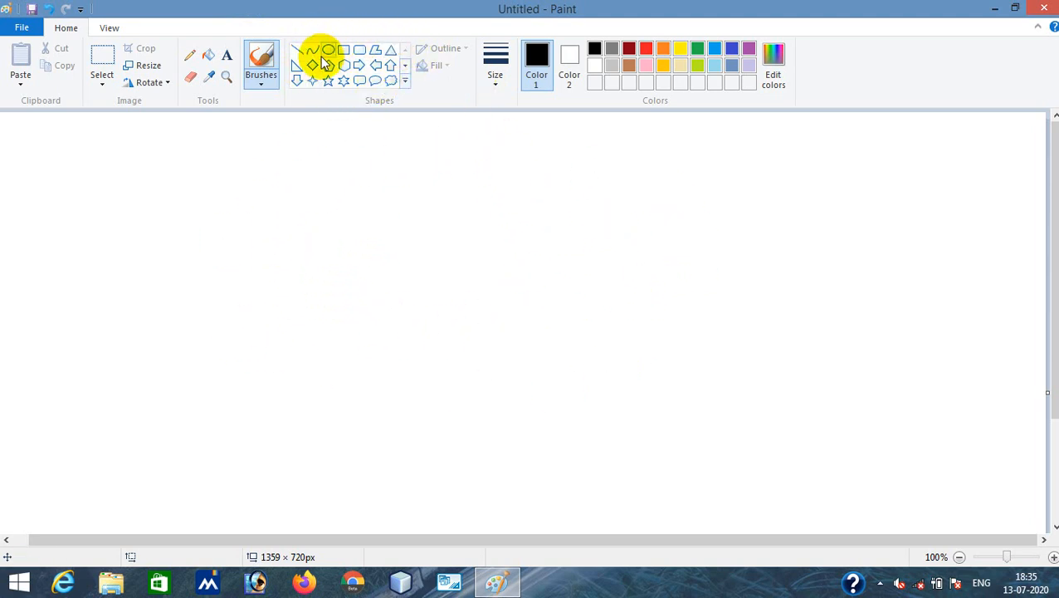
- Open the picture FINAL LOGO AASAN from the Desktop, discarding the changes to the untitled picture
{"action": "left_click", "coordinate": [23, 28]}
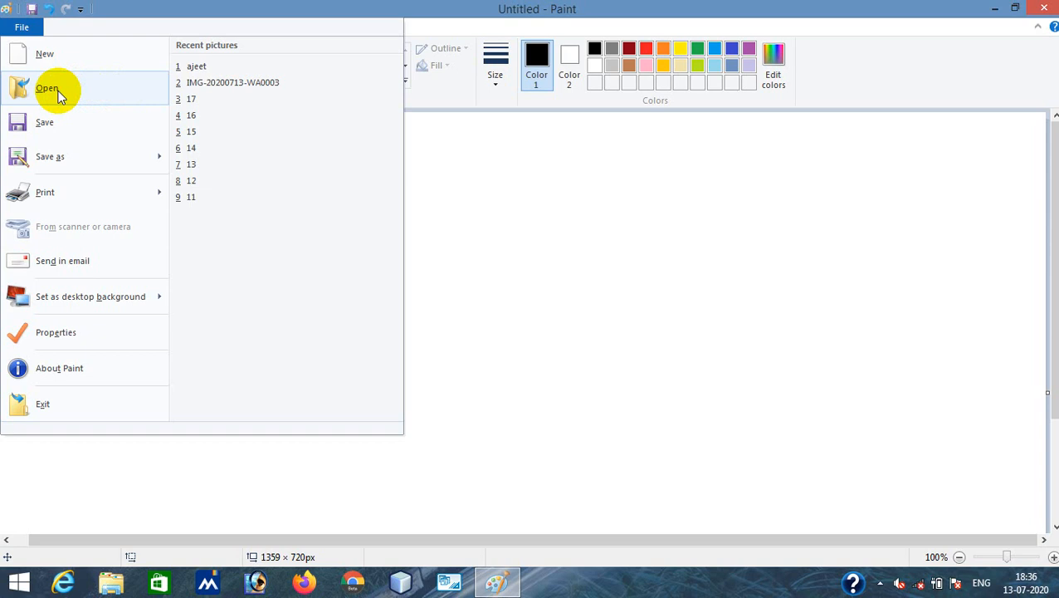
{"action": "left_click", "coordinate": [55, 87]}
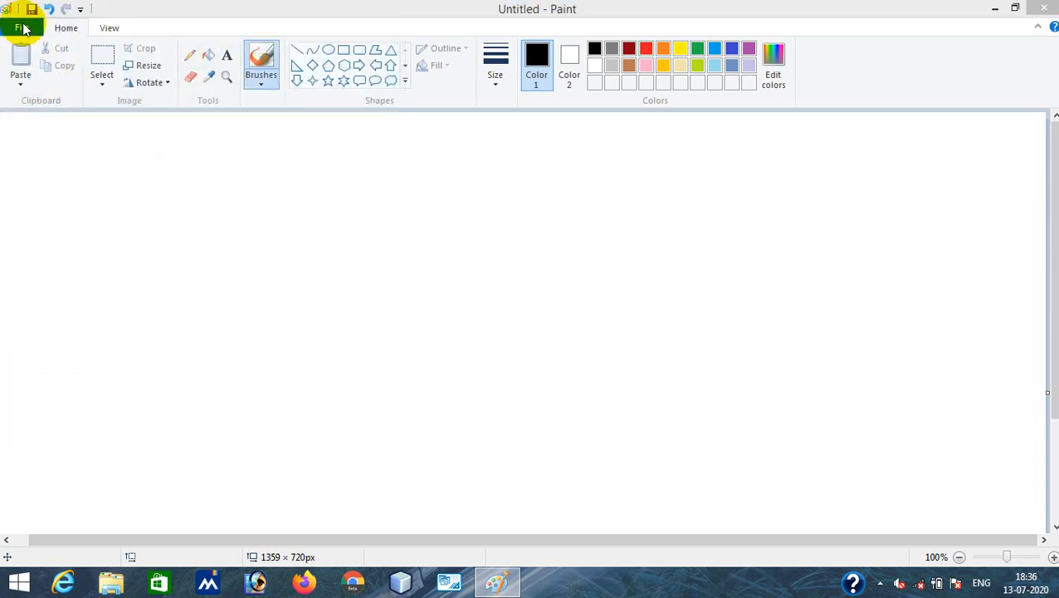
{"action": "left_click_drag", "start_coordinate": [787, 205], "coordinate": [787, 350]}
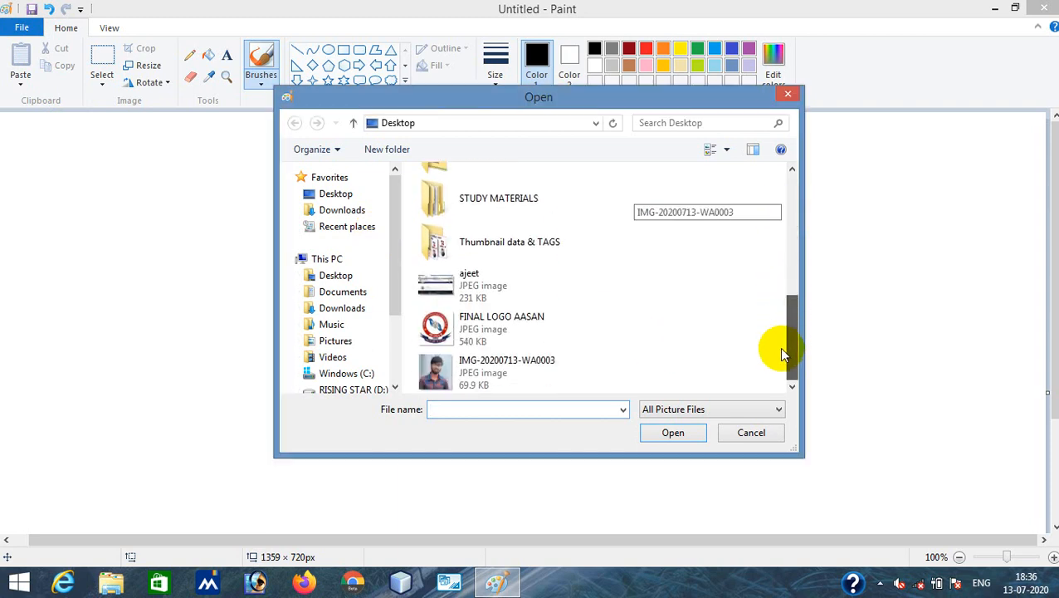
{"action": "left_click", "coordinate": [503, 329]}
{"action": "left_click", "coordinate": [668, 430]}
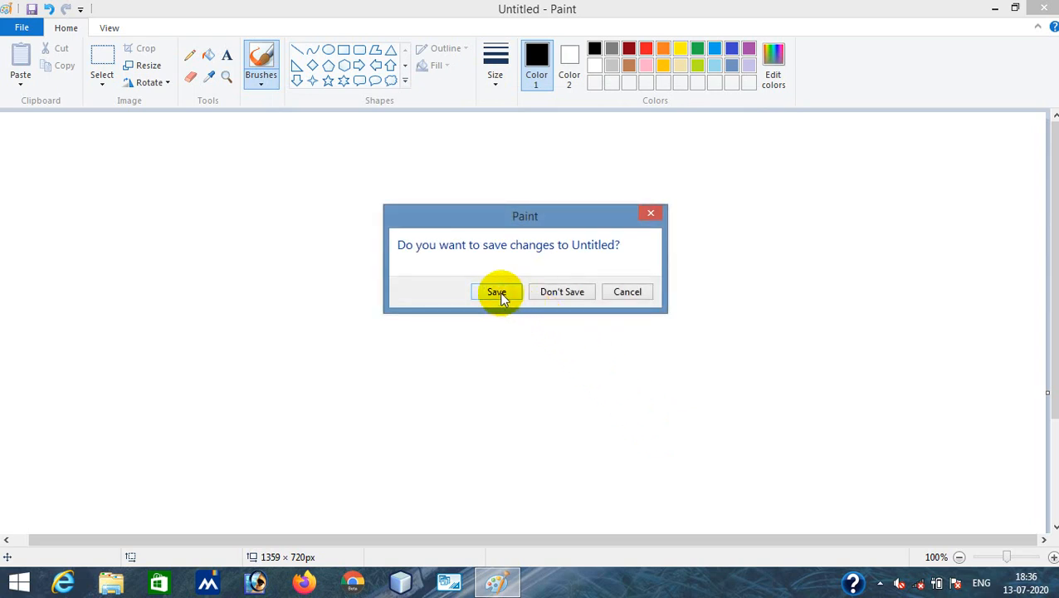
{"action": "left_click", "coordinate": [557, 291]}
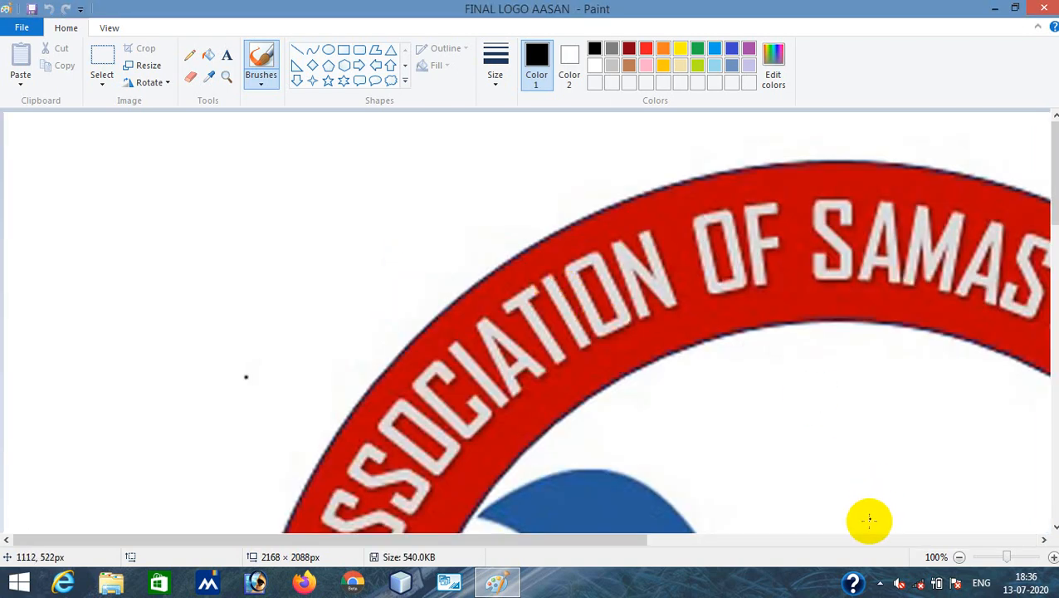
- Zoom the logo picture out to 25% to view it whole
{"action": "left_click", "coordinate": [959, 557]}
{"action": "left_click", "coordinate": [959, 557]}
{"action": "left_click", "coordinate": [958, 557]}
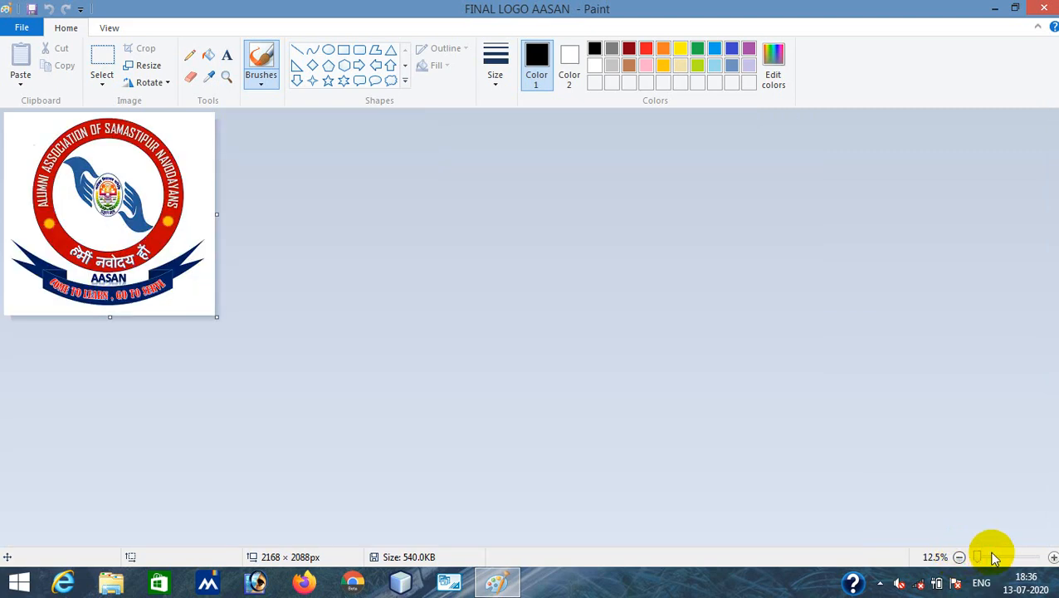
{"action": "left_click", "coordinate": [1052, 557]}
{"action": "left_click", "coordinate": [1053, 557]}
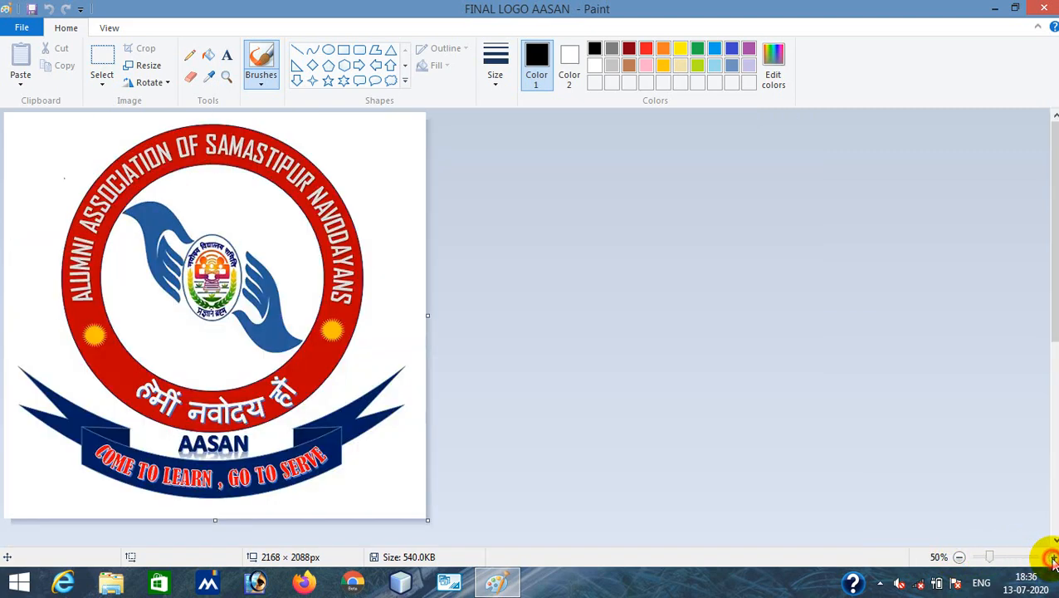
{"action": "left_click", "coordinate": [959, 557]}
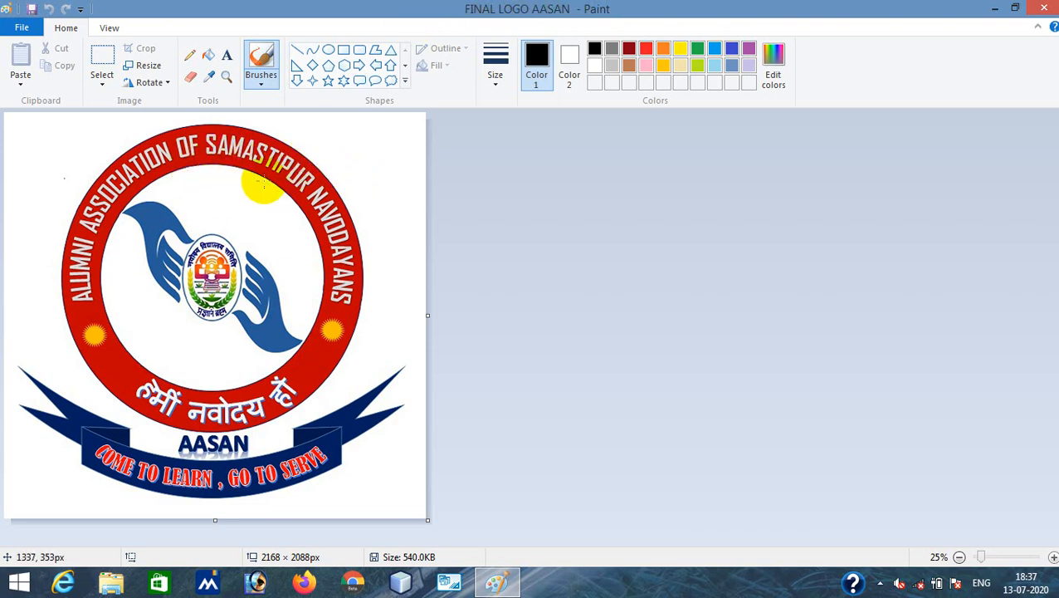
- Start a new blank picture in place of the logo
{"action": "left_click", "coordinate": [21, 28]}
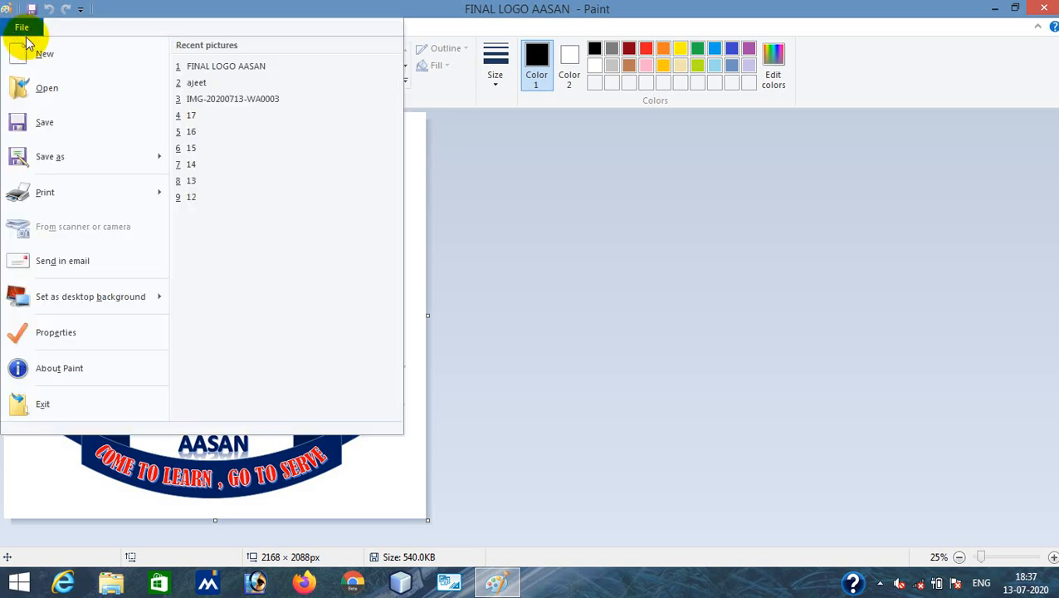
{"action": "left_click", "coordinate": [44, 55]}
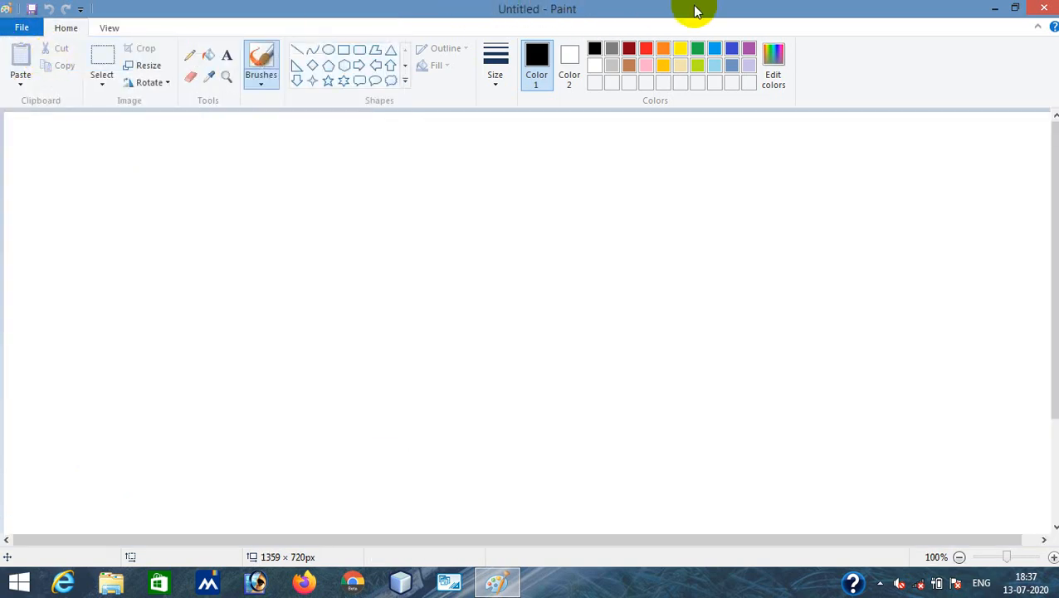
- Examine the file name and available file types for saving the blank picture, leaving it unsaved
{"action": "left_click", "coordinate": [21, 27]}
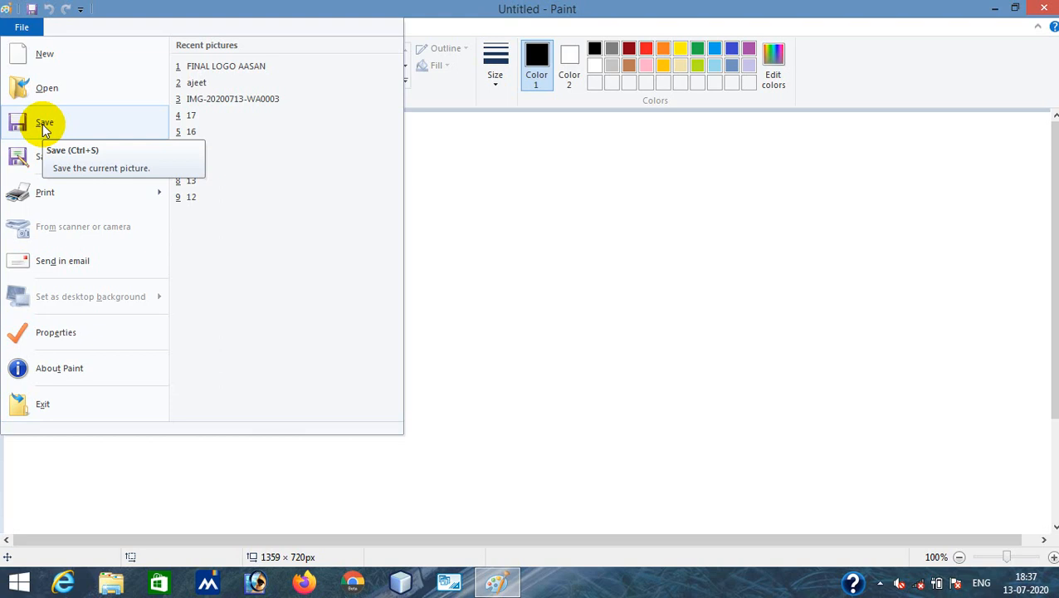
{"action": "mouse_move", "coordinate": [39, 162]}
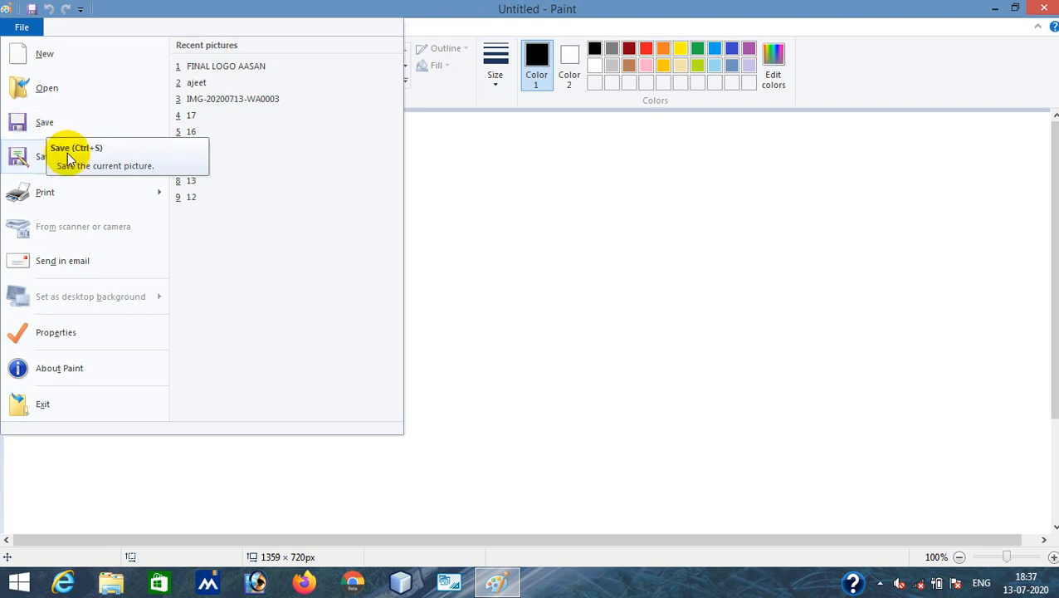
{"action": "left_click", "coordinate": [55, 159]}
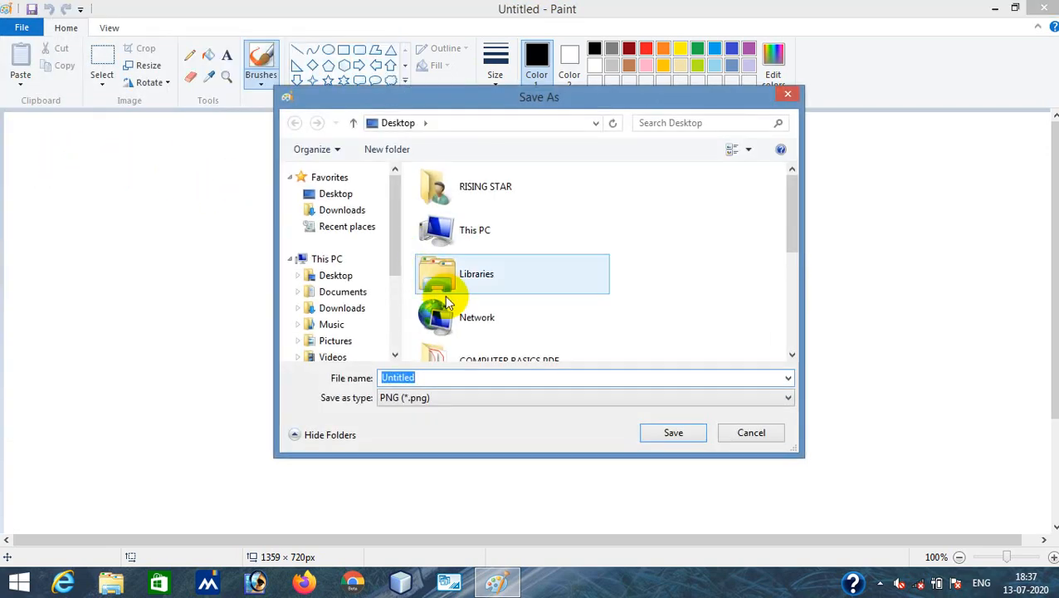
{"action": "left_click", "coordinate": [407, 398]}
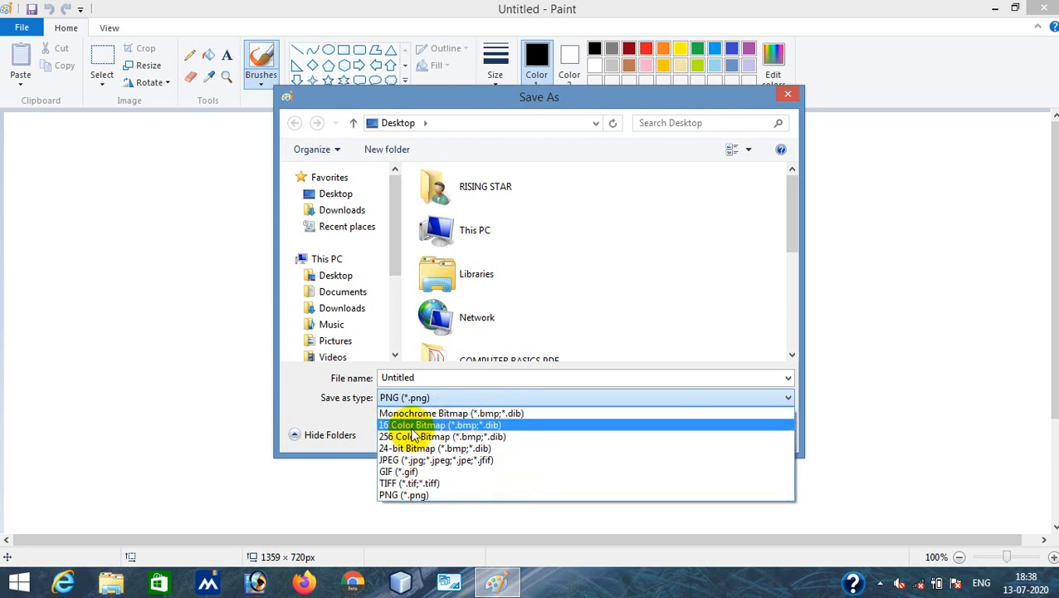
{"action": "left_click", "coordinate": [428, 377]}
{"action": "double_click", "coordinate": [429, 377]}
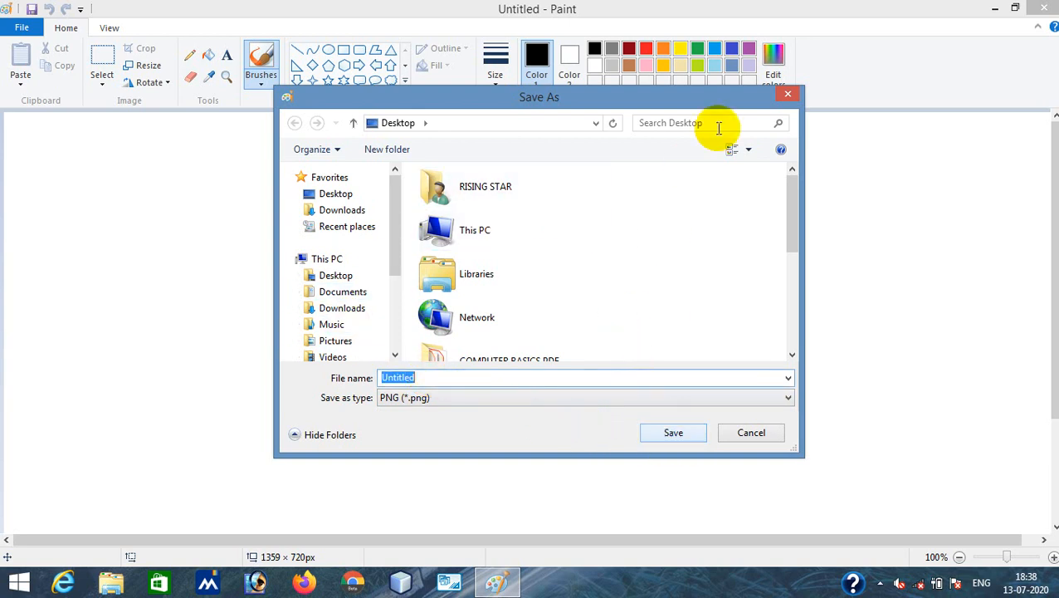
{"action": "left_click", "coordinate": [790, 95]}
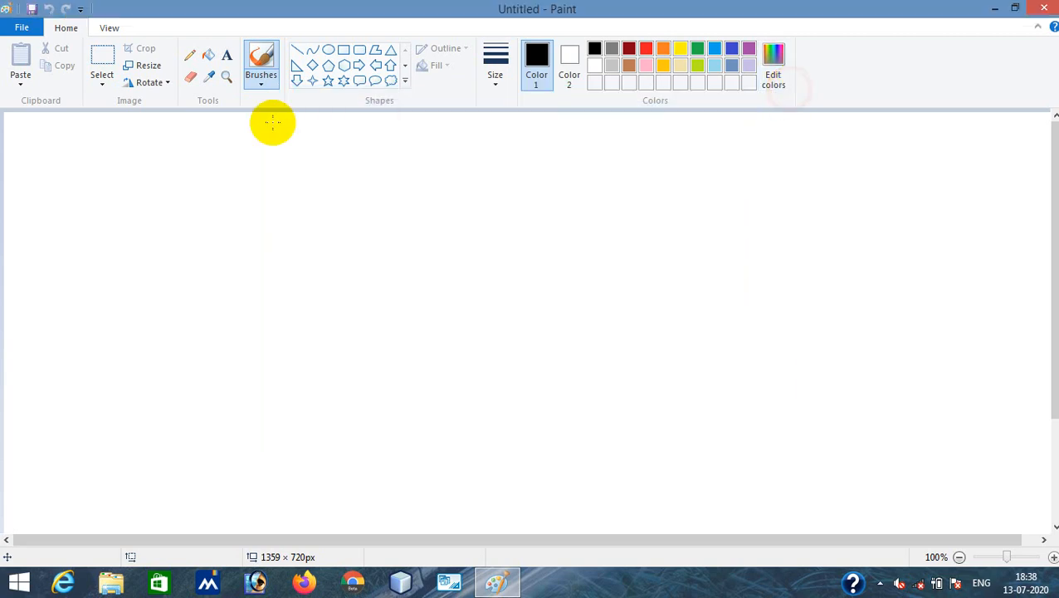
- View the version and licence information in the About Paint dialog and close it
{"action": "left_click", "coordinate": [22, 26]}
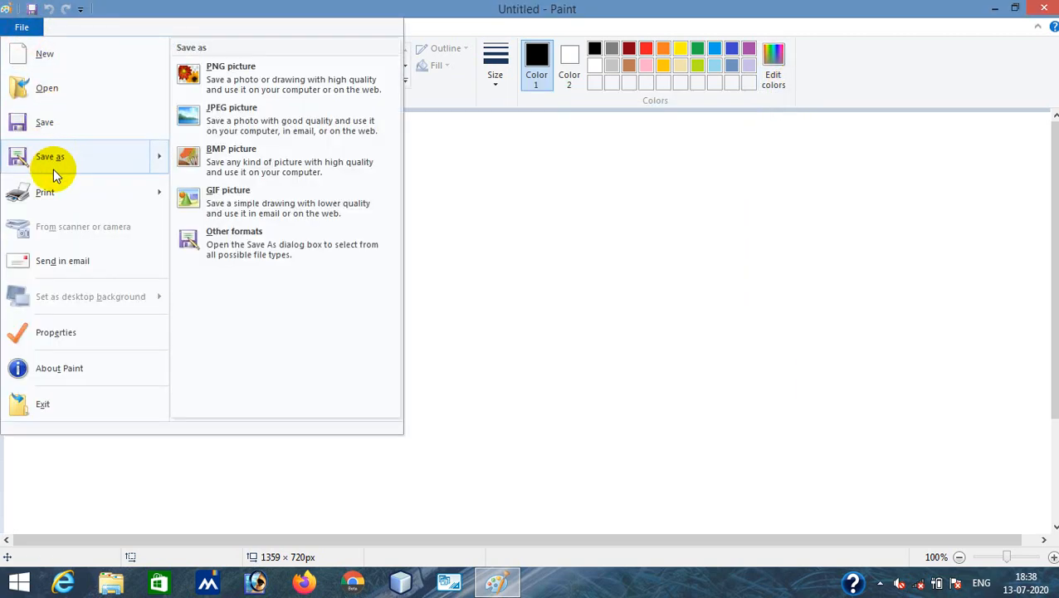
{"action": "mouse_move", "coordinate": [47, 194]}
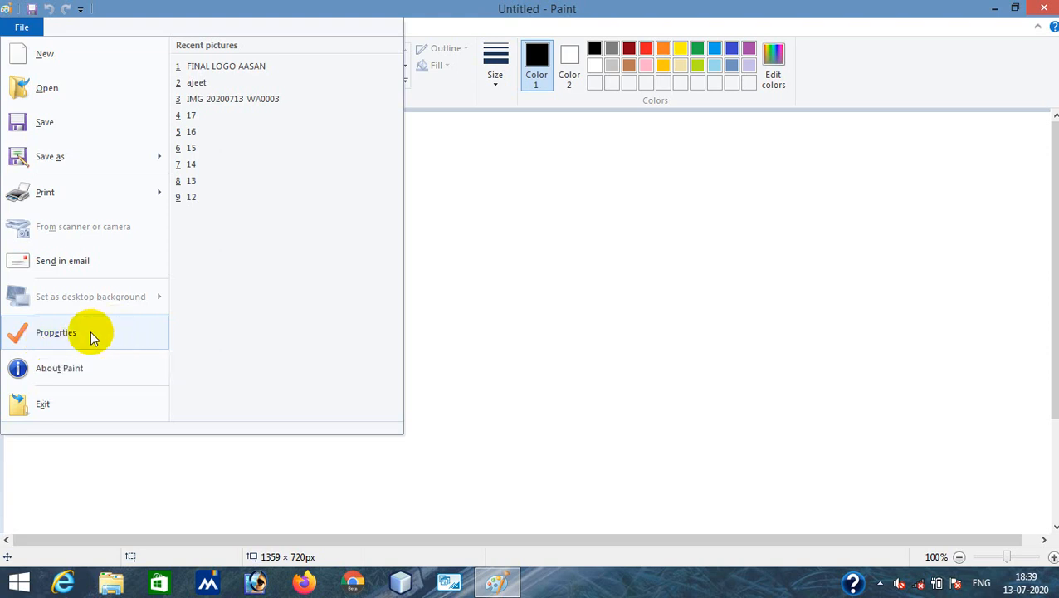
{"action": "left_click", "coordinate": [68, 372]}
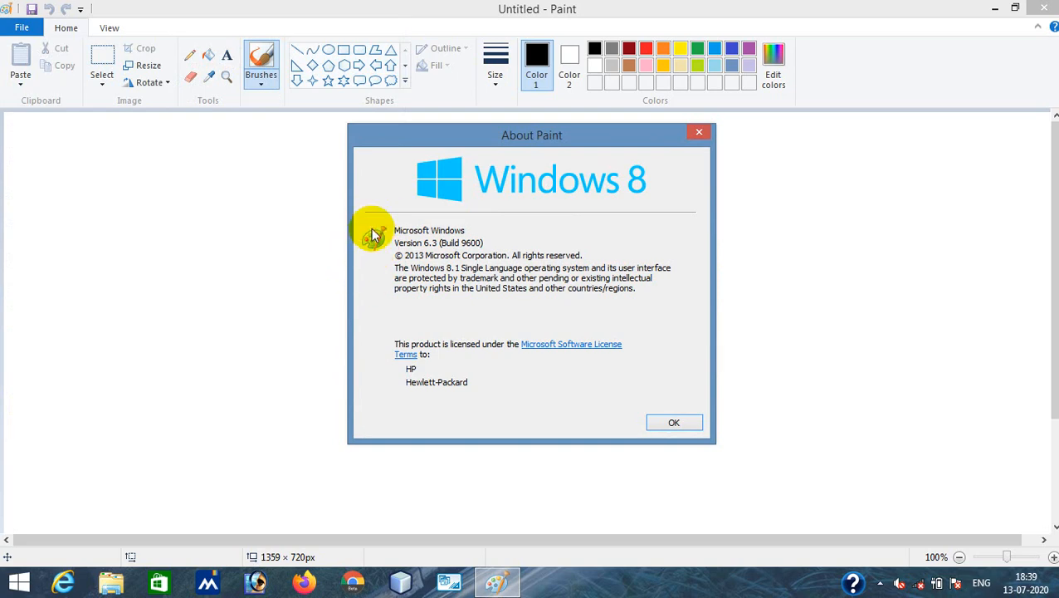
{"action": "left_click", "coordinate": [673, 423]}
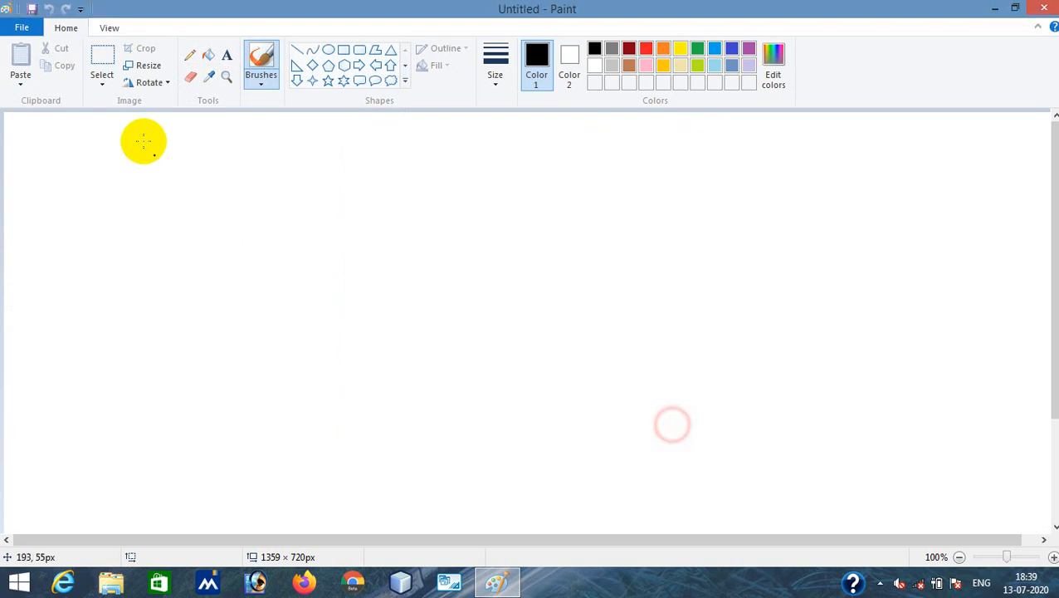
{"action": "left_click", "coordinate": [19, 30]}
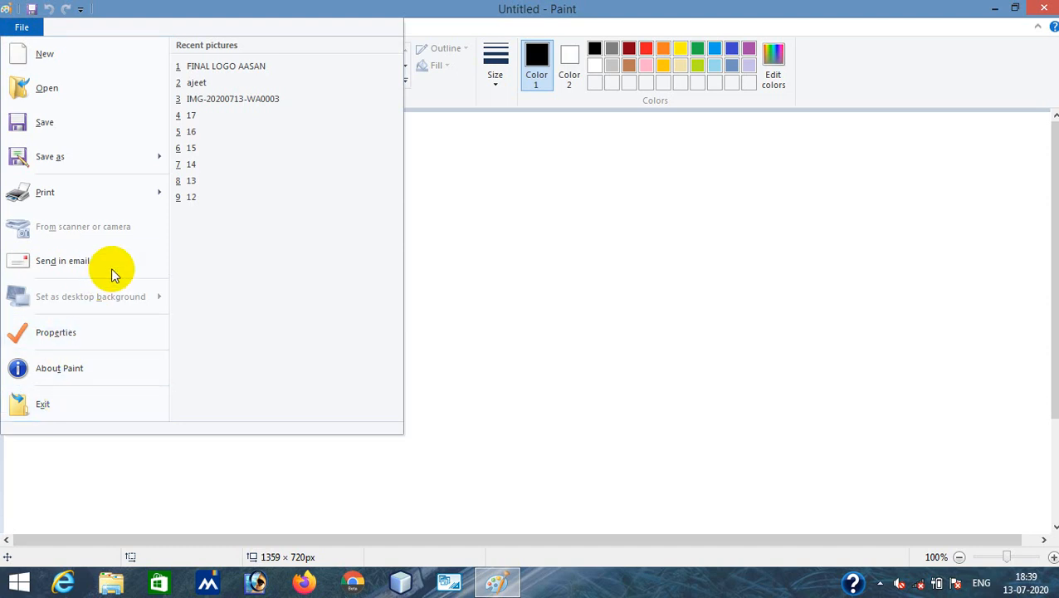
{"action": "left_click", "coordinate": [524, 289]}
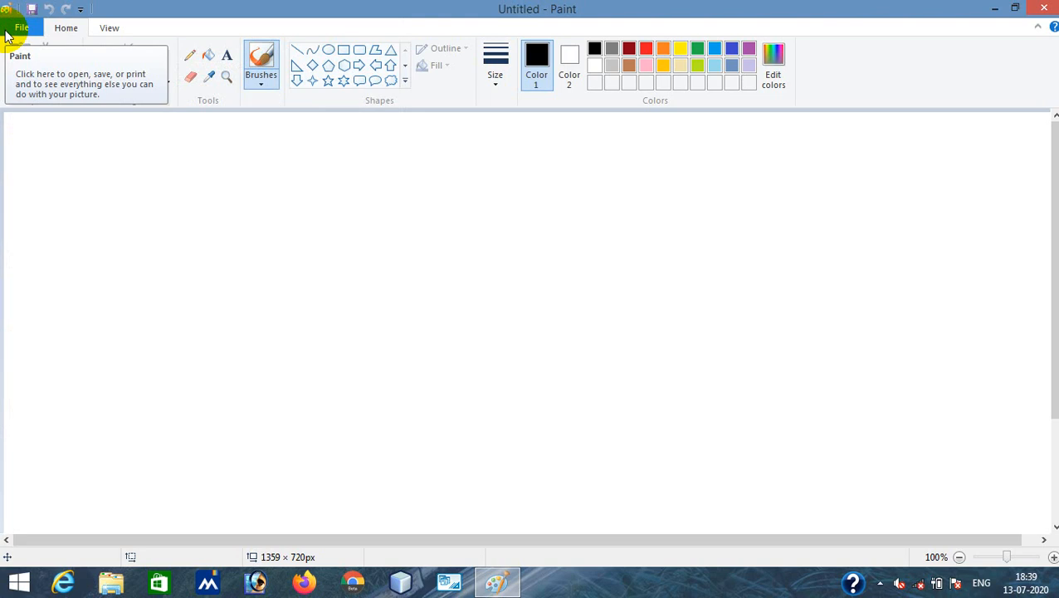
{"action": "left_click", "coordinate": [159, 210]}
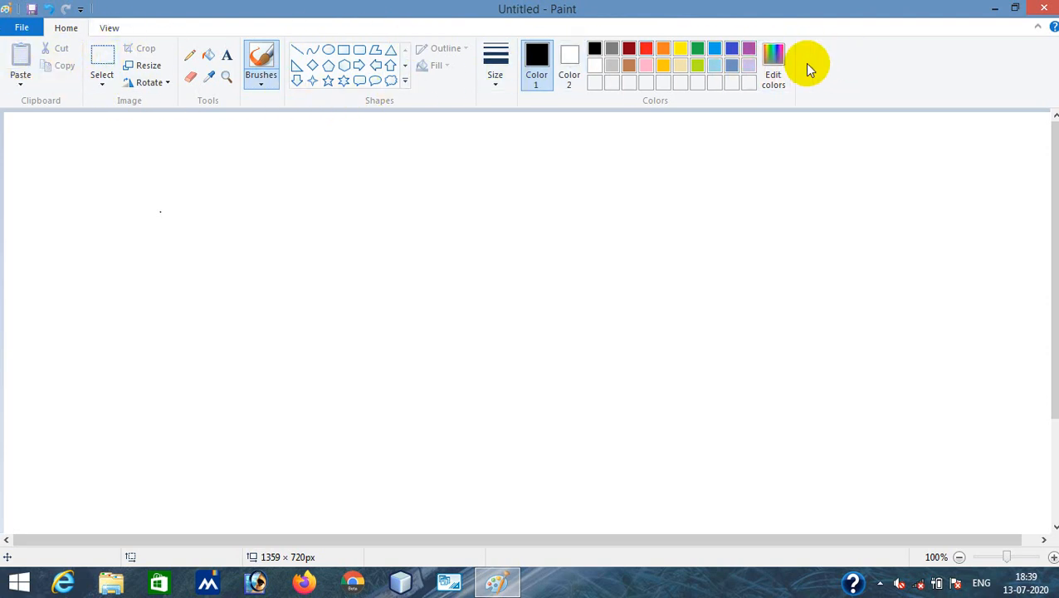
{"action": "left_click", "coordinate": [21, 86]}
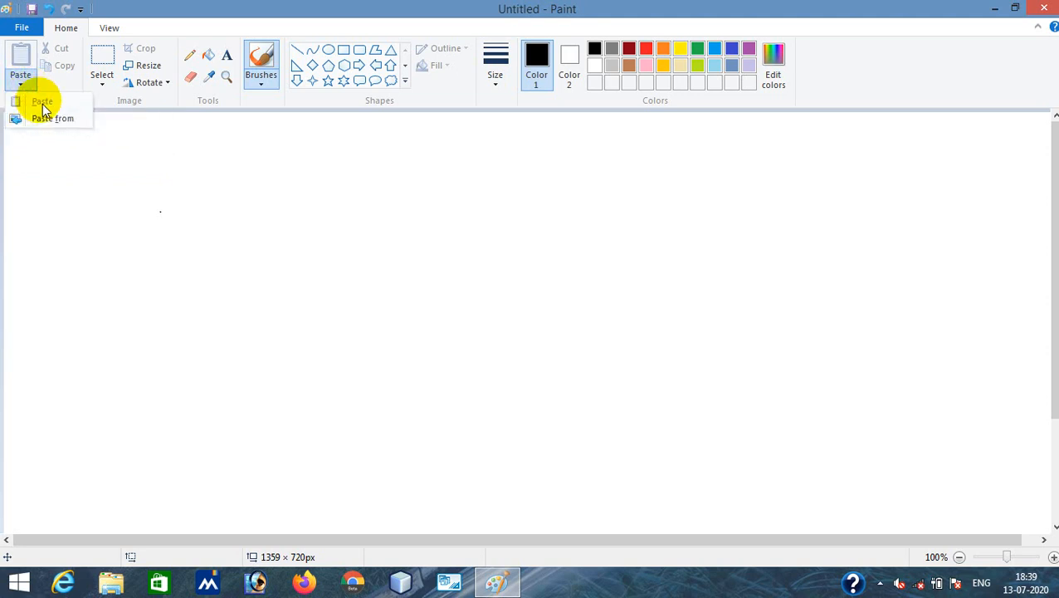
{"action": "left_click", "coordinate": [158, 156]}
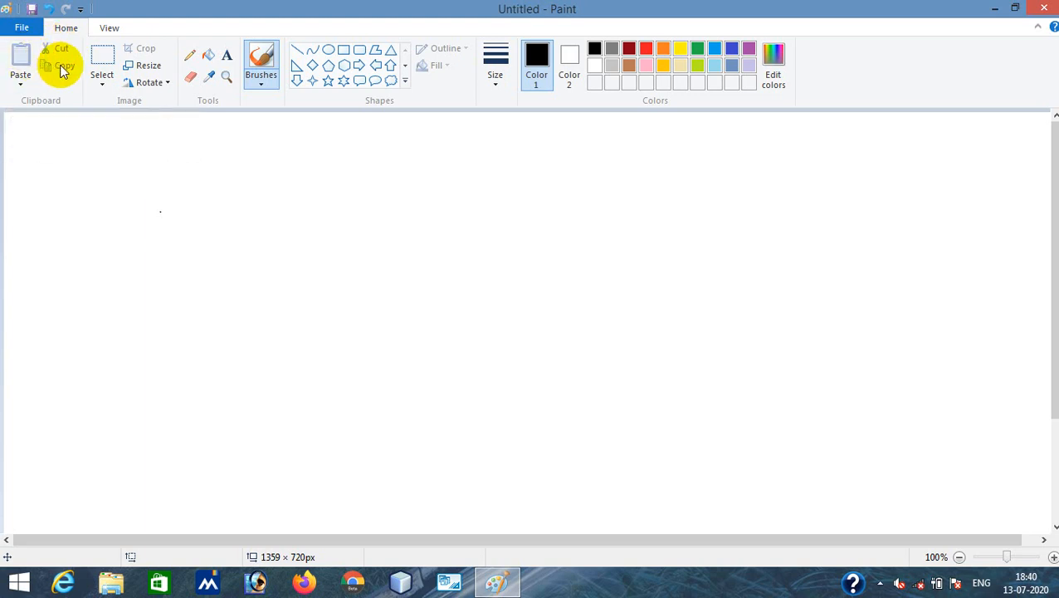
- Paste the FINAL LOGO AASAN picture from the Desktop folder into the drawing and zoom out to 25% to see it whole
{"action": "left_click", "coordinate": [22, 86]}
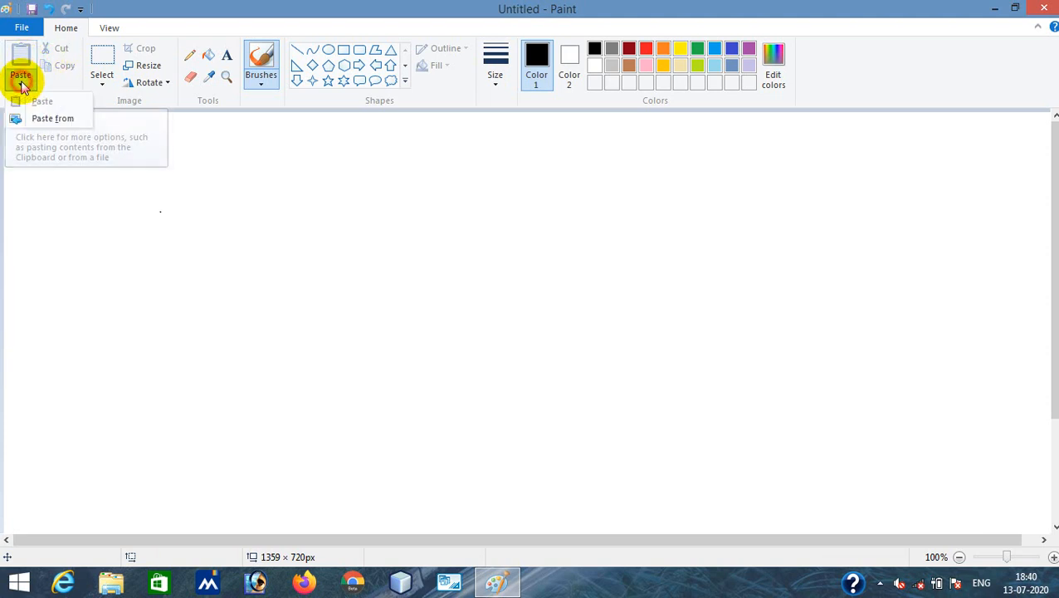
{"action": "left_click", "coordinate": [48, 118]}
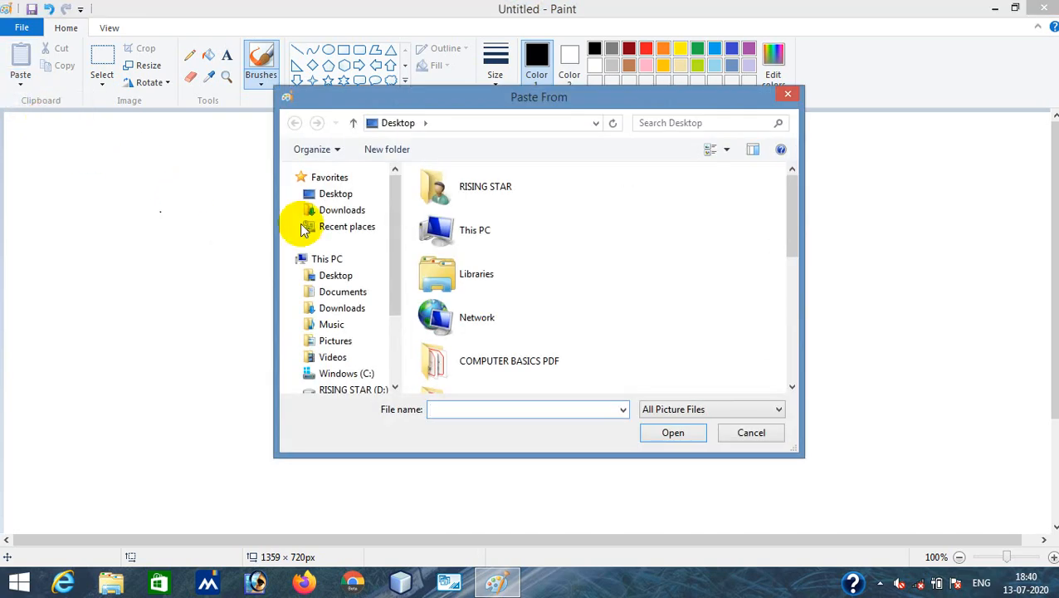
{"action": "left_click_drag", "start_coordinate": [796, 229], "coordinate": [795, 350]}
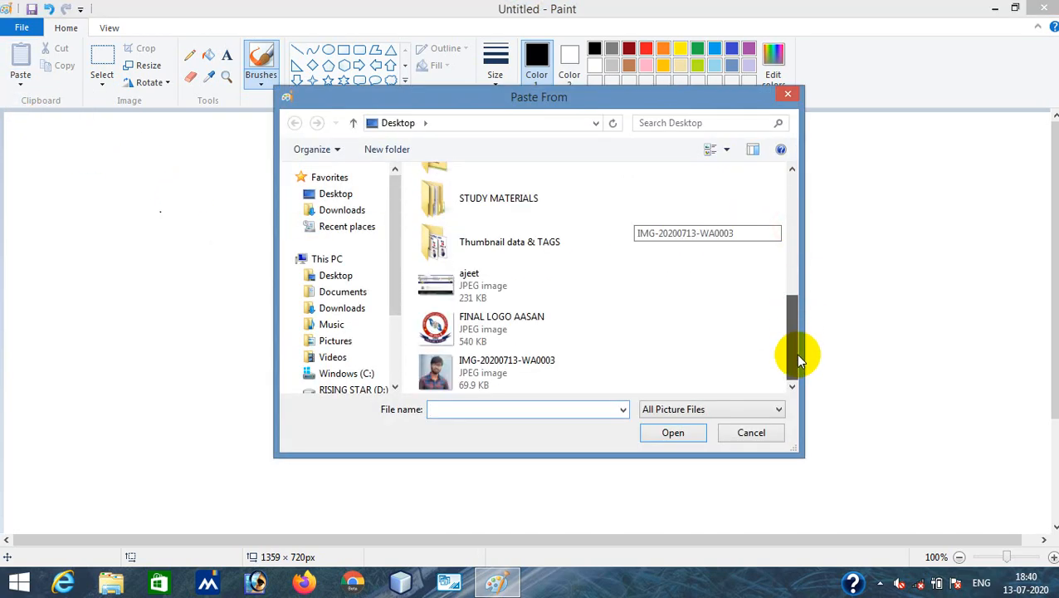
{"action": "left_click", "coordinate": [489, 330]}
{"action": "left_click", "coordinate": [671, 432]}
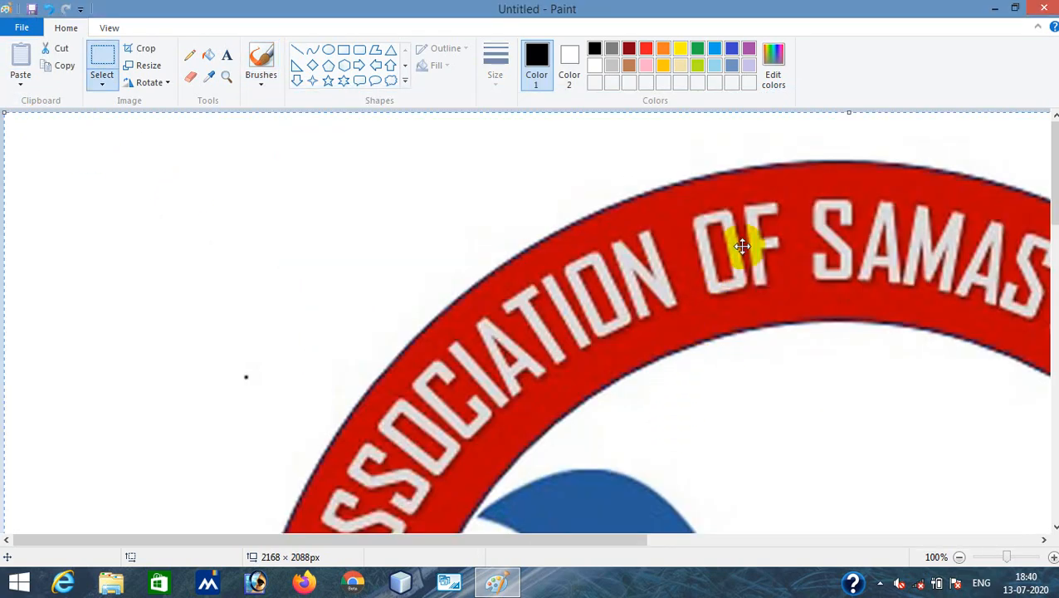
{"action": "left_click", "coordinate": [959, 557]}
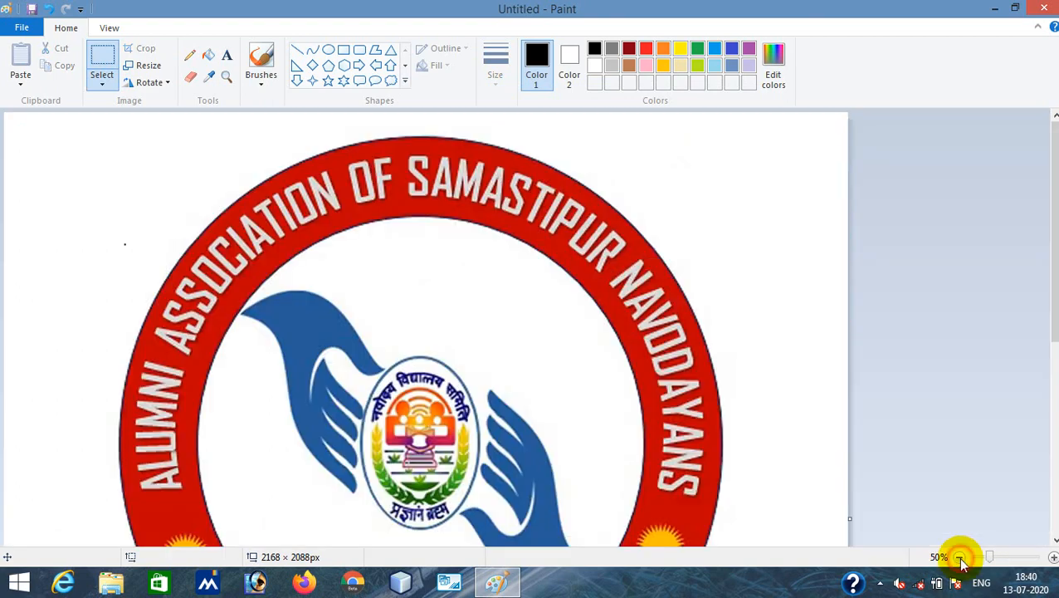
{"action": "left_click", "coordinate": [959, 557]}
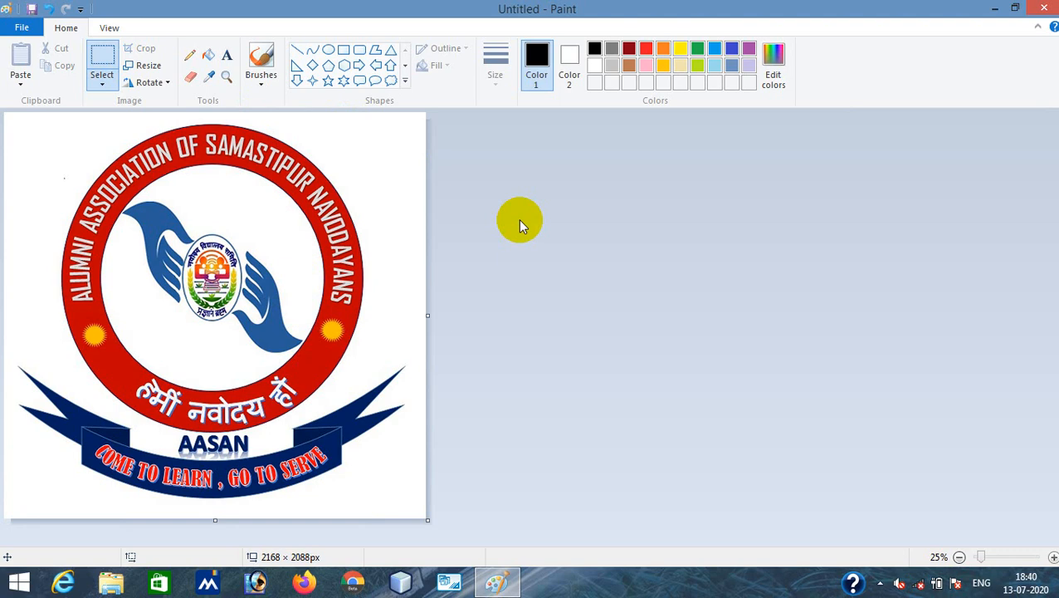
- Undo the pasted logo and widen the blank canvas to about 5440 px
{"action": "key", "text": "ctrl+z"}
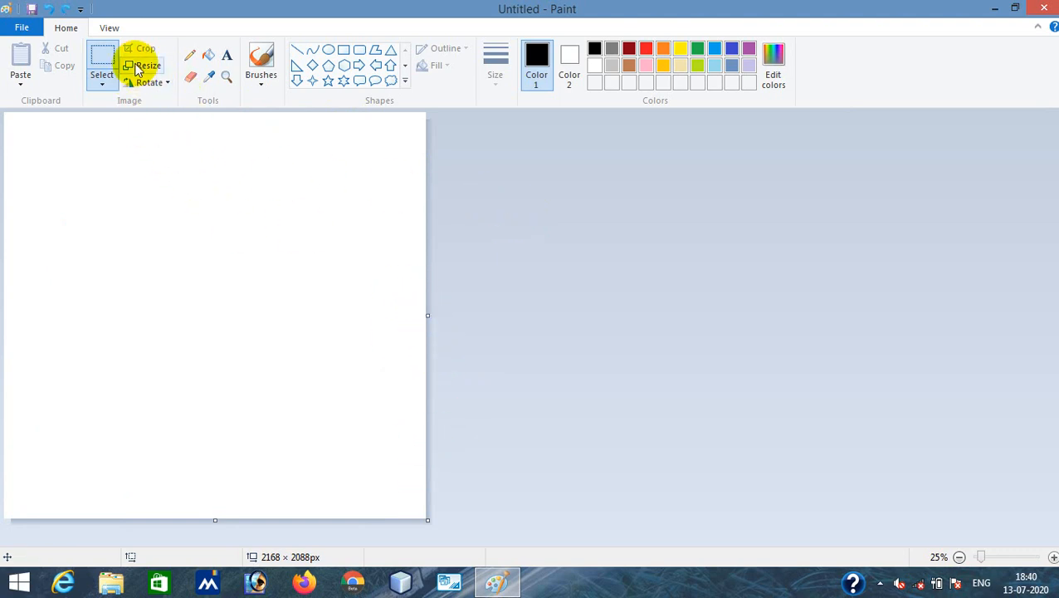
{"action": "left_click_drag", "start_coordinate": [428, 315], "coordinate": [1056, 399]}
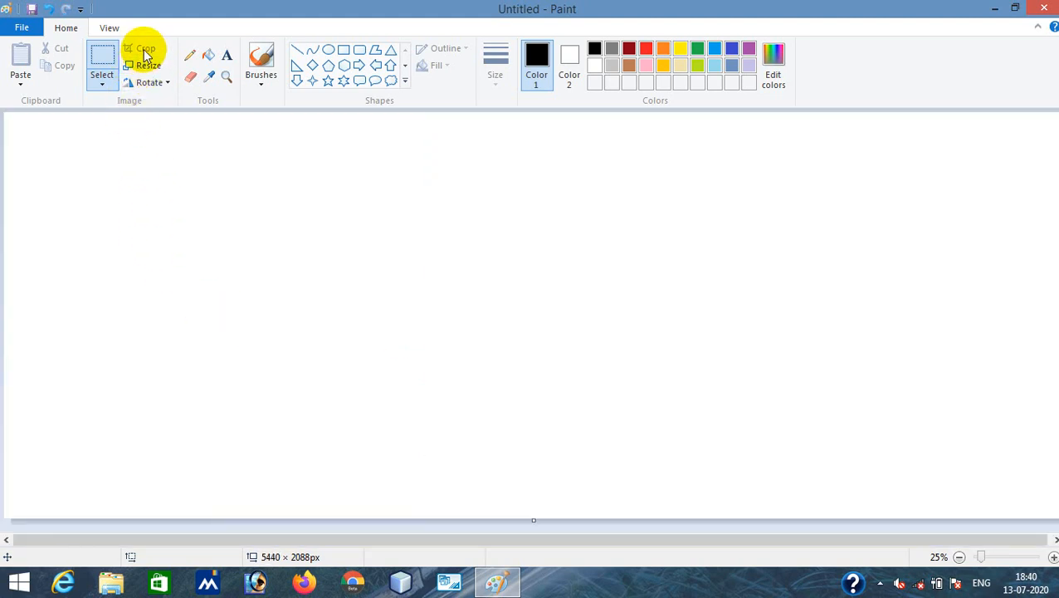
- Draw a rectangular selection of about 2721 × 1421 px in the middle of the canvas, and clear it
{"action": "left_click", "coordinate": [100, 83]}
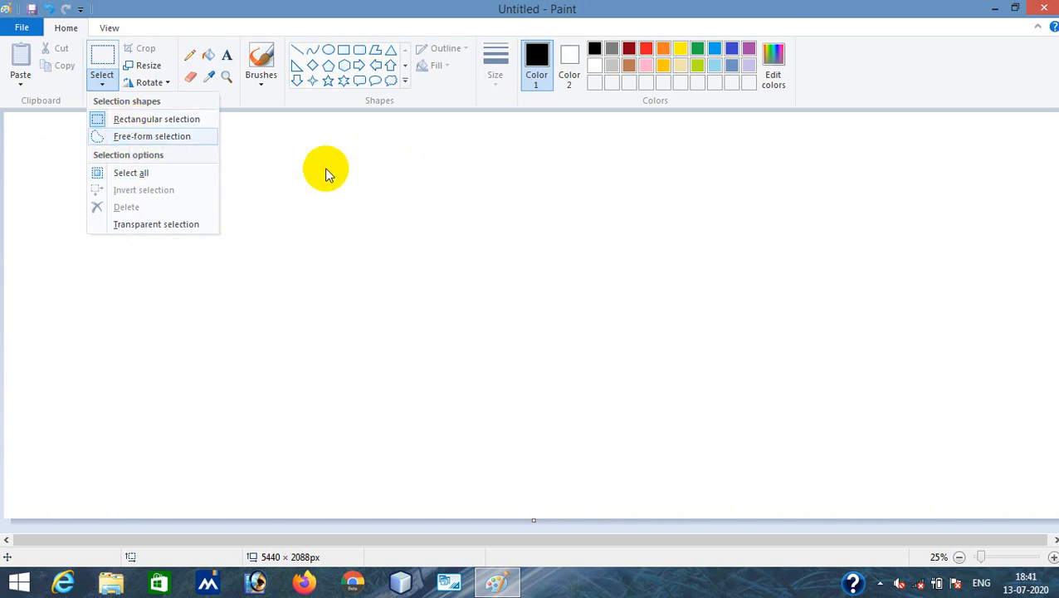
{"action": "left_click", "coordinate": [248, 173]}
{"action": "left_click_drag", "start_coordinate": [245, 170], "coordinate": [285, 212]}
{"action": "left_click_drag", "start_coordinate": [312, 245], "coordinate": [775, 446]}
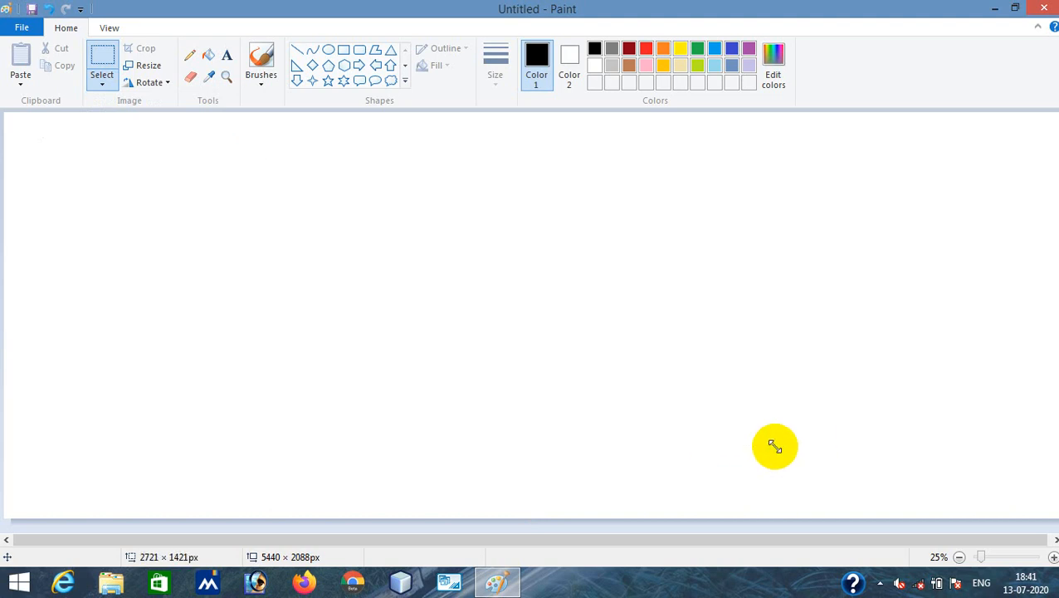
{"action": "left_click", "coordinate": [173, 177]}
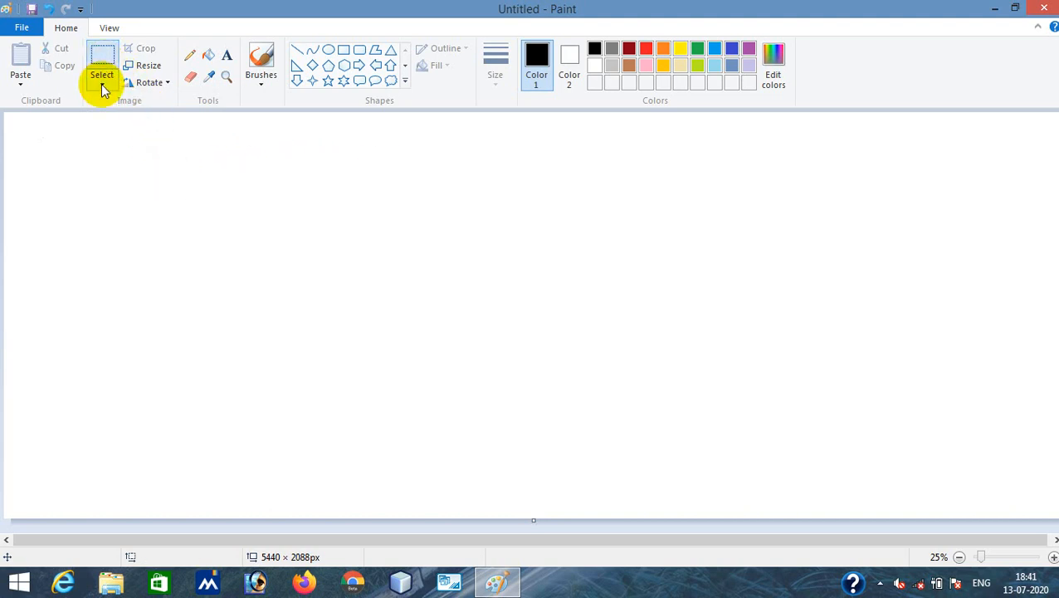
- Draw a free-form selection near the middle of the canvas, and clear it
{"action": "left_click", "coordinate": [103, 81]}
{"action": "left_click", "coordinate": [150, 137]}
{"action": "mouse_move", "coordinate": [383, 318]}
{"action": "left_mouse_down"}
{"action": "mouse_move", "coordinate": [383, 277]}
{"action": "mouse_move", "coordinate": [409, 230]}
{"action": "mouse_move", "coordinate": [475, 208]}
{"action": "mouse_move", "coordinate": [533, 219]}
{"action": "mouse_move", "coordinate": [592, 351]}
{"action": "mouse_move", "coordinate": [572, 396]}
{"action": "mouse_move", "coordinate": [477, 434]}
{"action": "mouse_move", "coordinate": [405, 430]}
{"action": "mouse_move", "coordinate": [370, 395]}
{"action": "mouse_move", "coordinate": [362, 348]}
{"action": "mouse_move", "coordinate": [383, 269]}
{"action": "mouse_move", "coordinate": [386, 332]}
{"action": "mouse_move", "coordinate": [428, 363]}
{"action": "mouse_move", "coordinate": [517, 337]}
{"action": "mouse_move", "coordinate": [521, 285]}
{"action": "mouse_move", "coordinate": [499, 248]}
{"action": "mouse_move", "coordinate": [432, 209]}
{"action": "left_mouse_up"}
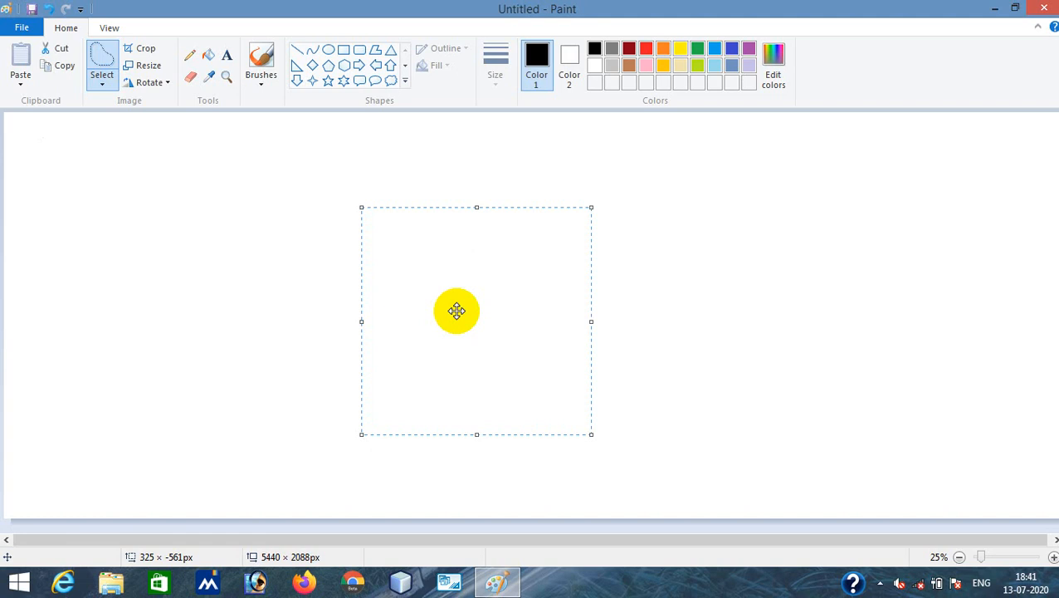
{"action": "left_click", "coordinate": [669, 302]}
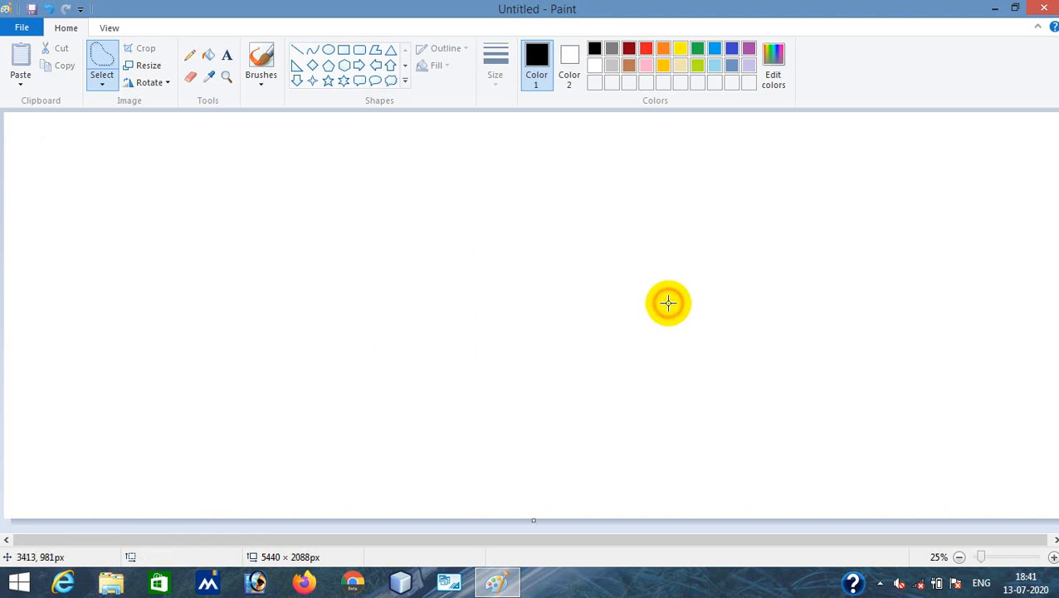
- Select the whole canvas after switching back to rectangular selection, and invert the selection
{"action": "left_click", "coordinate": [100, 85]}
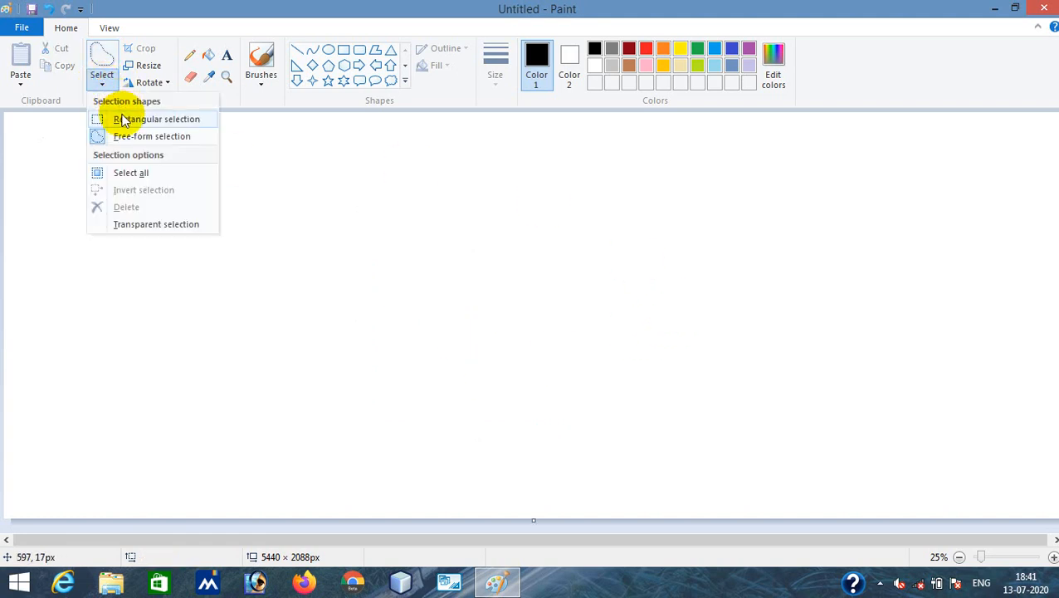
{"action": "left_click", "coordinate": [122, 120]}
{"action": "left_click", "coordinate": [103, 86]}
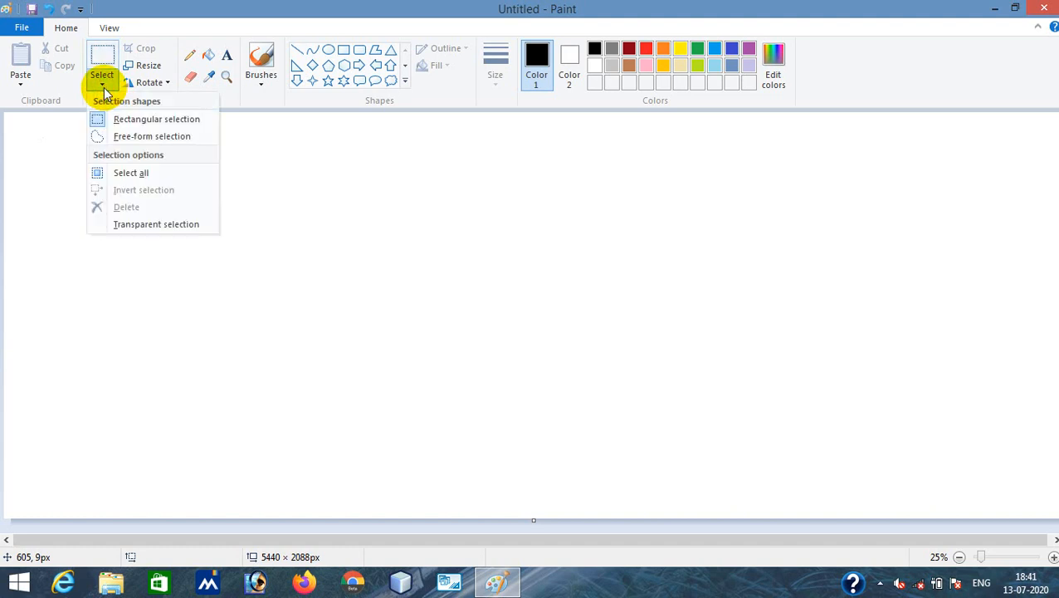
{"action": "left_click", "coordinate": [133, 172]}
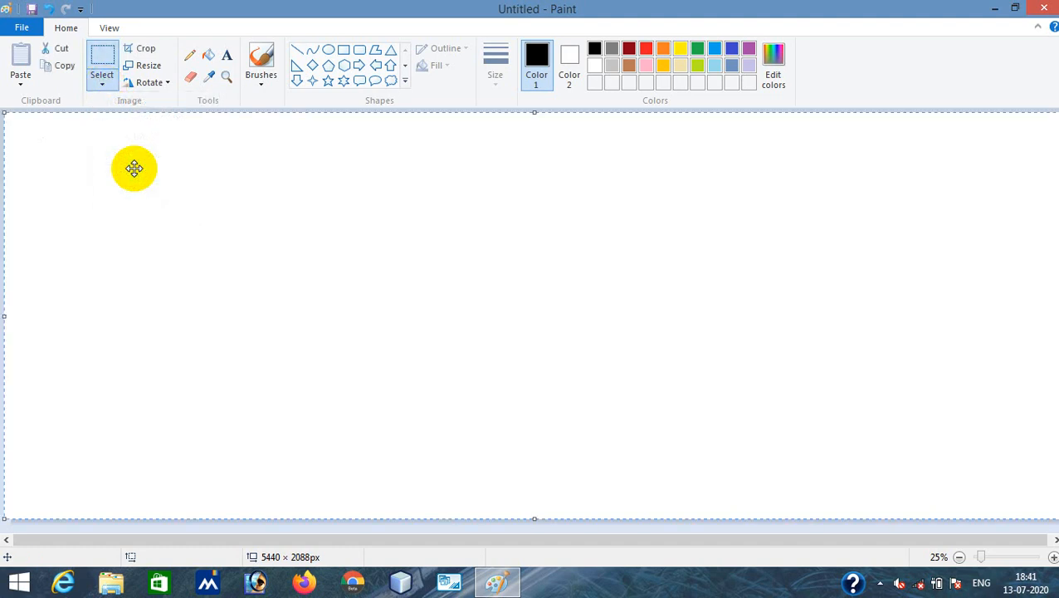
{"action": "left_click", "coordinate": [102, 85]}
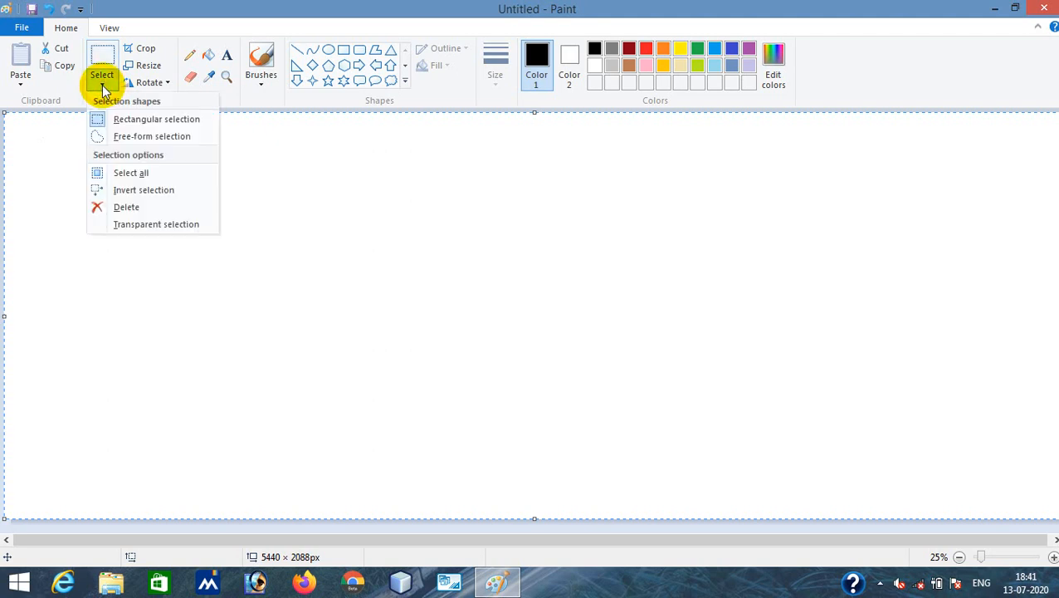
{"action": "left_click", "coordinate": [147, 190]}
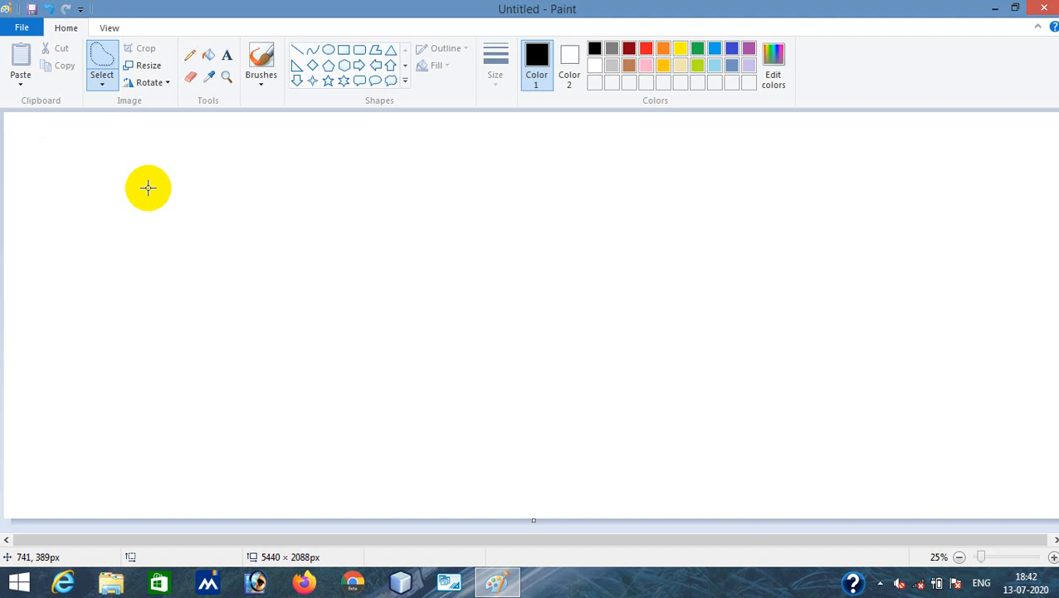
- Turn on transparent selection with the whole canvas selected, and clear the selection
{"action": "left_click", "coordinate": [103, 88]}
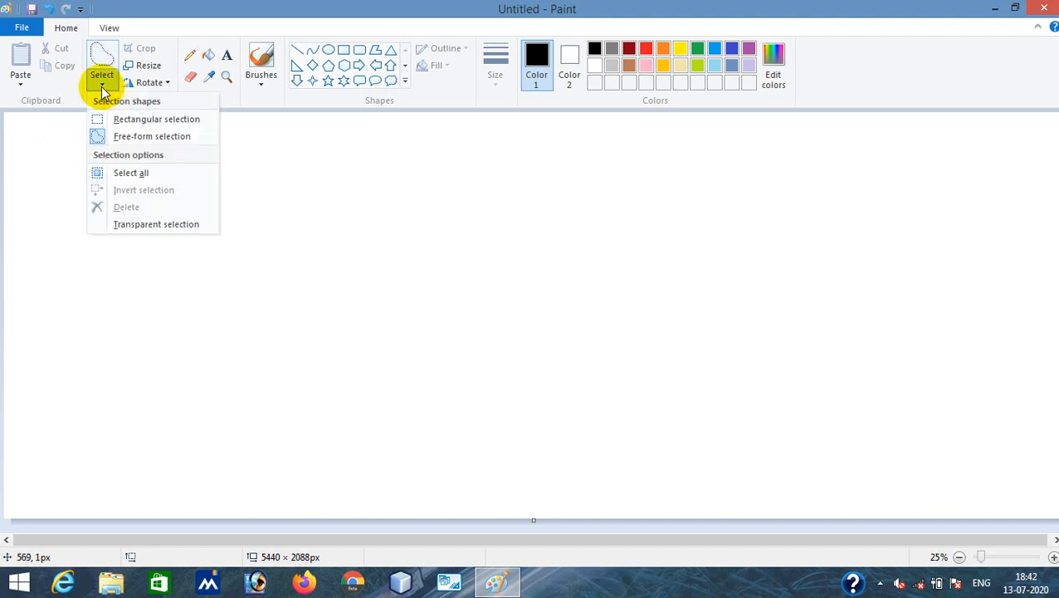
{"action": "left_click", "coordinate": [130, 173]}
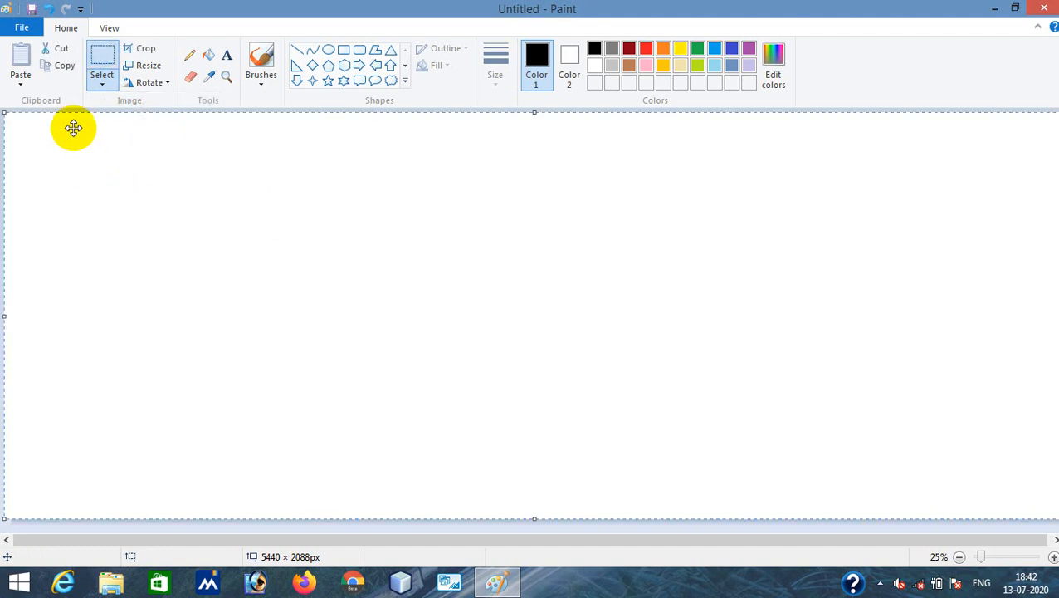
{"action": "left_click", "coordinate": [103, 81]}
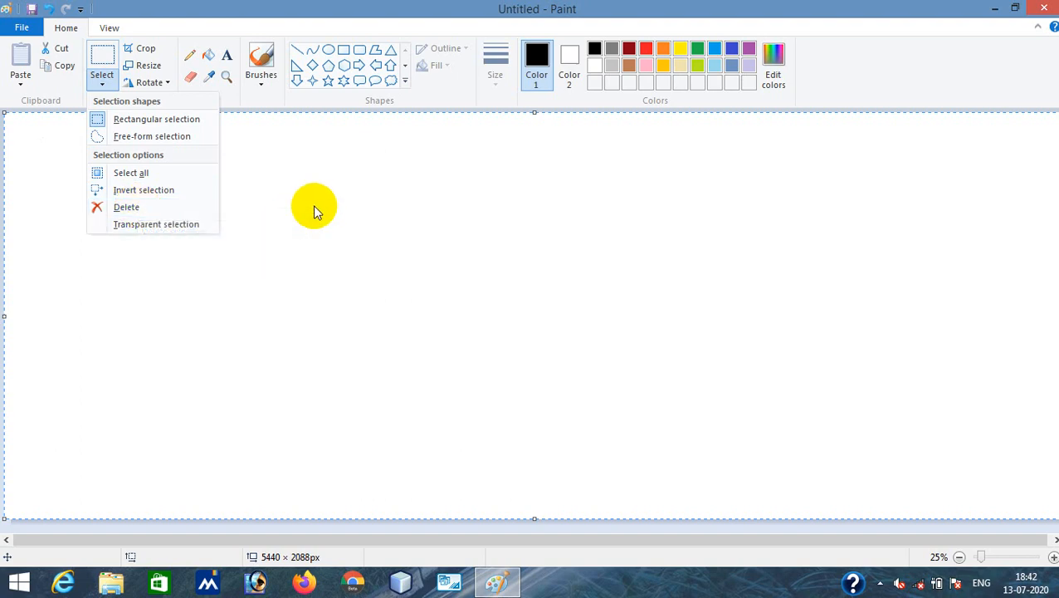
{"action": "left_click", "coordinate": [129, 224]}
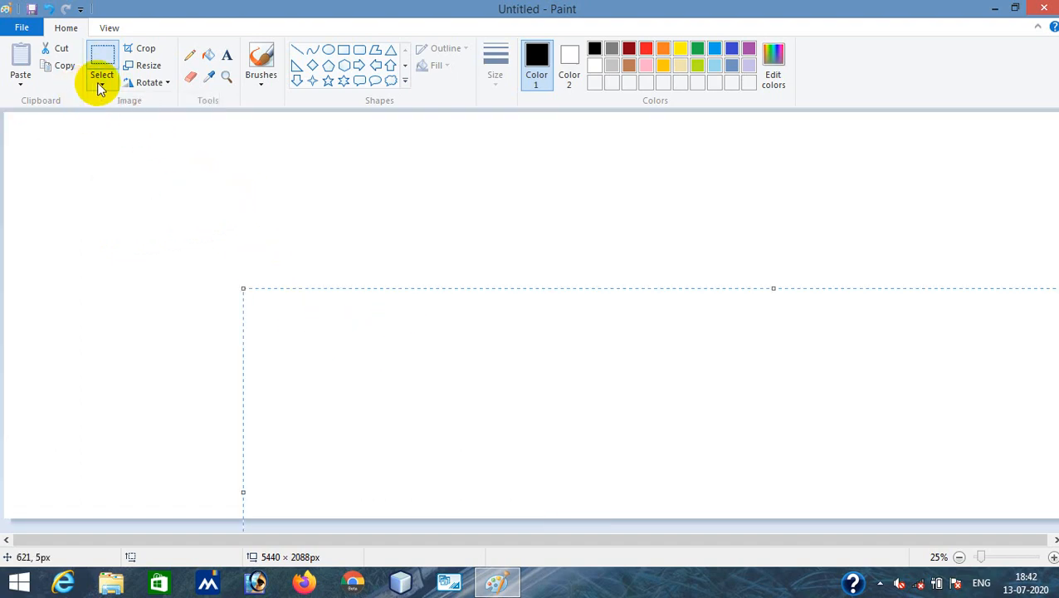
{"action": "left_click", "coordinate": [230, 169]}
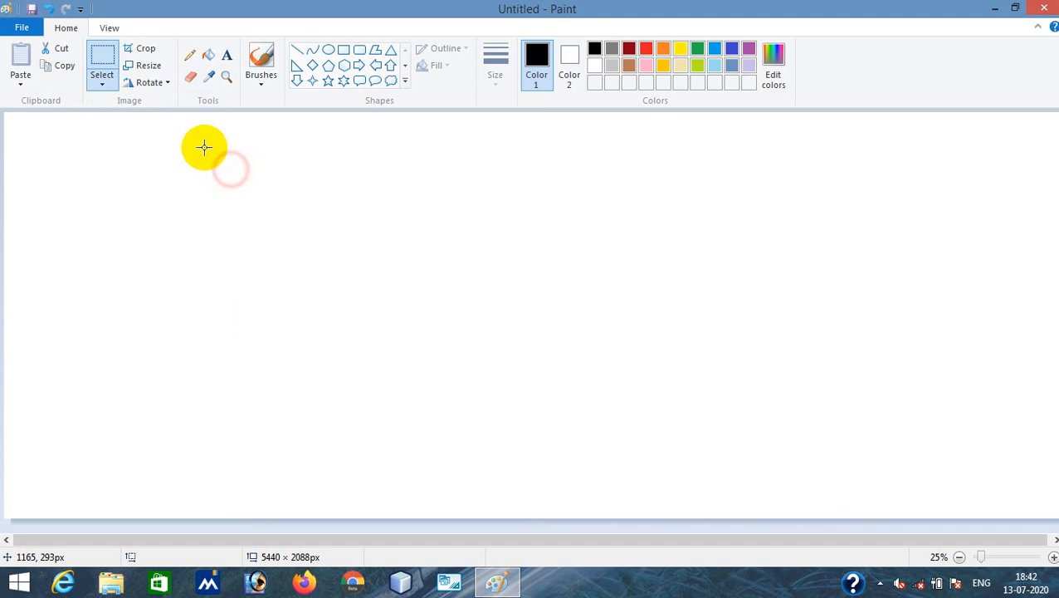
- Draw a rectangular selection of about 2045 × 1421 px on the blank canvas, and clear it
{"action": "left_click", "coordinate": [101, 55]}
{"action": "left_click_drag", "start_coordinate": [183, 179], "coordinate": [581, 455]}
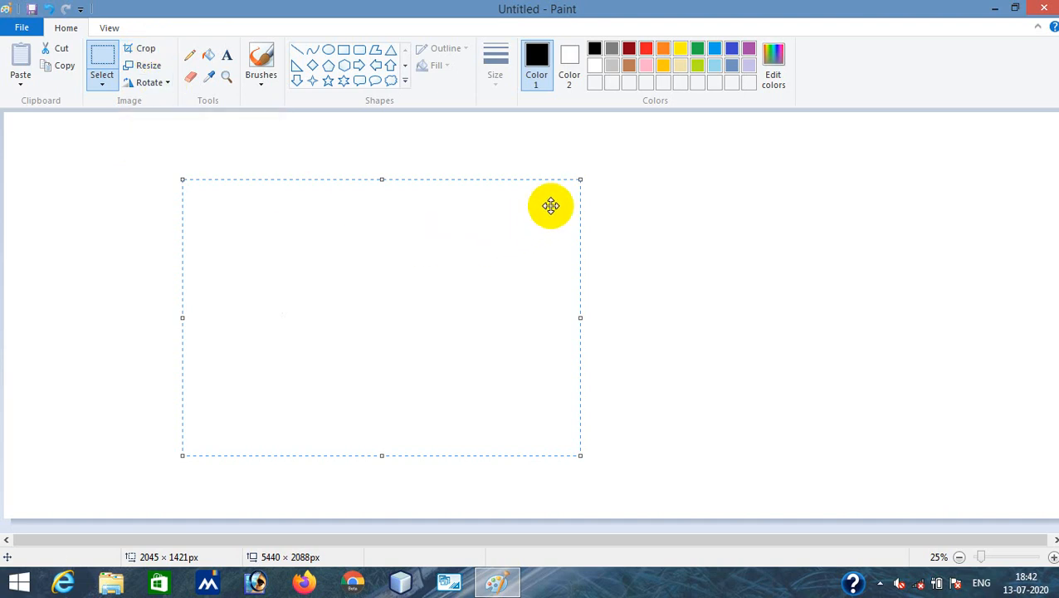
{"action": "left_click", "coordinate": [653, 178]}
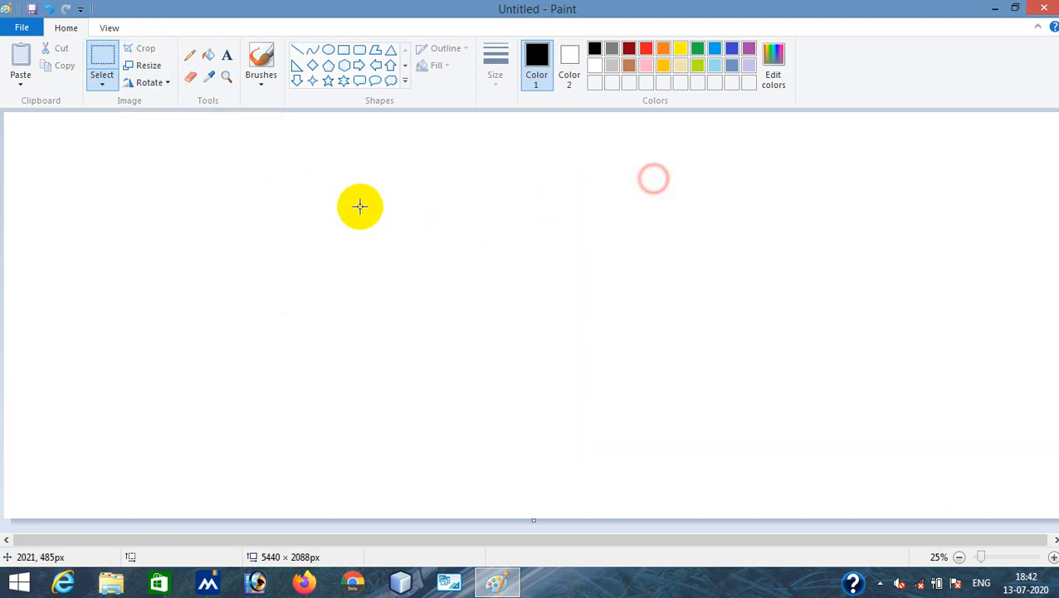
- Examine the Resize and Skew settings without applying any, and look over the selection options
{"action": "left_click", "coordinate": [150, 71]}
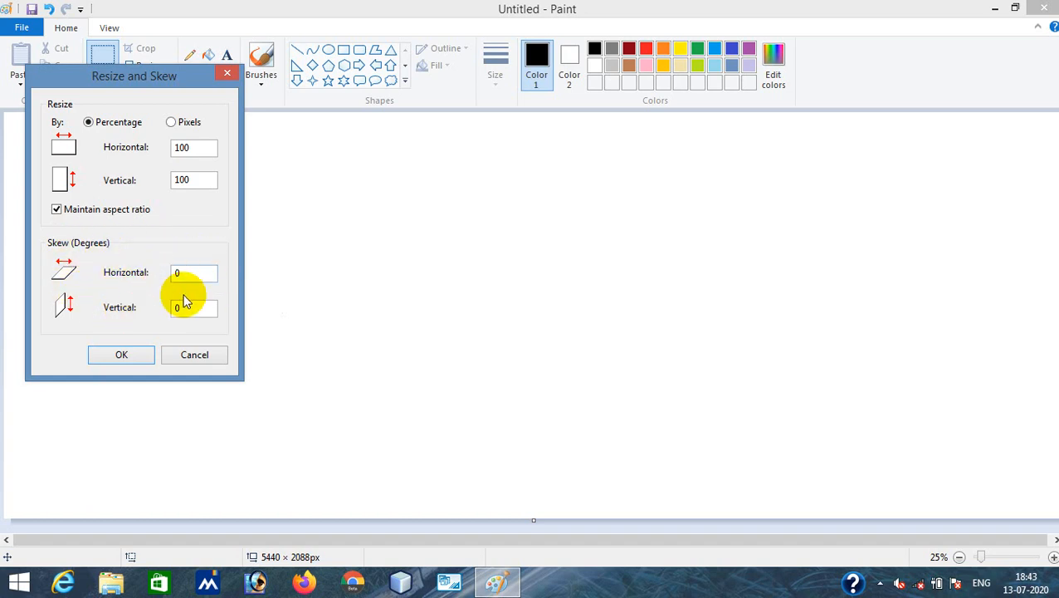
{"action": "left_click", "coordinate": [193, 356]}
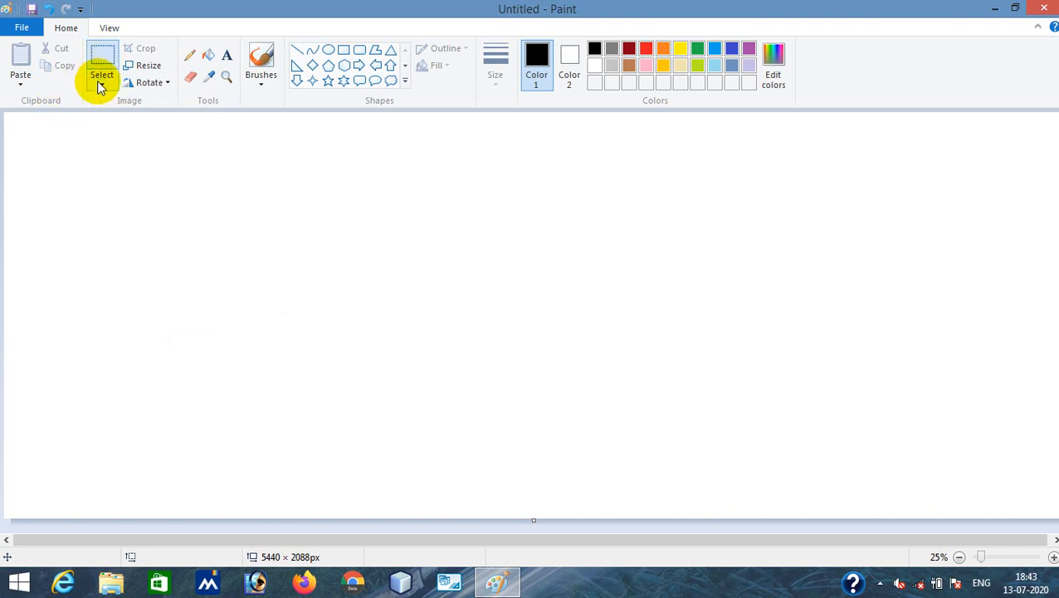
{"action": "left_click", "coordinate": [102, 58]}
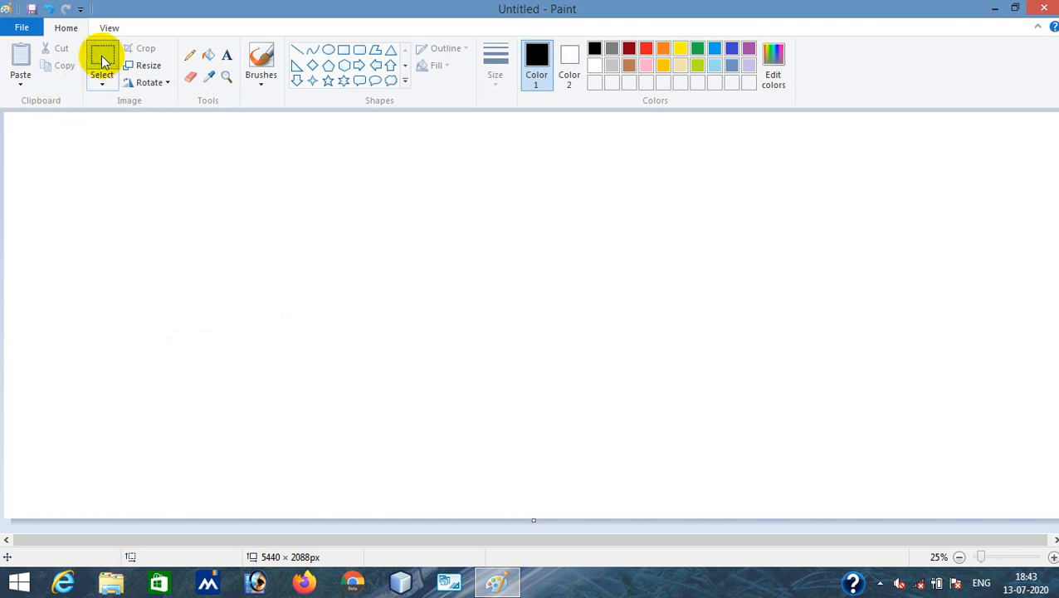
{"action": "left_click", "coordinate": [102, 86]}
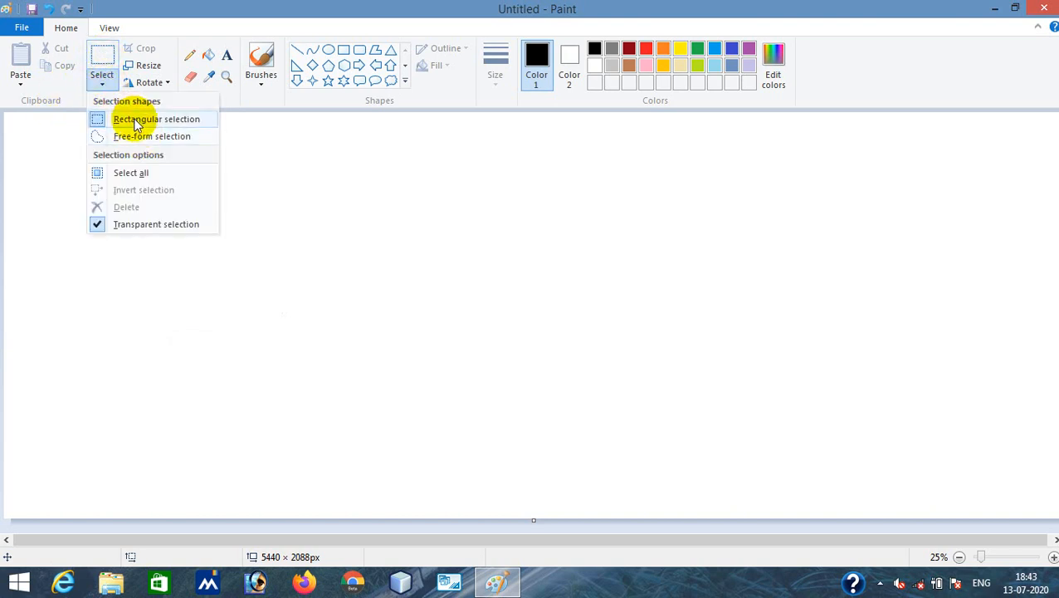
- Paste the 231 KB JPEG website screenshot from the Desktop folder and enlarge it to about 3752 × 1804 px
{"action": "left_click", "coordinate": [21, 79]}
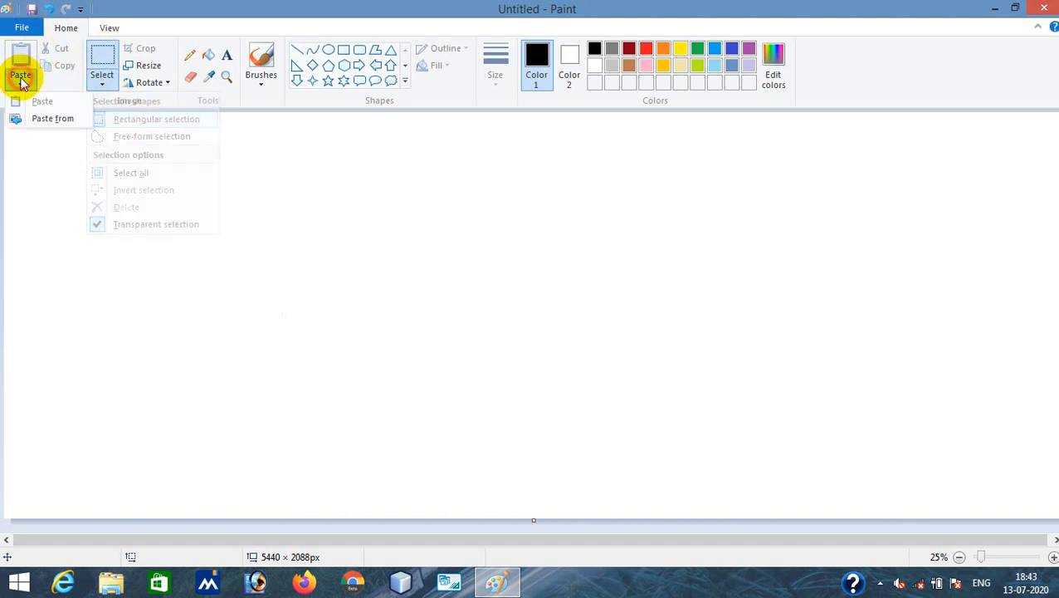
{"action": "left_click", "coordinate": [46, 117]}
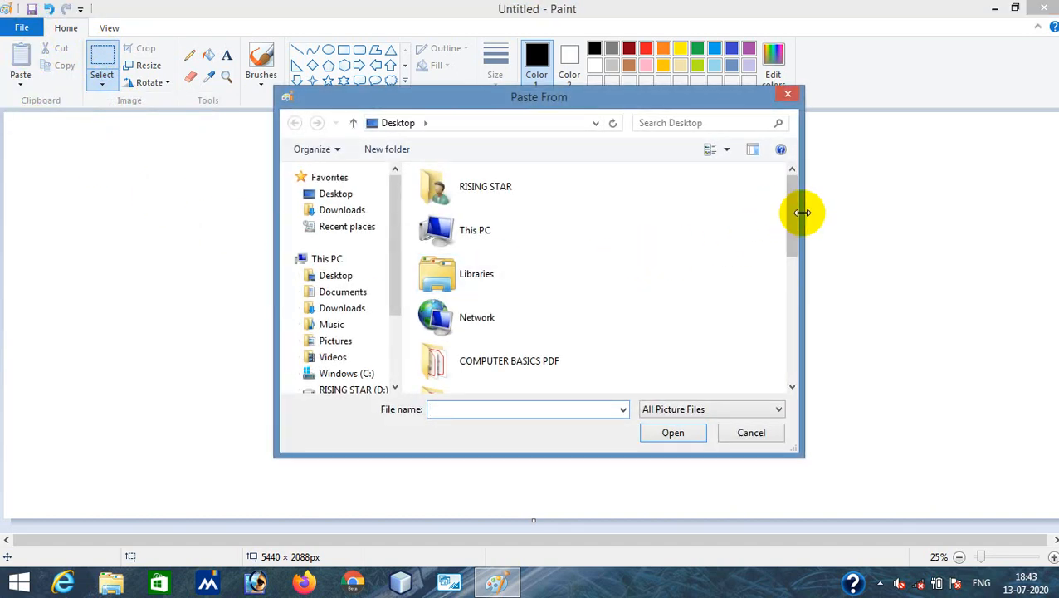
{"action": "left_click_drag", "start_coordinate": [792, 214], "coordinate": [793, 369]}
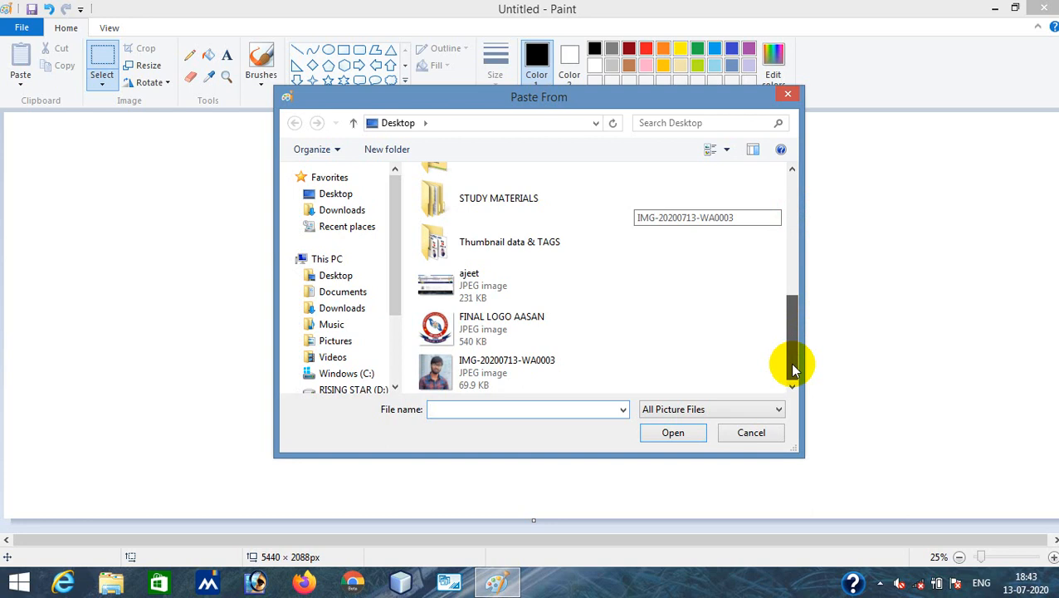
{"action": "left_click", "coordinate": [504, 285]}
{"action": "left_click", "coordinate": [674, 433]}
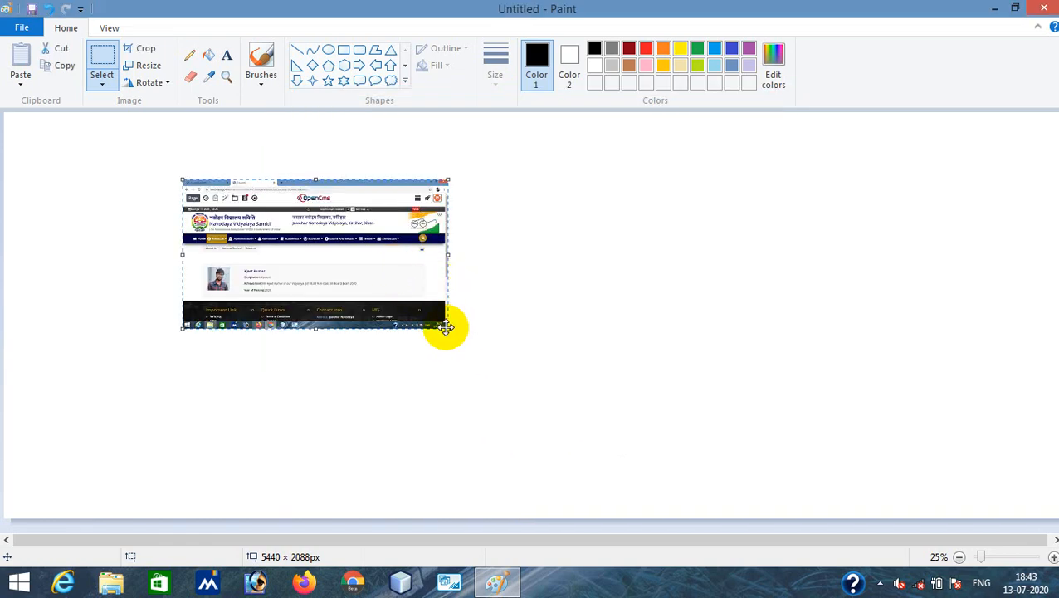
{"action": "left_click_drag", "start_coordinate": [449, 330], "coordinate": [912, 528]}
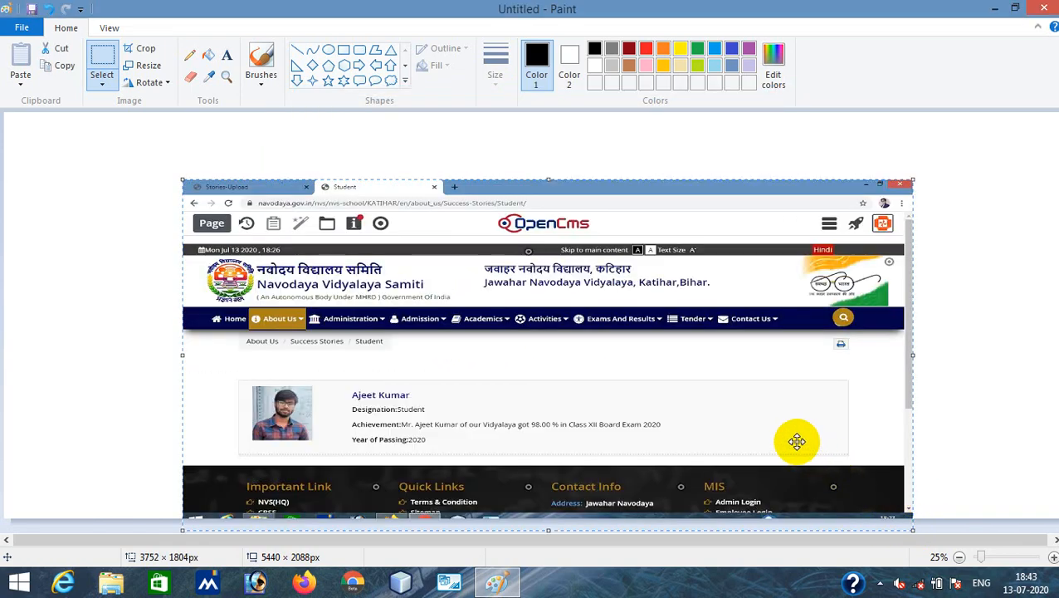
{"action": "scroll", "coordinate": [975, 281], "scroll_direction": "down", "scroll_amount": 1}
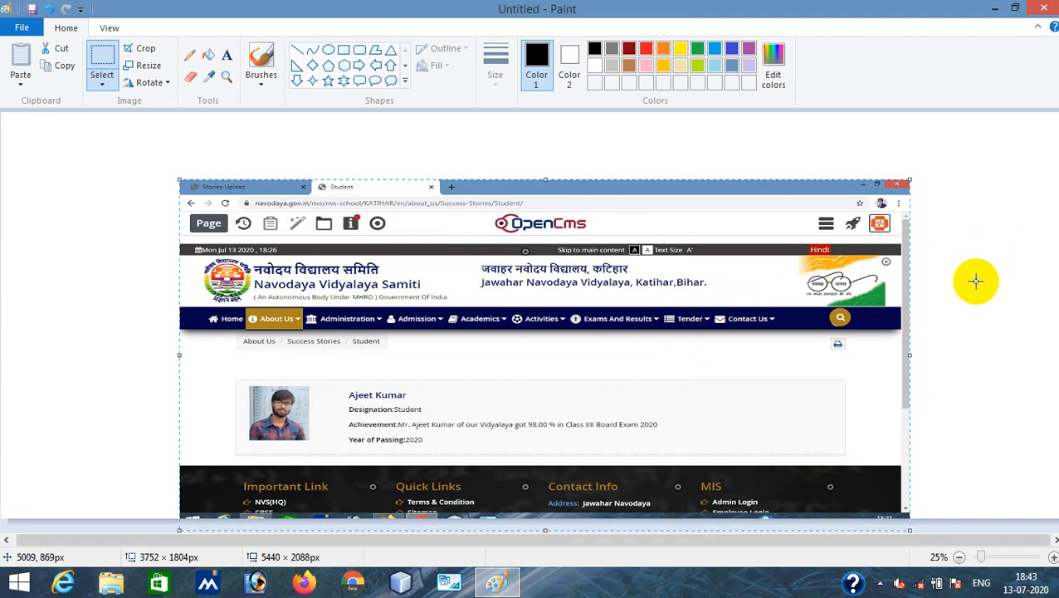
- Crop the canvas to the pasted screenshot, and crop it again to a selection of about 3245 × 645 px around the student profile
{"action": "left_click", "coordinate": [137, 60]}
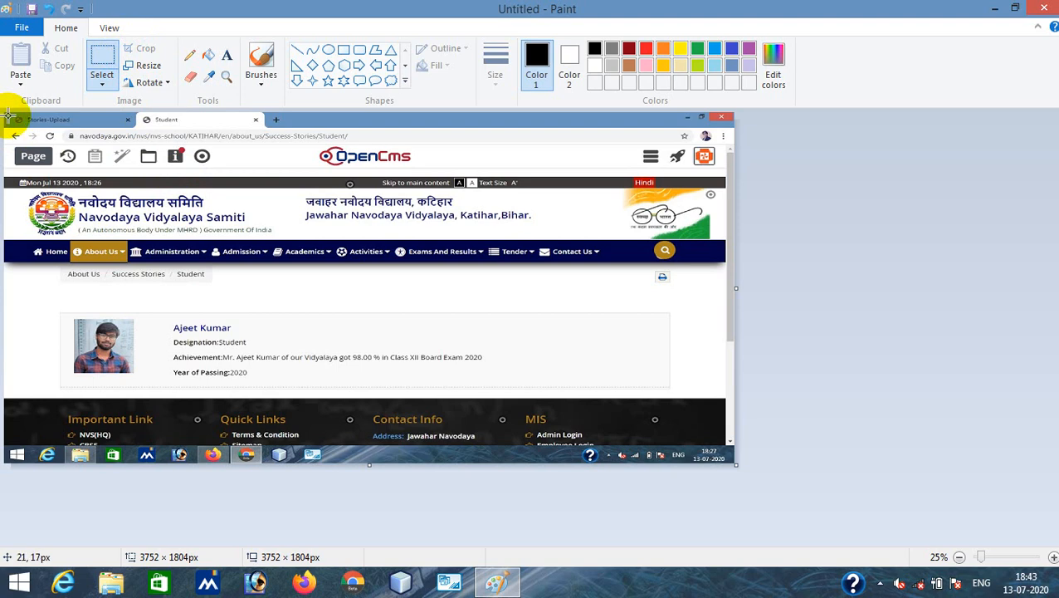
{"action": "left_click_drag", "start_coordinate": [57, 293], "coordinate": [217, 407]}
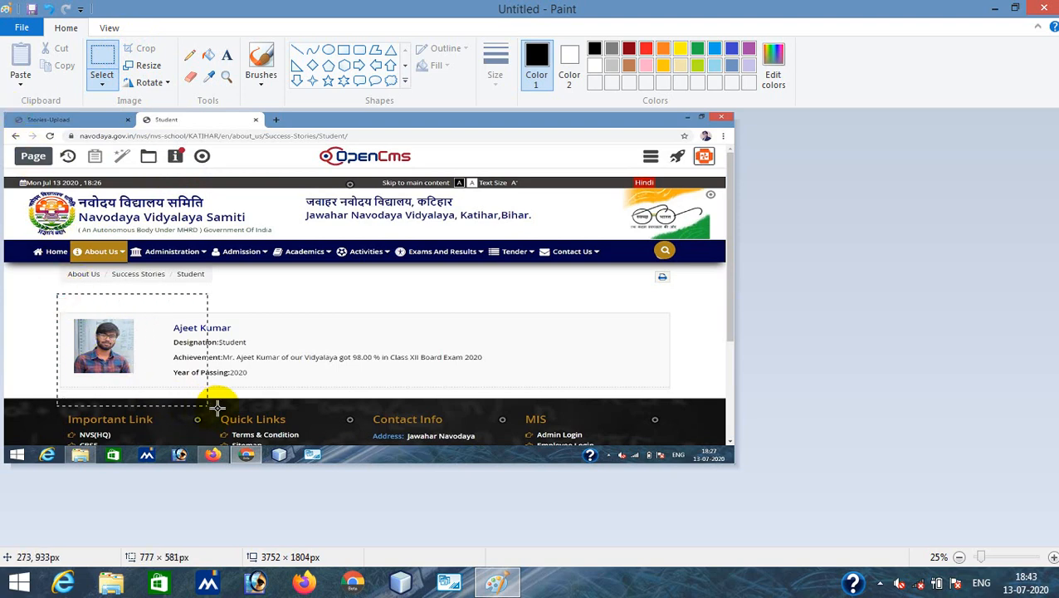
{"action": "left_click_drag", "start_coordinate": [687, 419], "coordinate": [689, 419]}
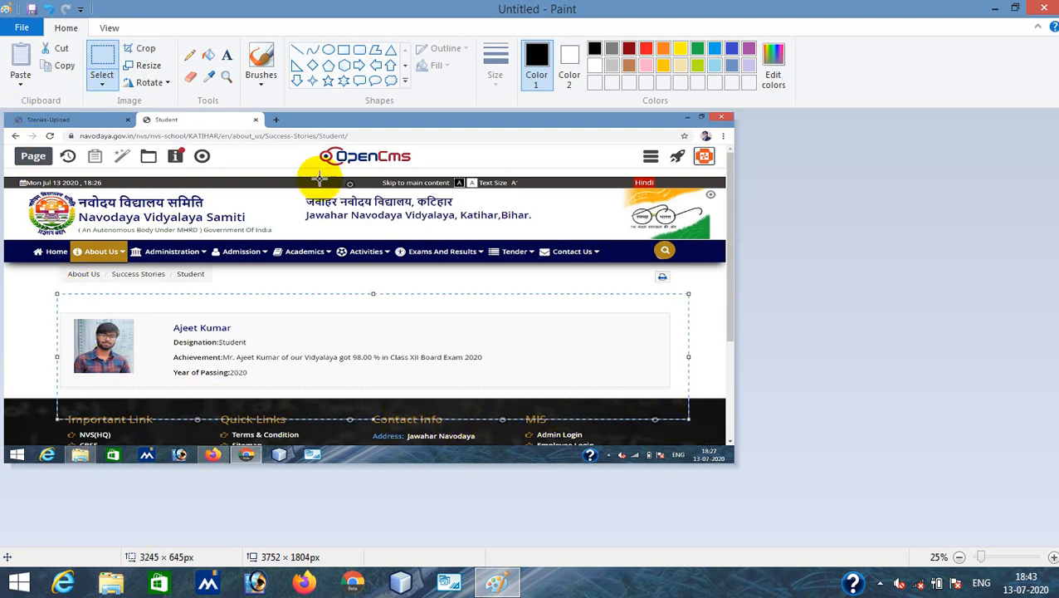
{"action": "left_click", "coordinate": [140, 50]}
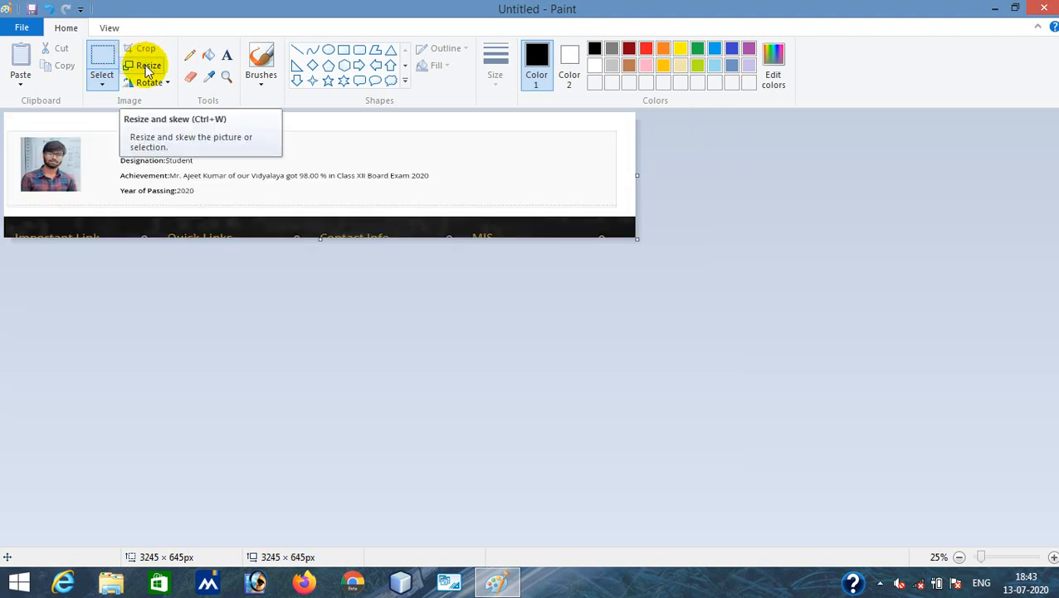
- Resize the cropped picture to 300% horizontally and 400% vertically, without maintaining the aspect ratio
{"action": "left_click", "coordinate": [144, 65]}
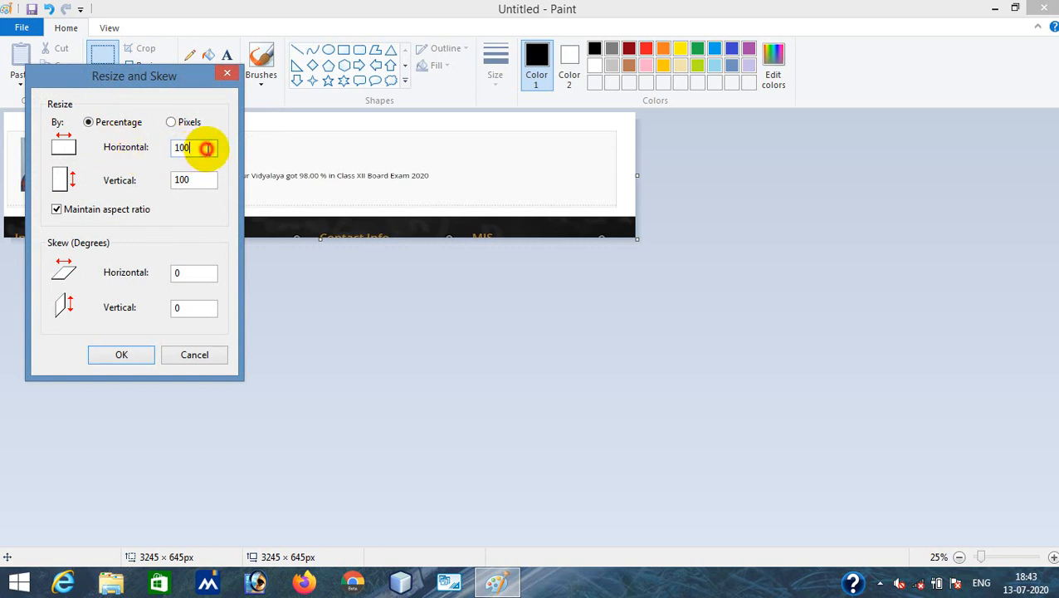
{"action": "left_click_drag", "start_coordinate": [206, 148], "coordinate": [178, 148]}
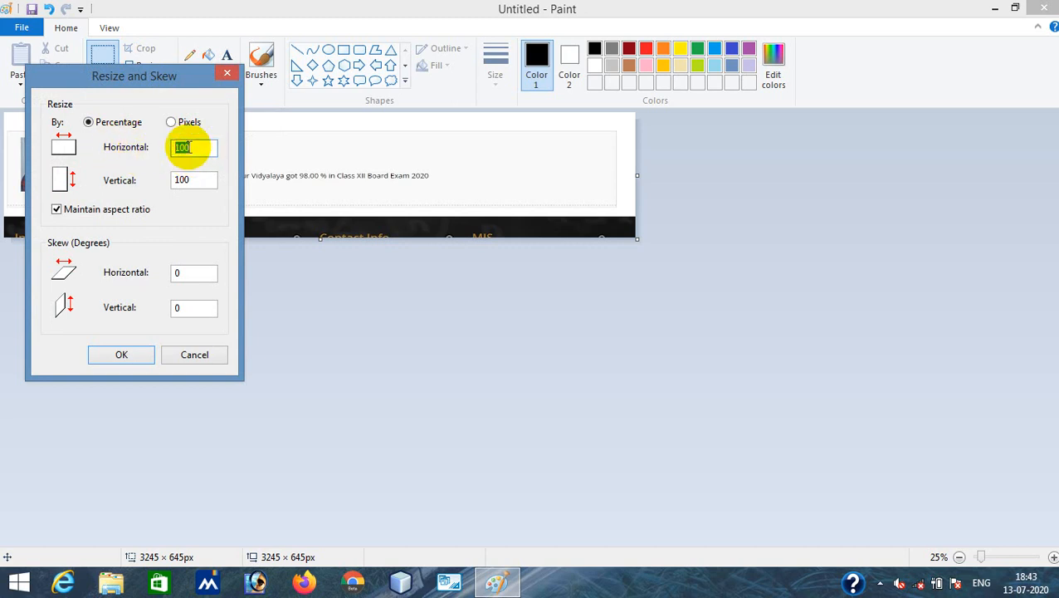
{"action": "type", "text": "3"}
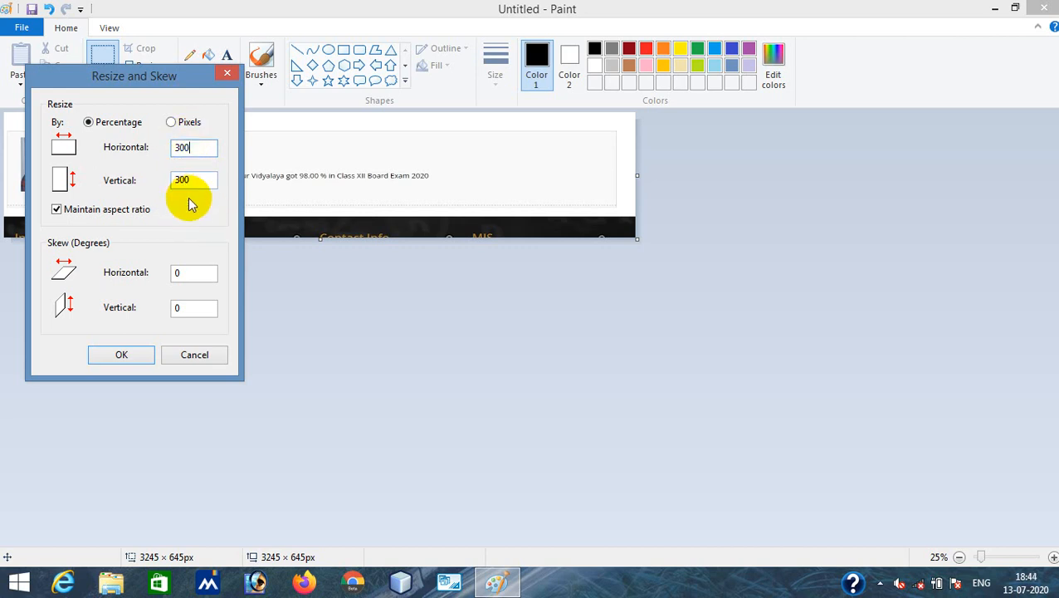
{"action": "left_click", "coordinate": [56, 210]}
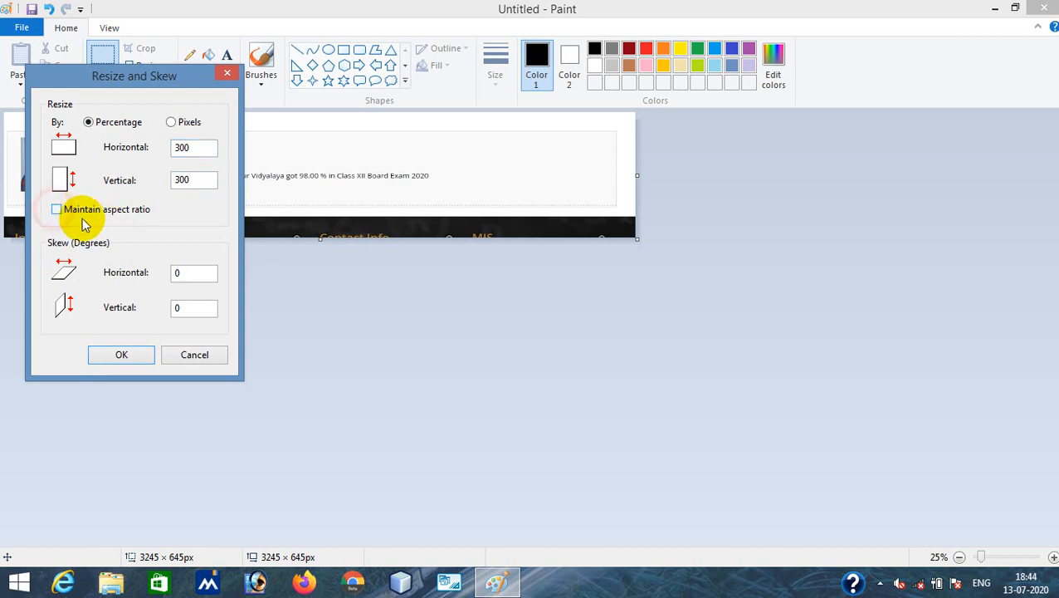
{"action": "left_click_drag", "start_coordinate": [208, 183], "coordinate": [172, 189]}
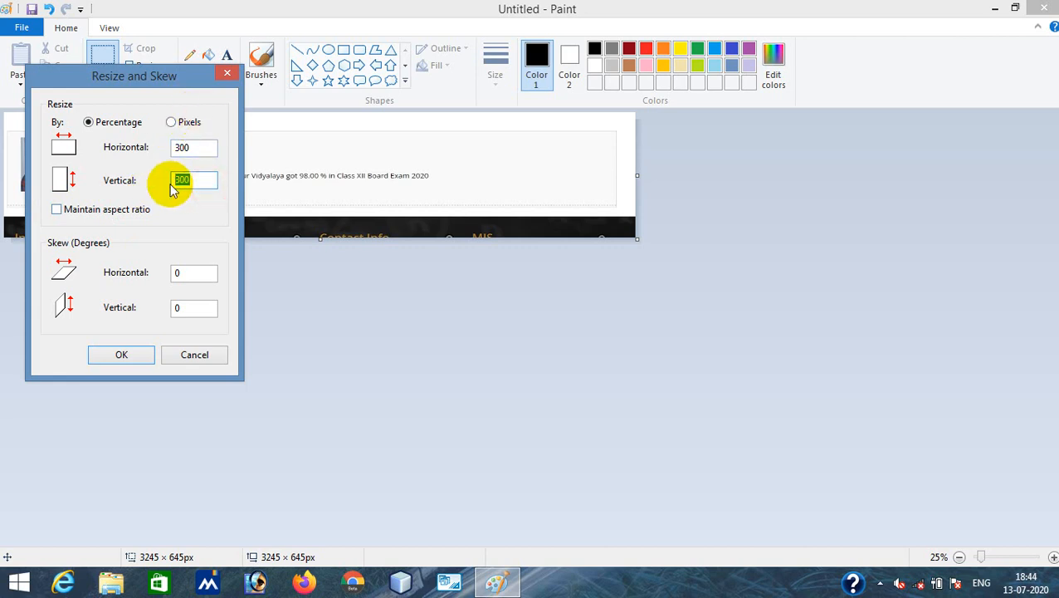
{"action": "type", "text": "4"}
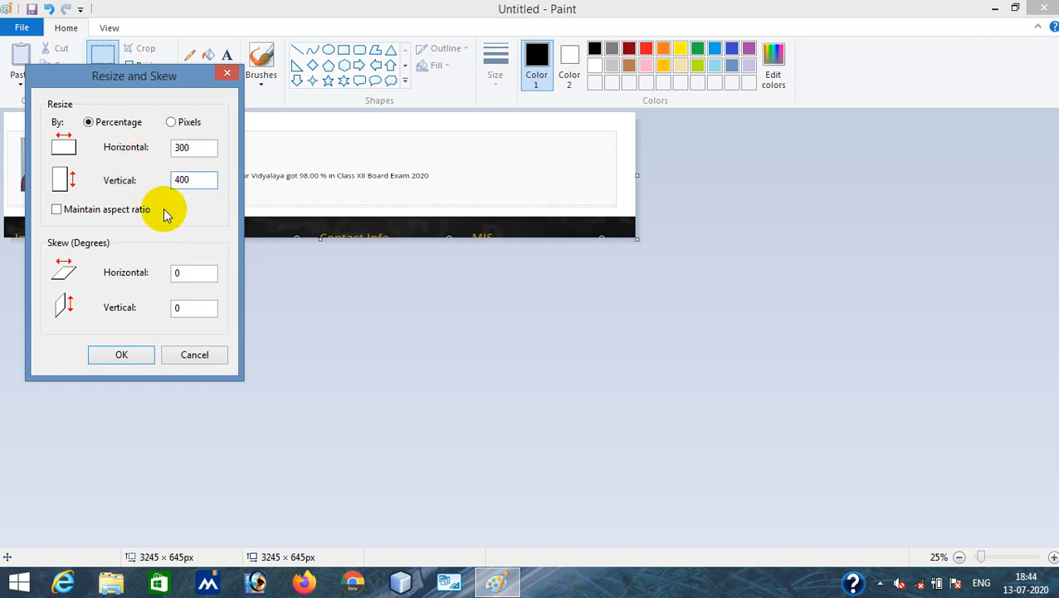
{"action": "left_click", "coordinate": [147, 361]}
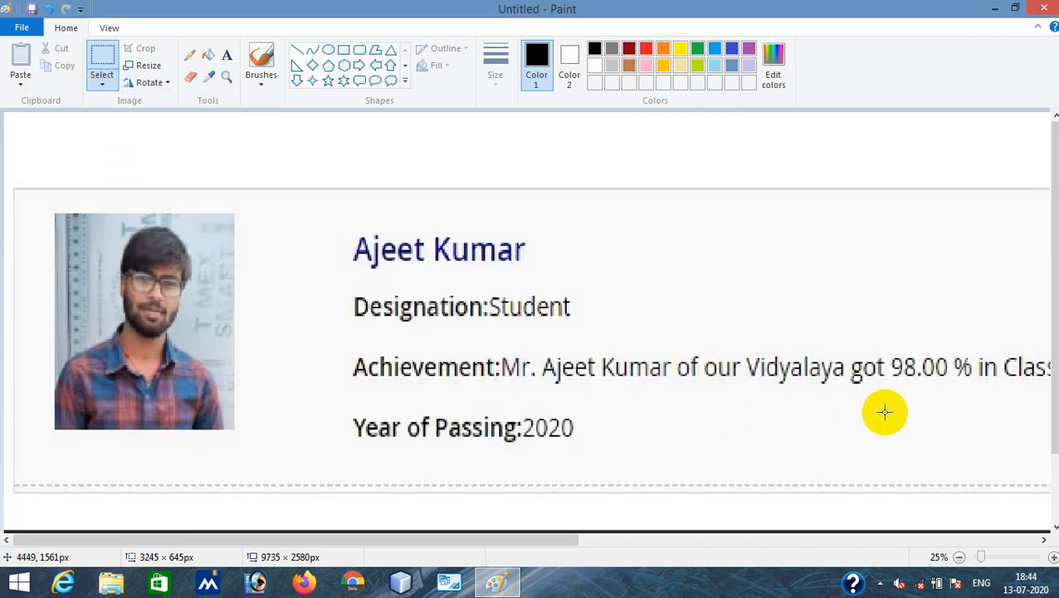
- Skew the enlarged profile picture horizontally by 40 degrees
{"action": "left_click", "coordinate": [100, 83]}
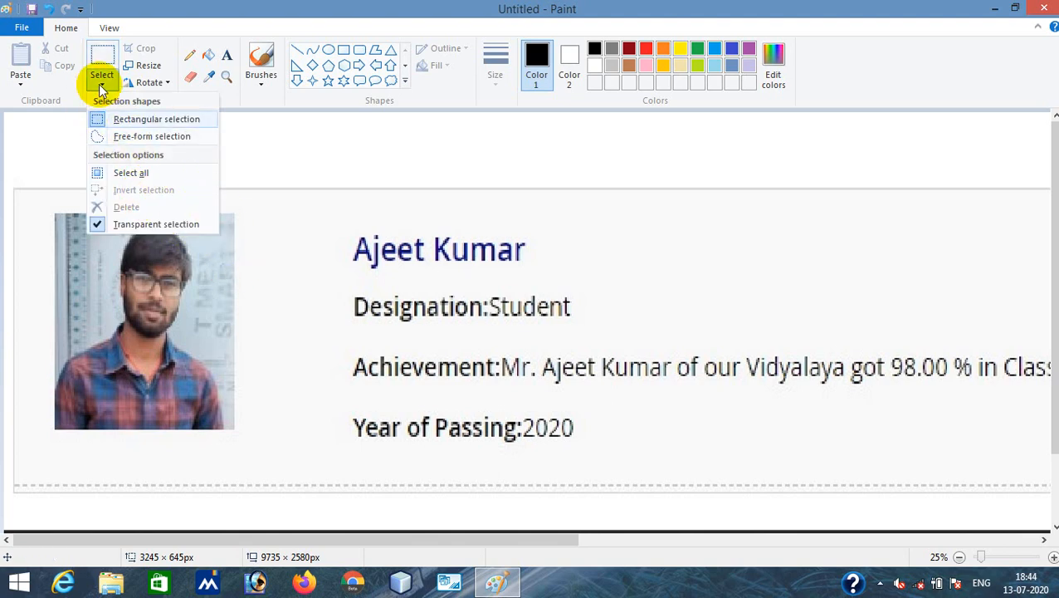
{"action": "left_click", "coordinate": [149, 66]}
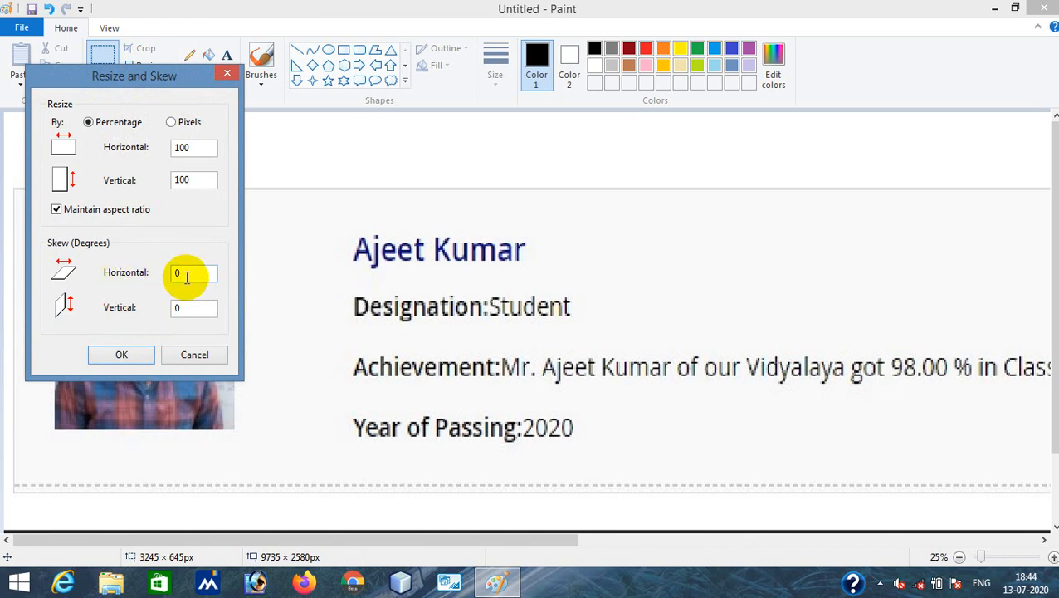
{"action": "left_click_drag", "start_coordinate": [192, 271], "coordinate": [170, 273]}
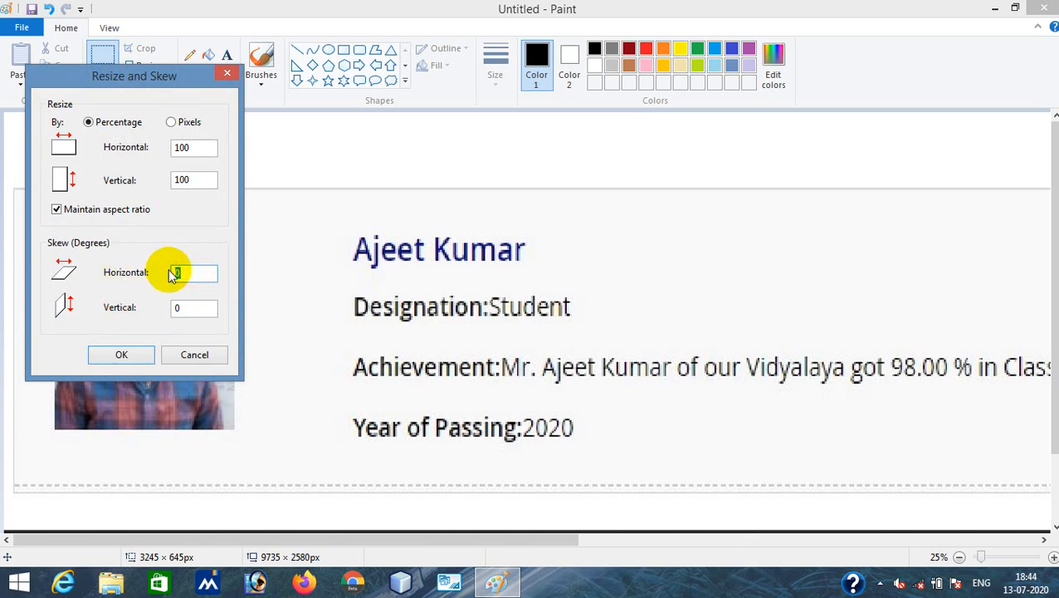
{"action": "type", "text": "4"}
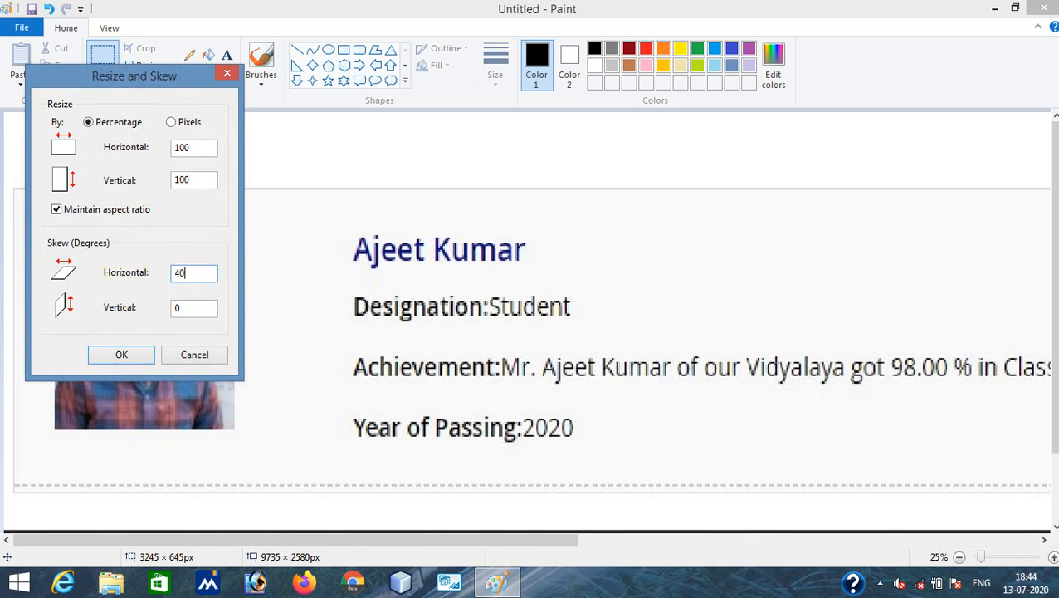
{"action": "left_click", "coordinate": [138, 353]}
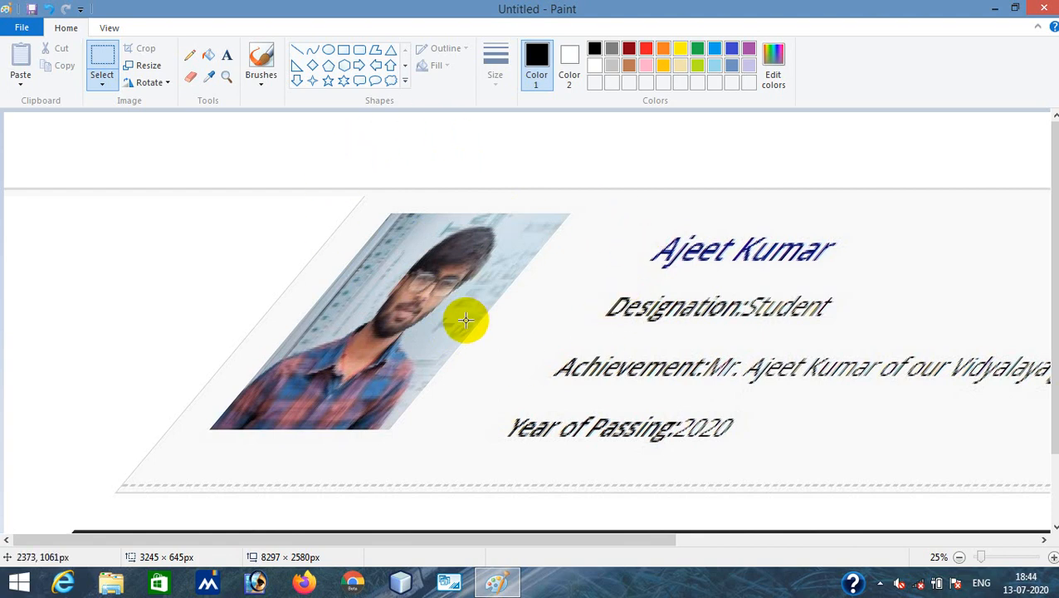
- Resize the skewed picture by pixels to a width of 300 px, maintaining the aspect ratio
{"action": "left_click", "coordinate": [146, 66]}
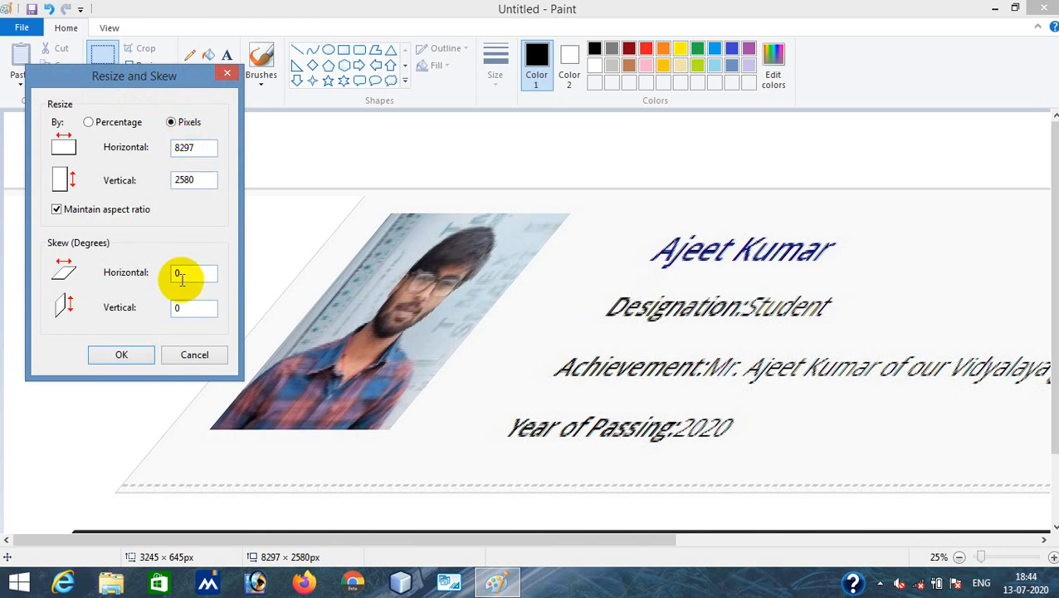
{"action": "double_click", "coordinate": [198, 148]}
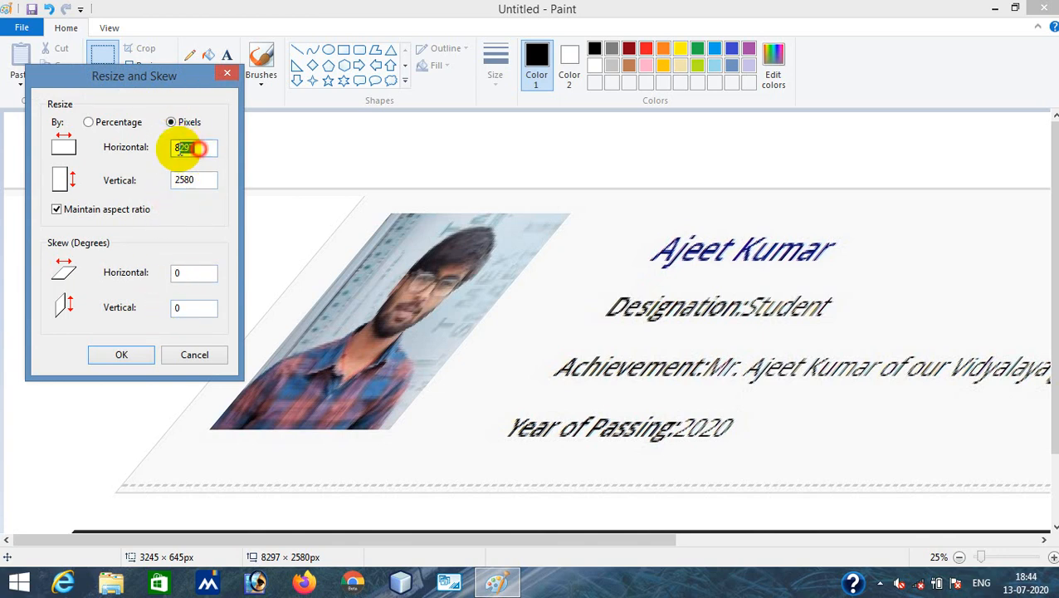
{"action": "type", "text": "300"}
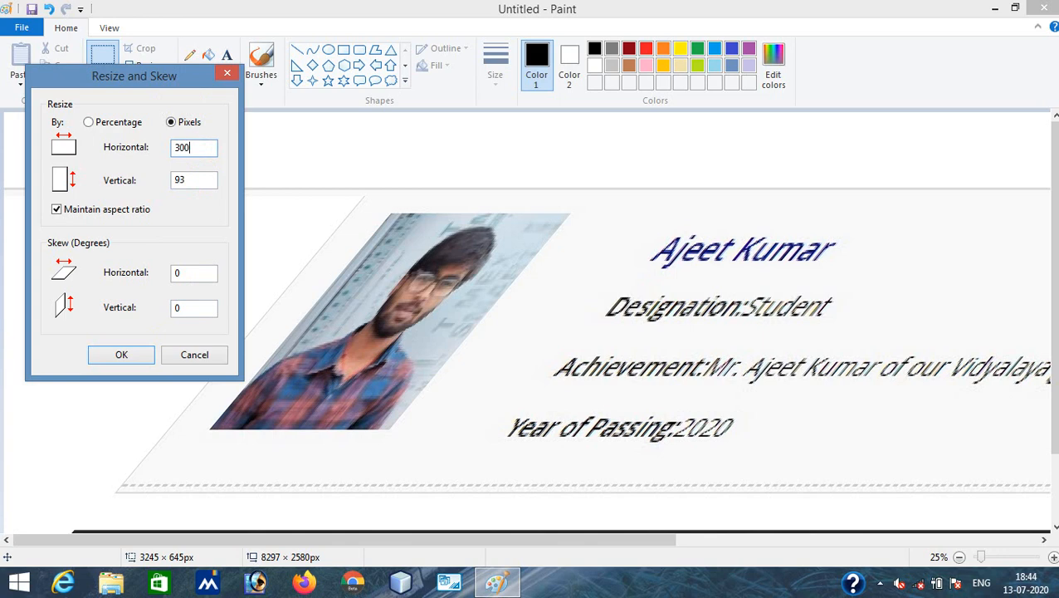
{"action": "left_click", "coordinate": [121, 355]}
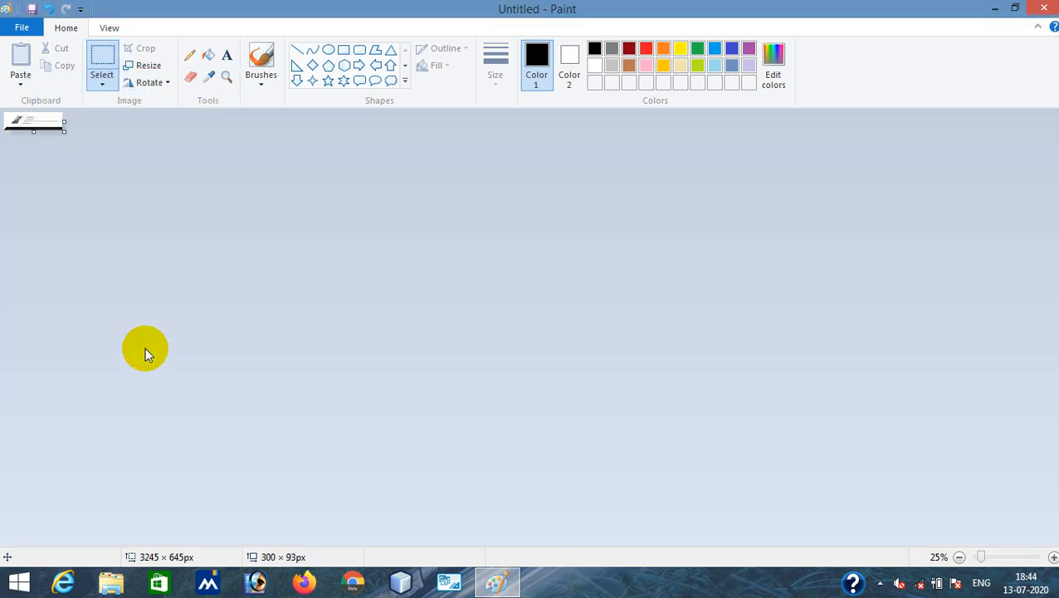
{"action": "left_click", "coordinate": [141, 210]}
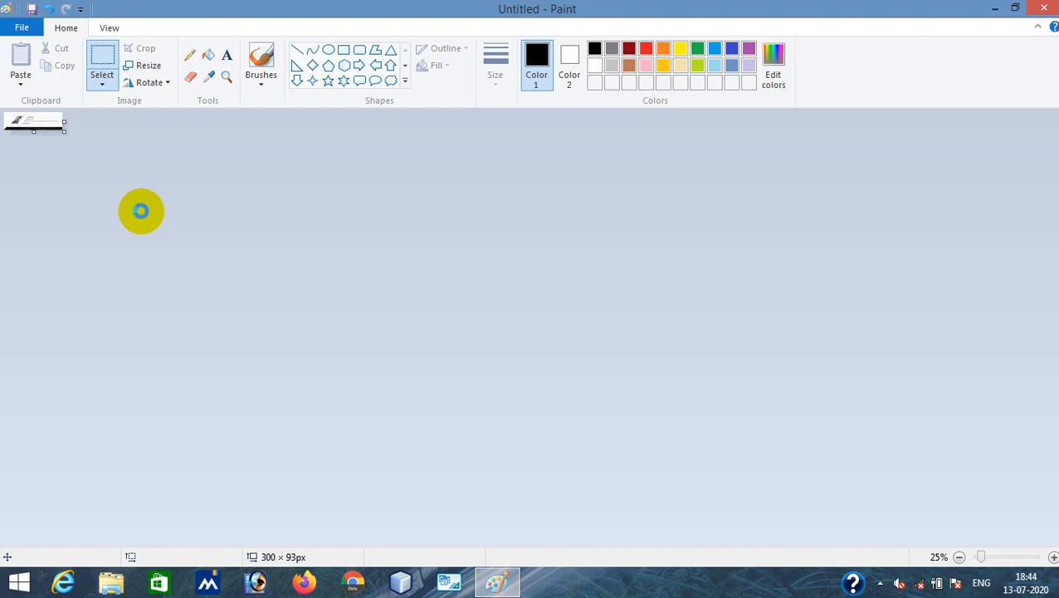
- Undo both resizes, the skew and the crop around the student profile
{"action": "key", "text": "ctrl+z"}
{"action": "key", "text": "ctrl+z"}
{"action": "key", "text": "ctrl+z"}
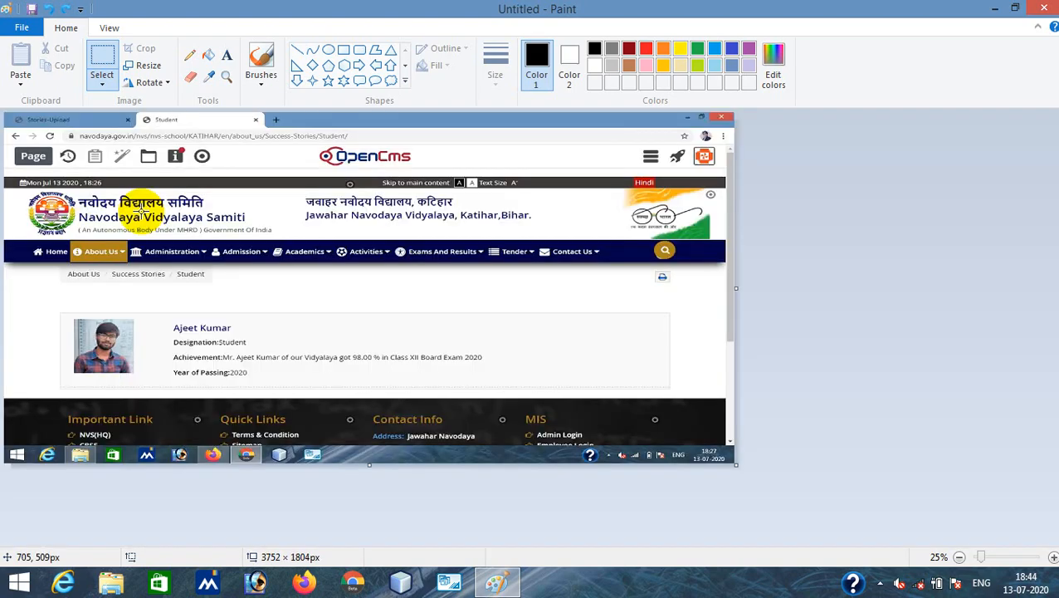
- Flip the website screenshot vertically and flip it again horizontally
{"action": "left_click", "coordinate": [146, 85]}
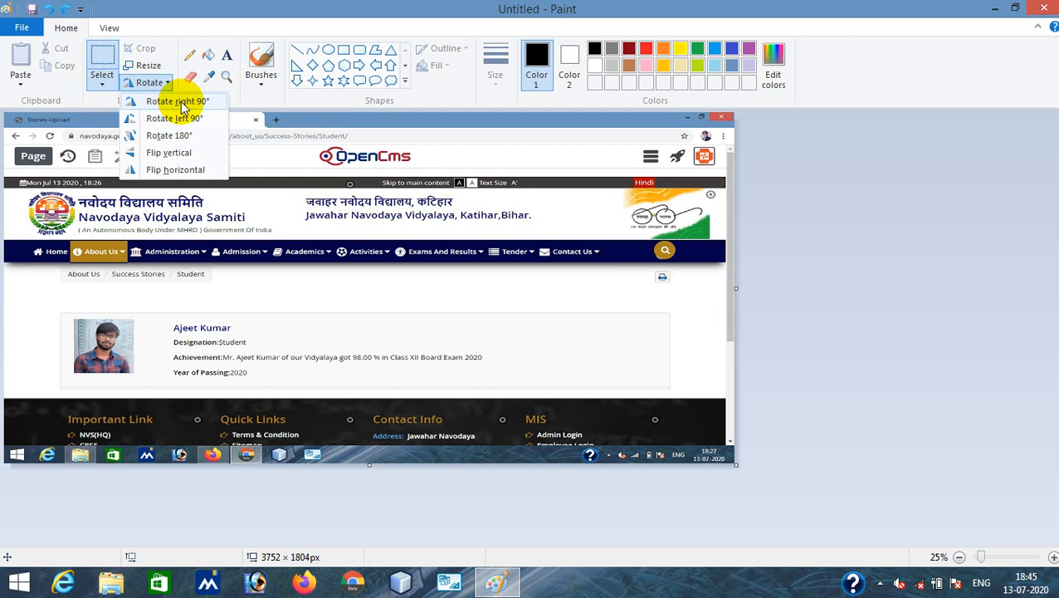
{"action": "left_click", "coordinate": [170, 153]}
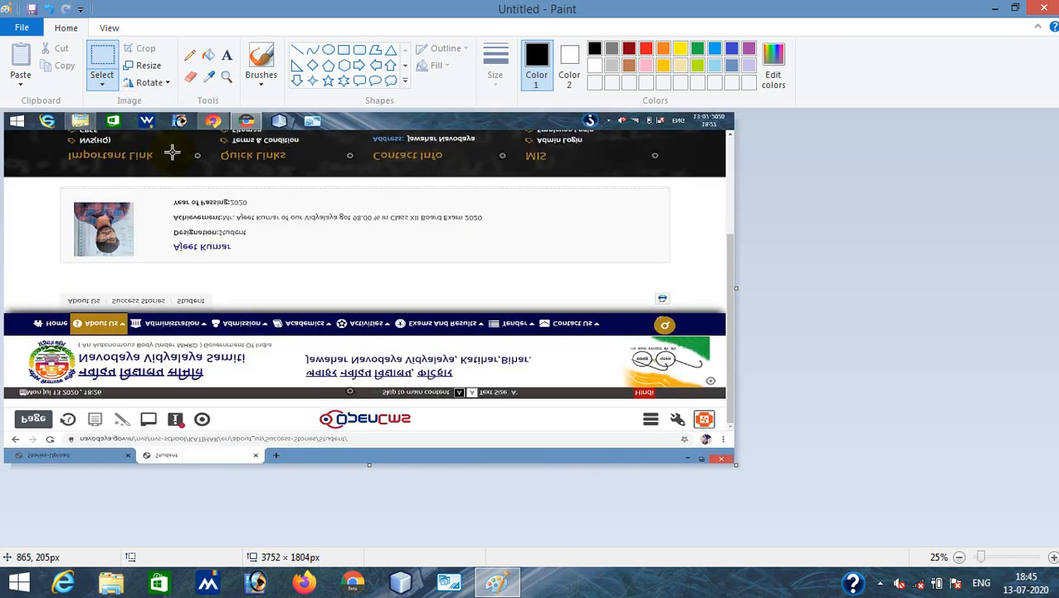
{"action": "left_click", "coordinate": [152, 83]}
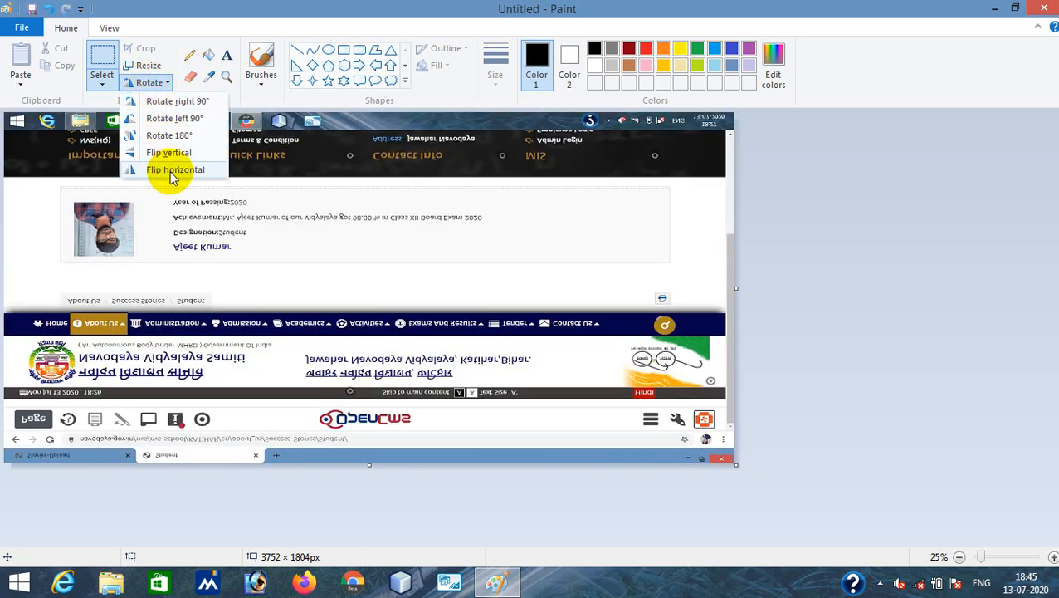
{"action": "left_click", "coordinate": [170, 170]}
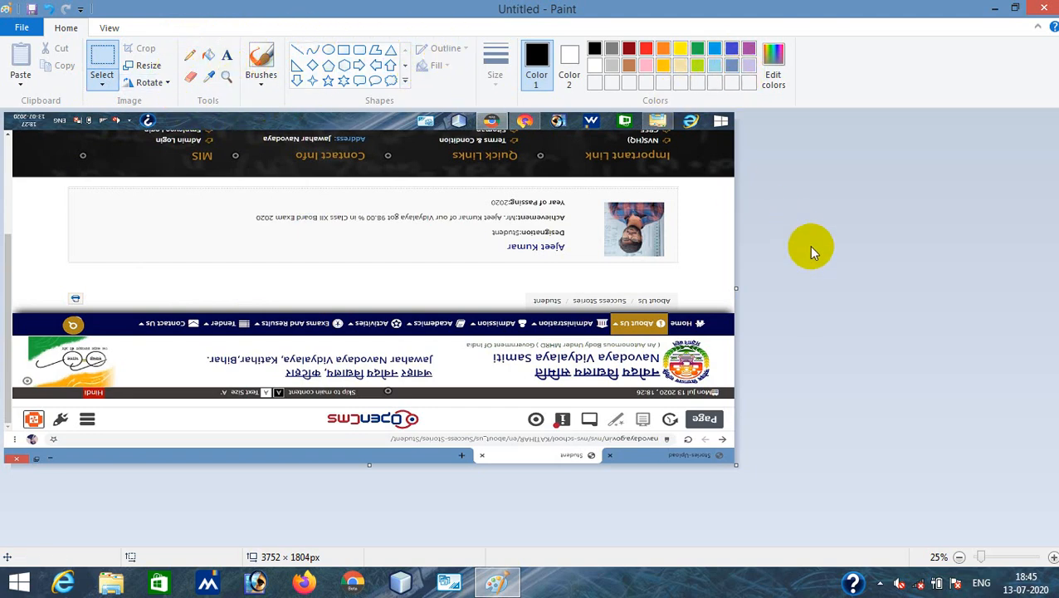
- Undo both flips of the website screenshot and the crop of the canvas to the pasted picture
{"action": "key", "text": "ctrl+z"}
{"action": "key", "text": "ctrl+z"}
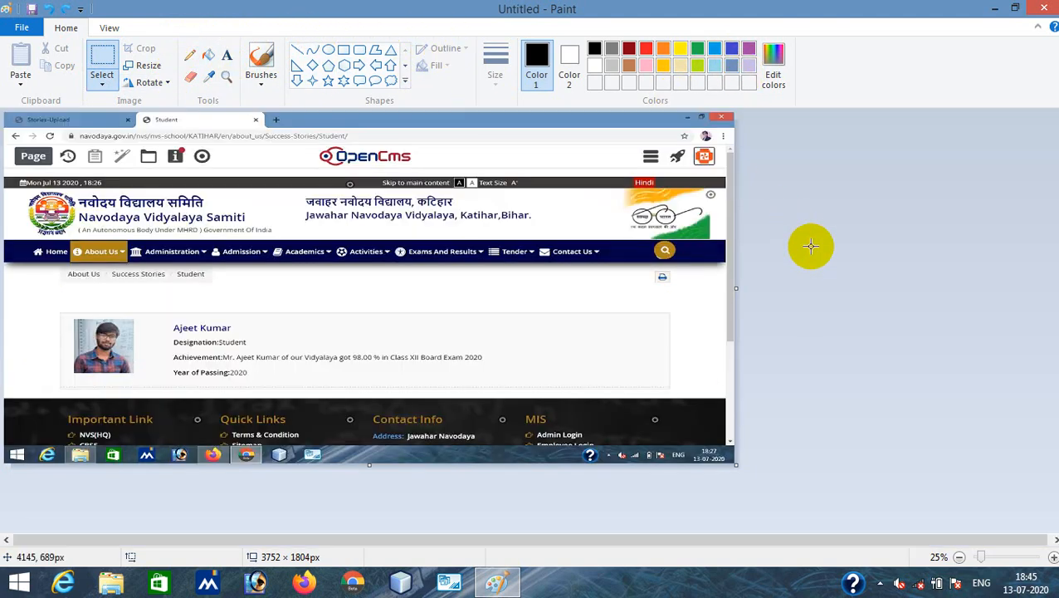
{"action": "key", "text": "ctrl+z"}
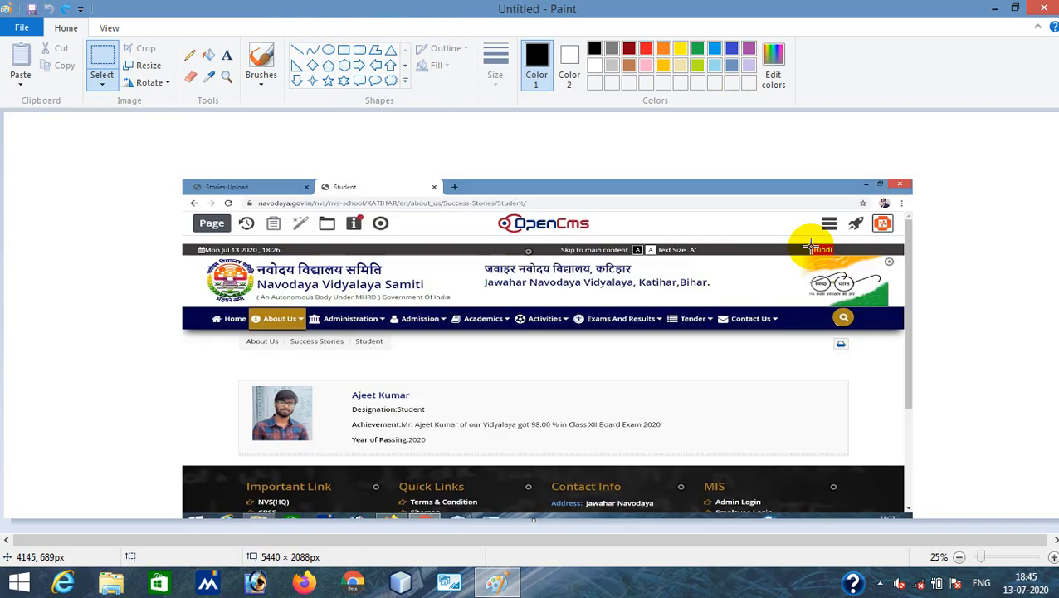
- Close Paint without saving the untitled picture and start Paint again
{"action": "left_click", "coordinate": [1044, 8]}
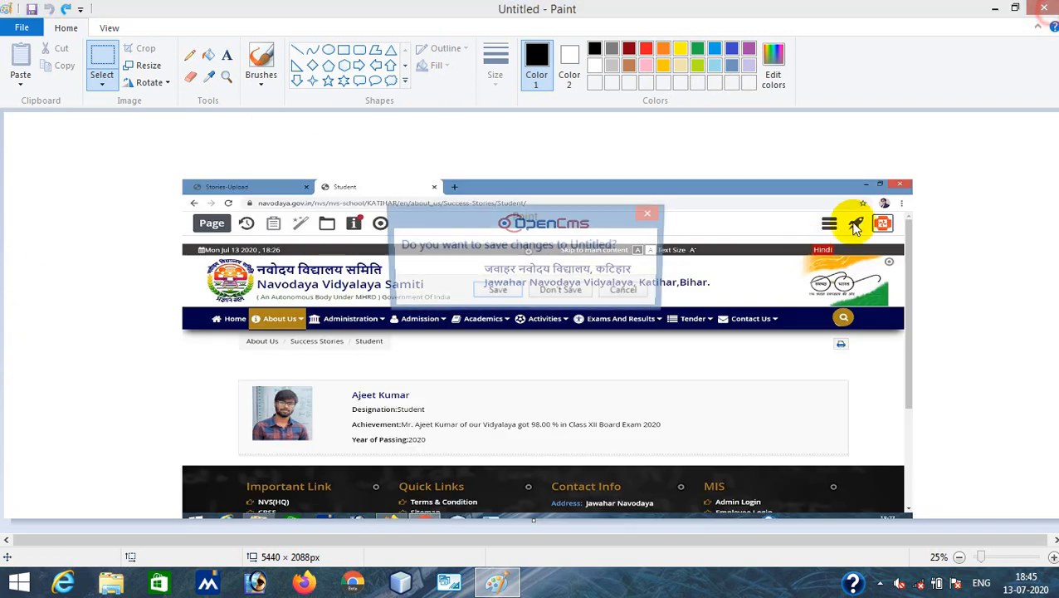
{"action": "left_click", "coordinate": [571, 293]}
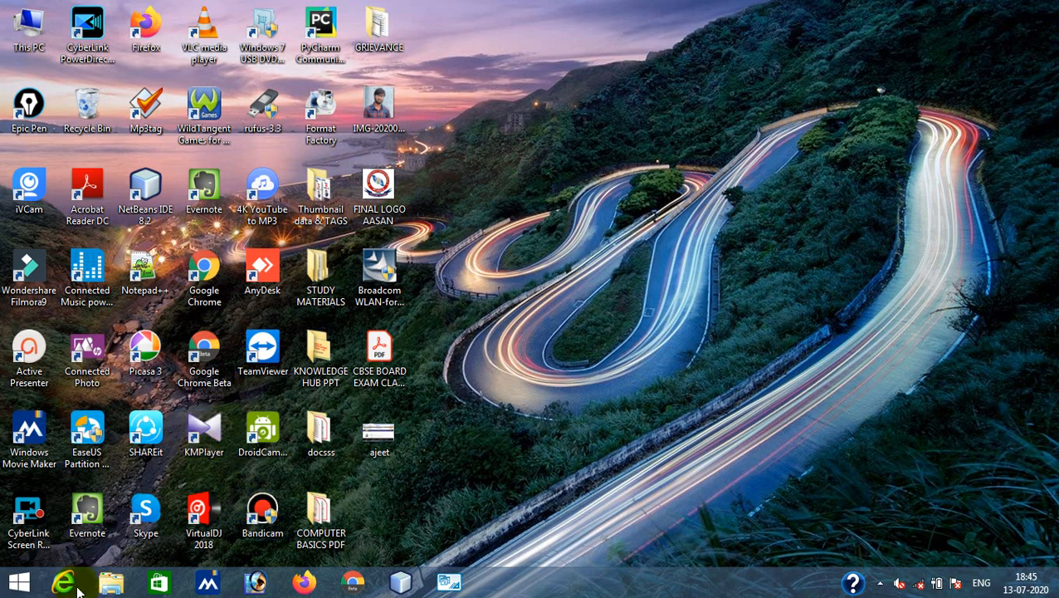
{"action": "right_click", "coordinate": [18, 580]}
{"action": "left_click", "coordinate": [20, 523]}
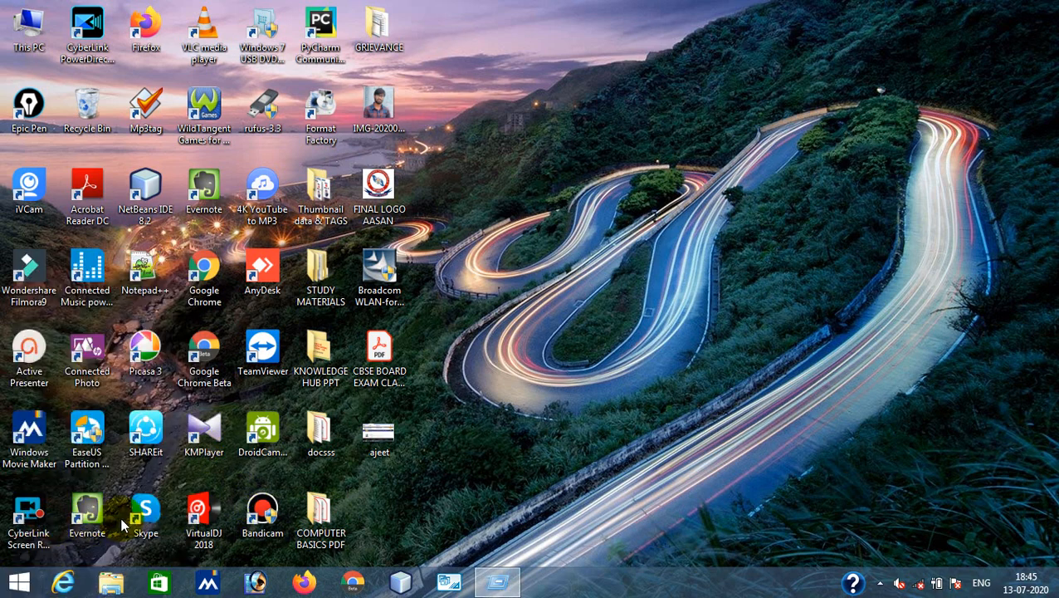
{"action": "left_click", "coordinate": [133, 533]}
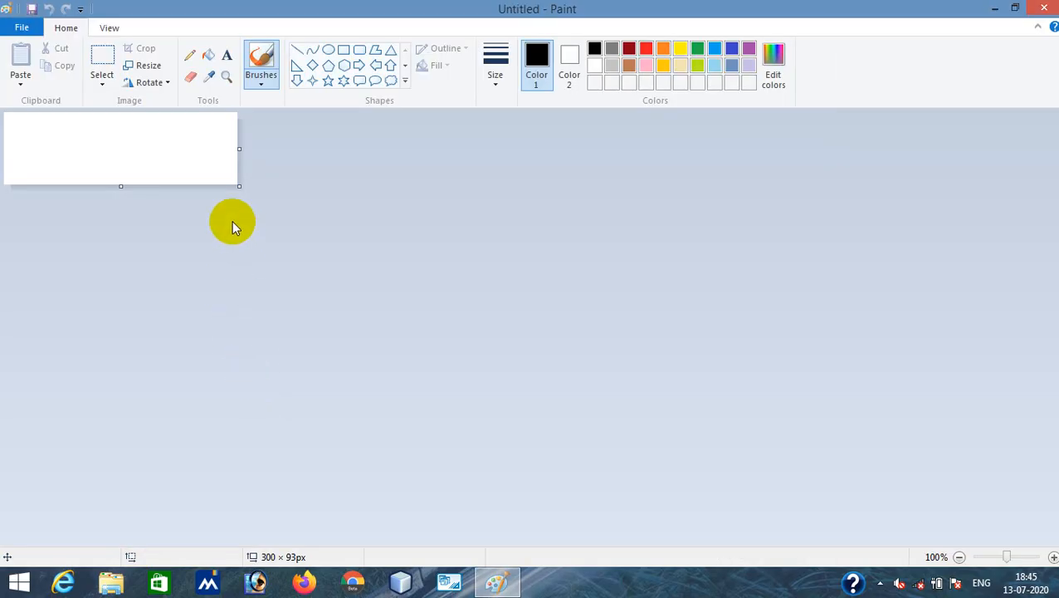
- Enlarge the blank canvas to about 1360 × 589 px and draw looping black strokes on it, one with the Brush and one with the Pencil
{"action": "left_click_drag", "start_coordinate": [239, 185], "coordinate": [1048, 553]}
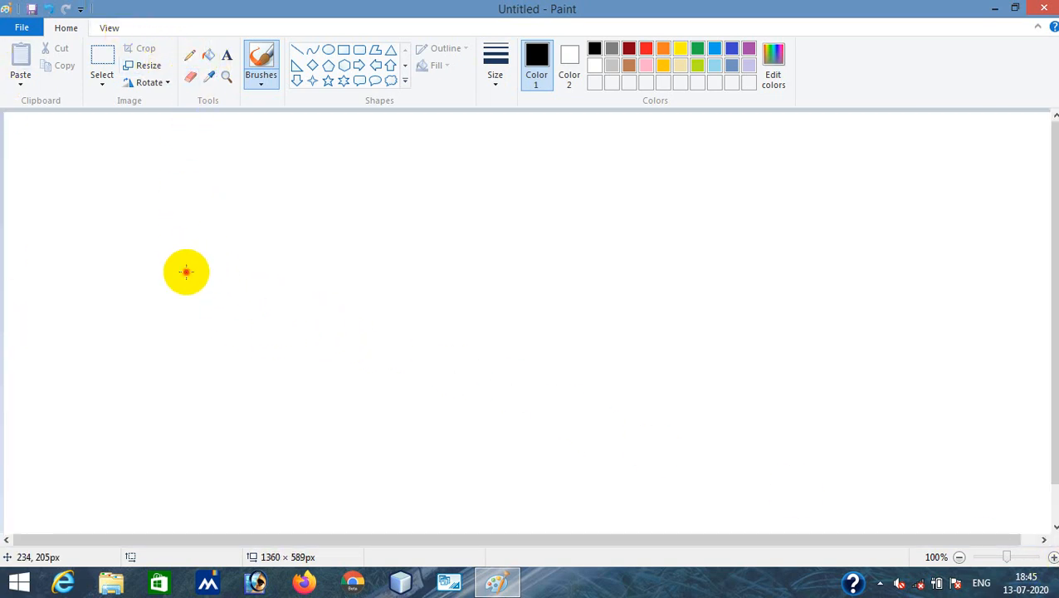
{"action": "mouse_move", "coordinate": [187, 272]}
{"action": "left_mouse_down"}
{"action": "mouse_move", "coordinate": [240, 213]}
{"action": "mouse_move", "coordinate": [283, 290]}
{"action": "mouse_move", "coordinate": [251, 308]}
{"action": "mouse_move", "coordinate": [364, 264]}
{"action": "mouse_move", "coordinate": [355, 320]}
{"action": "mouse_move", "coordinate": [400, 292]}
{"action": "mouse_move", "coordinate": [417, 318]}
{"action": "mouse_move", "coordinate": [476, 319]}
{"action": "left_mouse_up"}
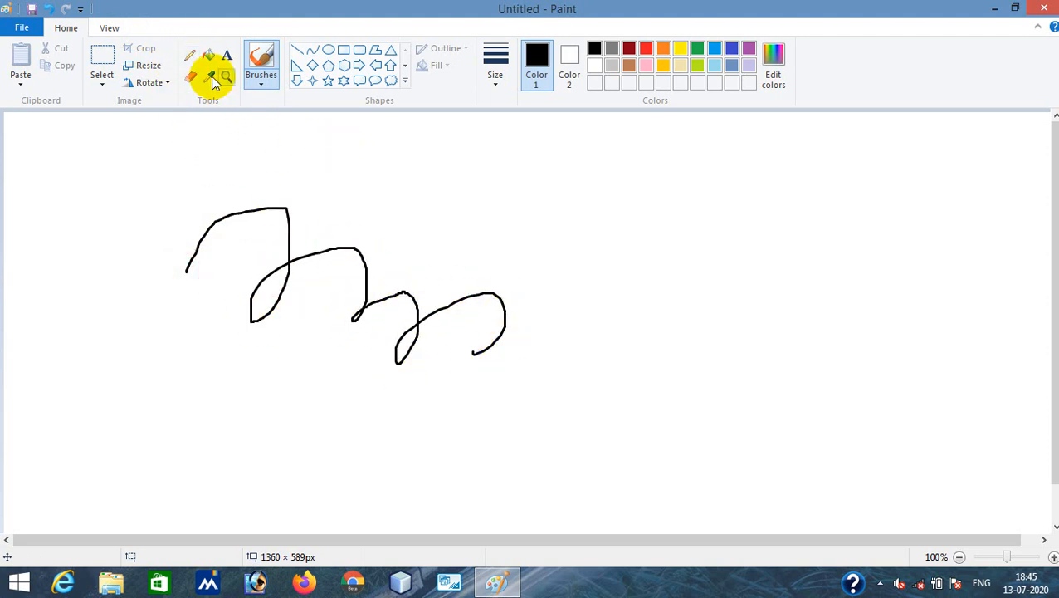
{"action": "left_click", "coordinate": [189, 55]}
{"action": "mouse_move", "coordinate": [471, 221]}
{"action": "left_mouse_down"}
{"action": "mouse_move", "coordinate": [591, 227]}
{"action": "mouse_move", "coordinate": [693, 255]}
{"action": "mouse_move", "coordinate": [640, 298]}
{"action": "mouse_move", "coordinate": [686, 320]}
{"action": "left_mouse_up"}
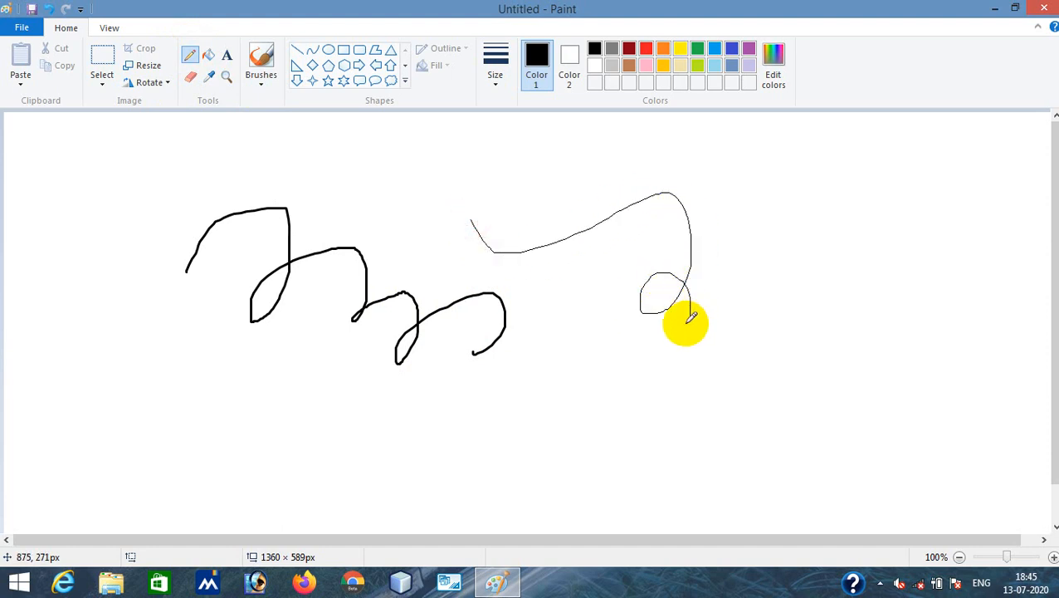
- Undo both looping black strokes and draw a thin mountain-like peak on the blank canvas with the Pencil
{"action": "key", "text": "ctrl+z"}
{"action": "key", "text": "ctrl+z"}
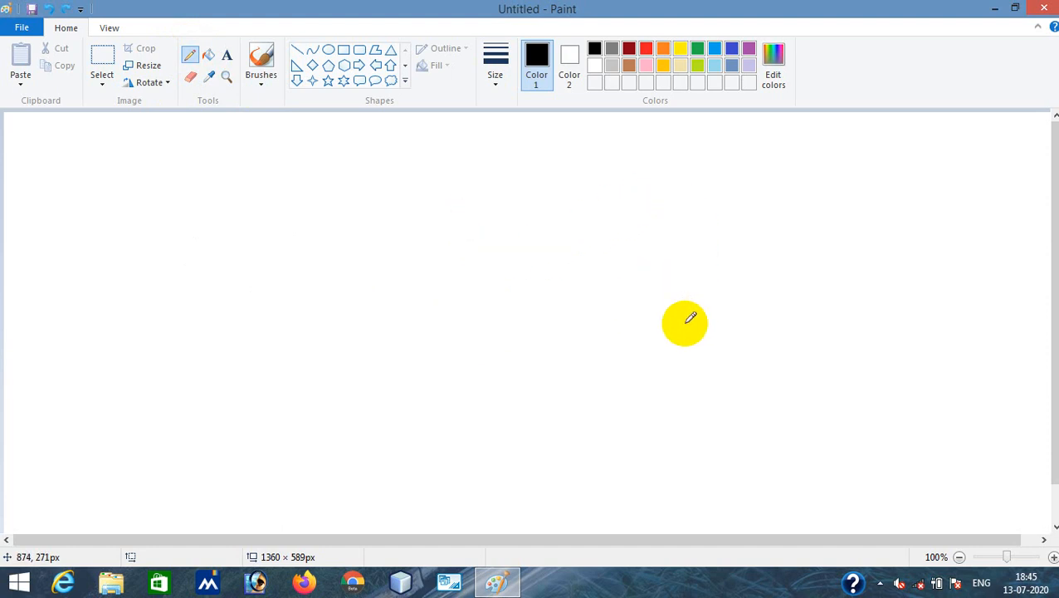
{"action": "left_click", "coordinate": [190, 61]}
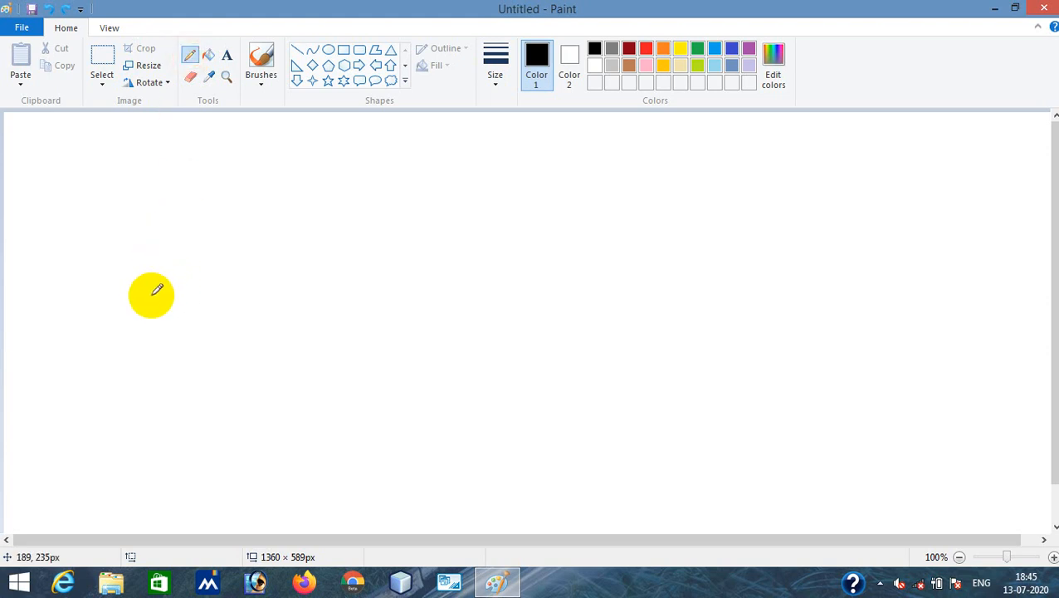
{"action": "mouse_move", "coordinate": [148, 311]}
{"action": "left_mouse_down"}
{"action": "mouse_move", "coordinate": [251, 204]}
{"action": "mouse_move", "coordinate": [332, 315]}
{"action": "left_mouse_up"}
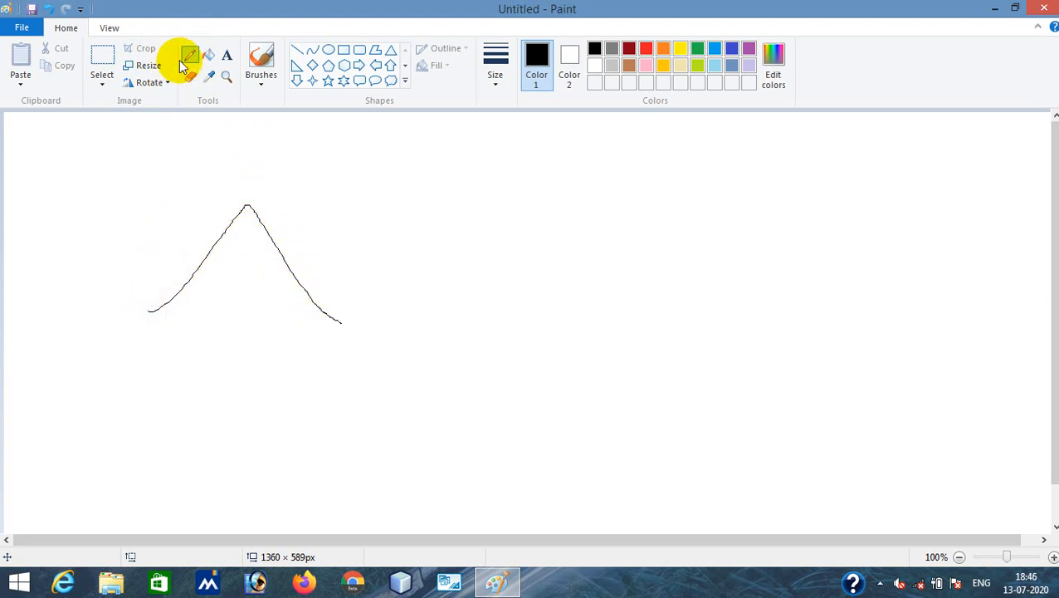
- Choose a thicker Pencil line, draw two black peaks beside the thin one, and retrace the thin peak
{"action": "left_click", "coordinate": [491, 83]}
{"action": "left_click", "coordinate": [514, 208]}
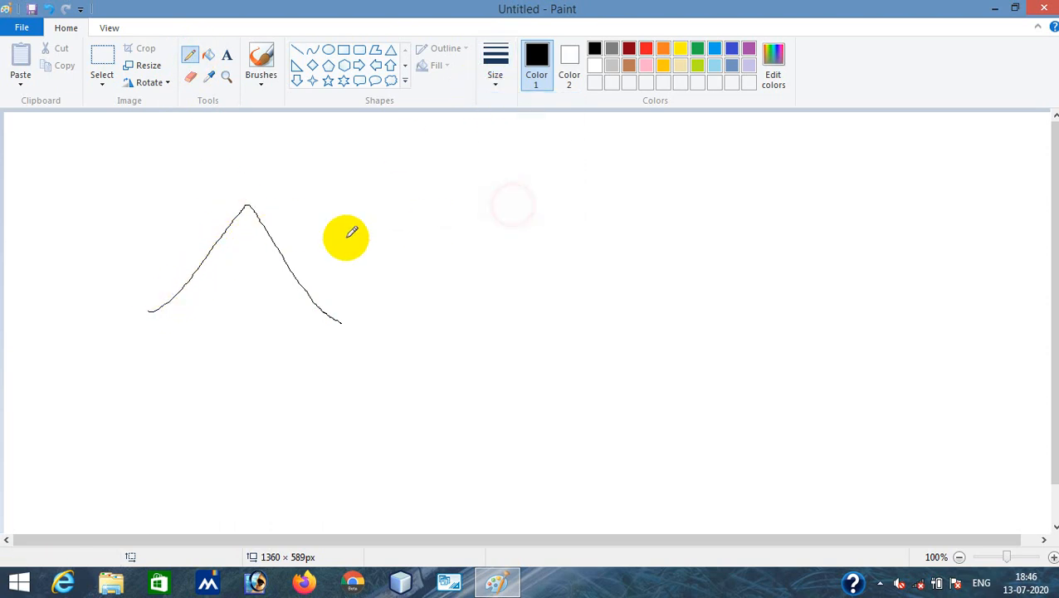
{"action": "mouse_move", "coordinate": [415, 181]}
{"action": "left_mouse_down"}
{"action": "mouse_move", "coordinate": [508, 324]}
{"action": "mouse_move", "coordinate": [545, 347]}
{"action": "left_mouse_up"}
{"action": "mouse_move", "coordinate": [498, 318]}
{"action": "left_mouse_down"}
{"action": "mouse_move", "coordinate": [558, 254]}
{"action": "mouse_move", "coordinate": [656, 214]}
{"action": "mouse_move", "coordinate": [800, 359]}
{"action": "left_mouse_up"}
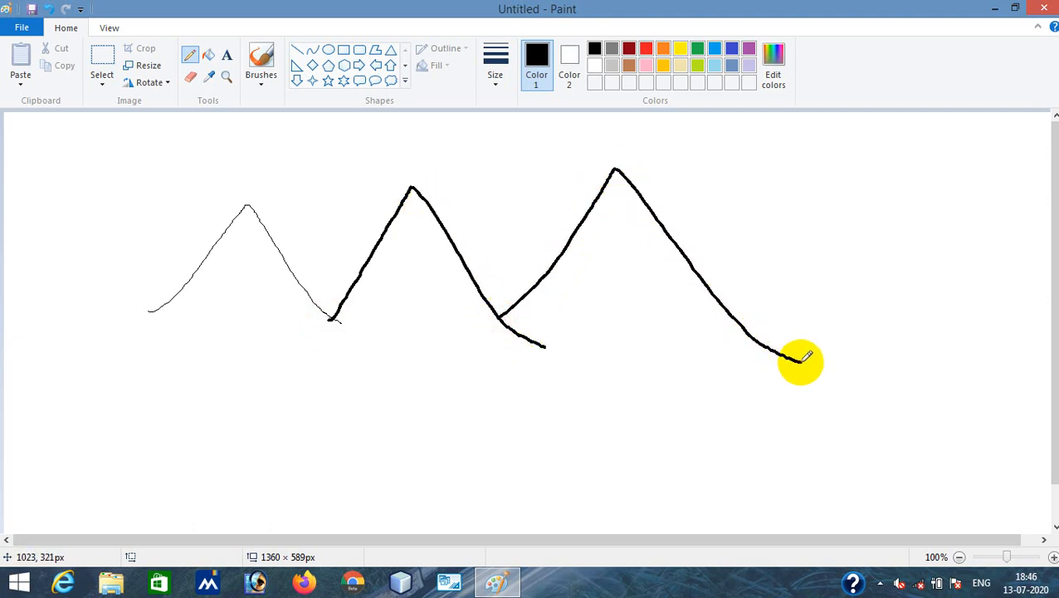
{"action": "mouse_move", "coordinate": [147, 317]}
{"action": "left_mouse_down"}
{"action": "mouse_move", "coordinate": [185, 305]}
{"action": "mouse_move", "coordinate": [231, 265]}
{"action": "mouse_move", "coordinate": [246, 204]}
{"action": "mouse_move", "coordinate": [297, 303]}
{"action": "mouse_move", "coordinate": [323, 328]}
{"action": "left_mouse_up"}
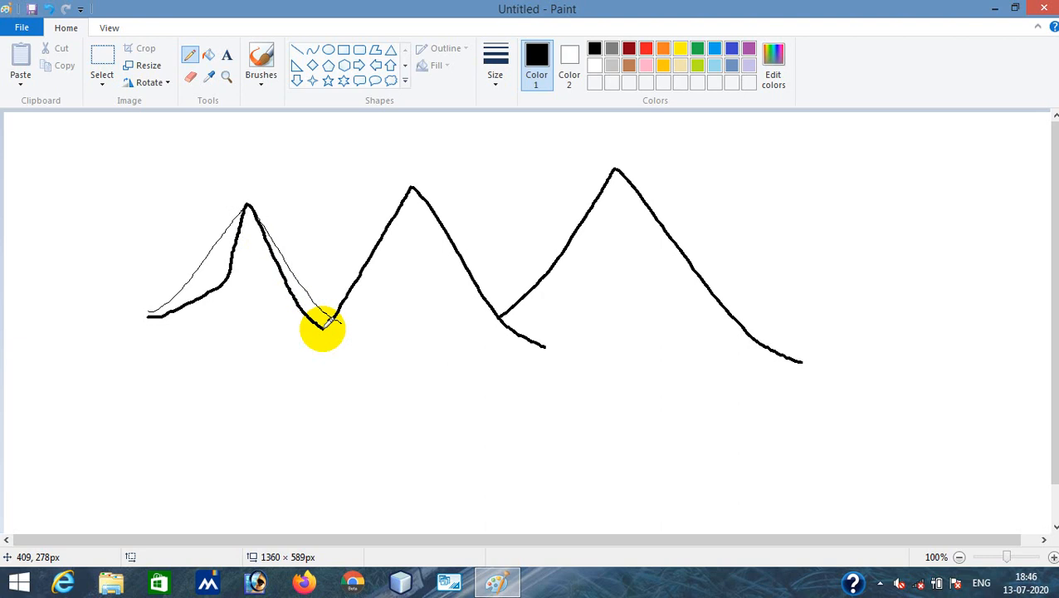
- Erase parts of the first peak's left slope and sample the white canvas as Color 1 with the Color picker
{"action": "left_click", "coordinate": [190, 76]}
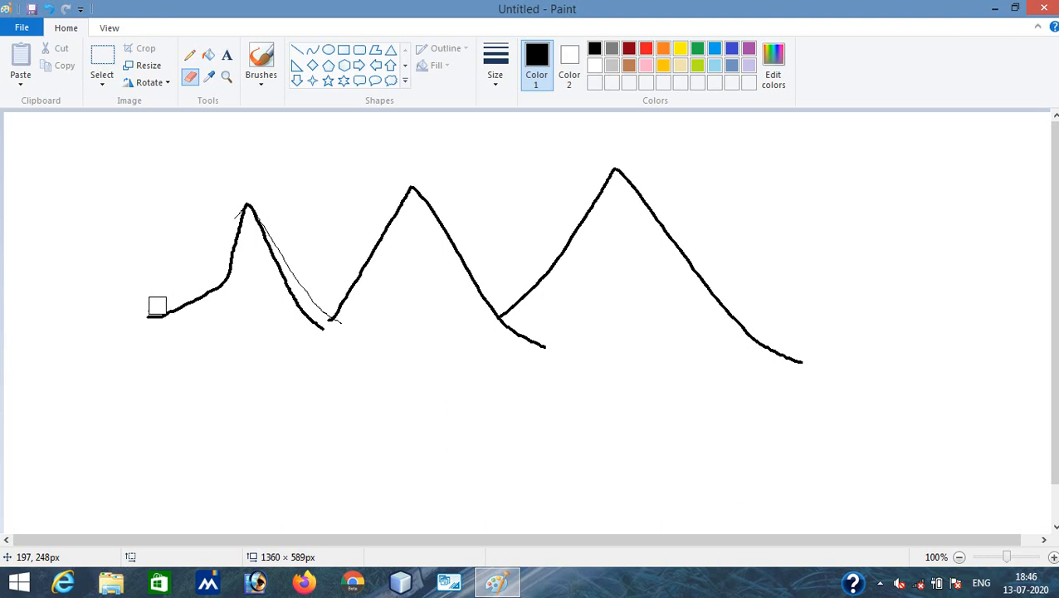
{"action": "left_click", "coordinate": [190, 71]}
{"action": "left_click", "coordinate": [208, 81]}
{"action": "left_click", "coordinate": [197, 254]}
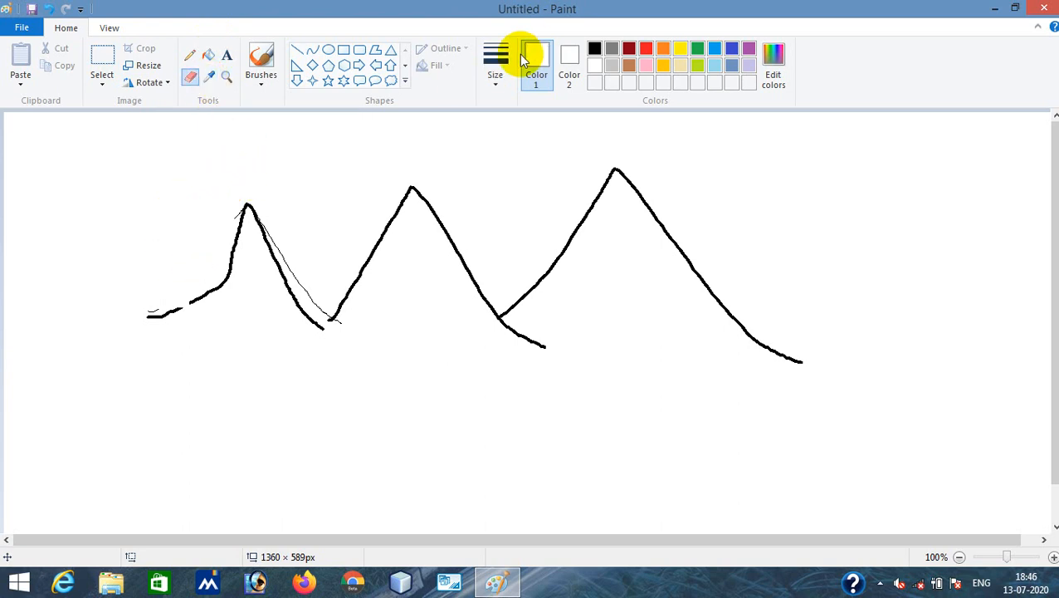
- Set Color 1 to black and to red, and replace it with the canvas white using the Color picker
{"action": "left_click", "coordinate": [595, 47]}
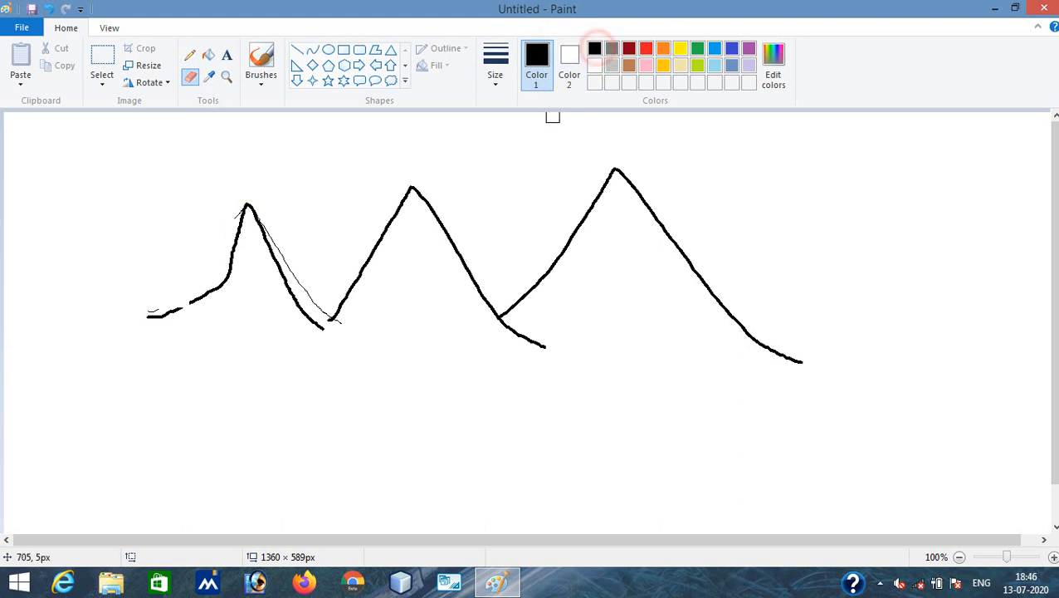
{"action": "left_click", "coordinate": [646, 47]}
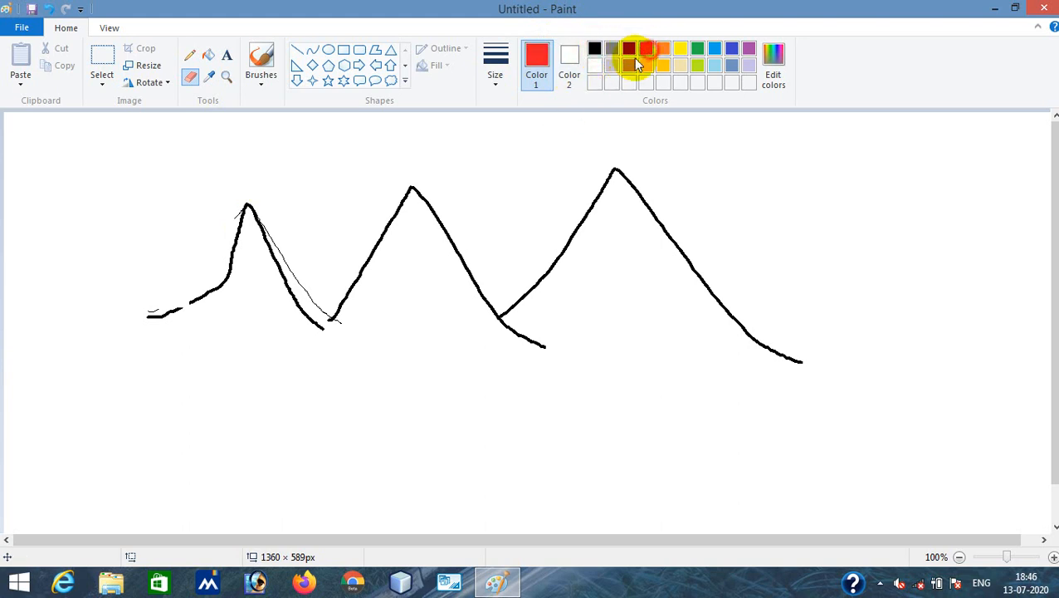
{"action": "left_click", "coordinate": [209, 76]}
{"action": "left_click", "coordinate": [368, 208]}
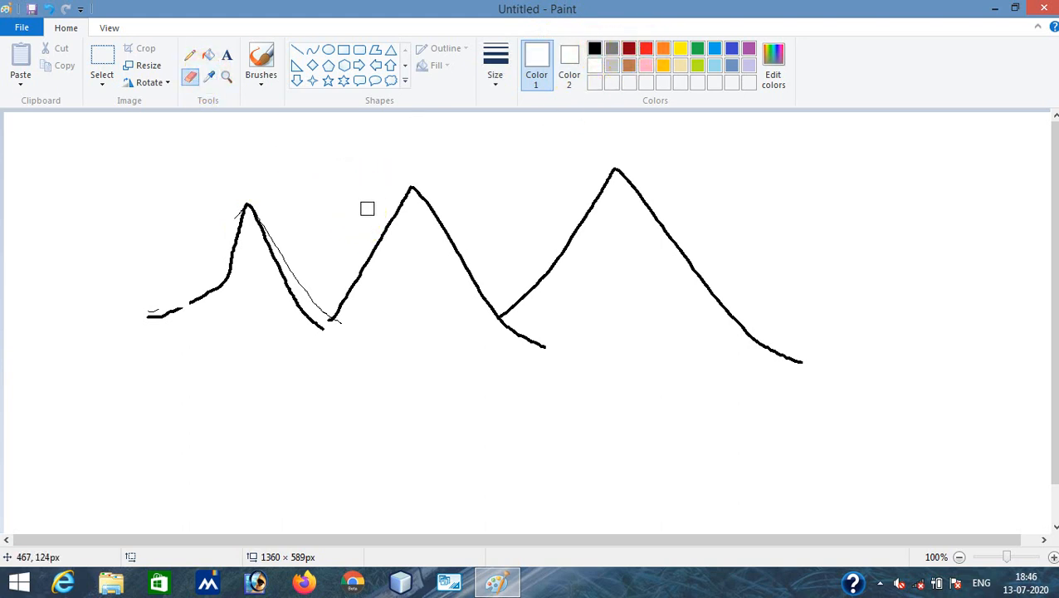
- Try orange as Color 1 and sample the canvas white, and finally pick black from the second peak's line with the Color picker
{"action": "left_click", "coordinate": [534, 52]}
{"action": "left_click", "coordinate": [211, 77]}
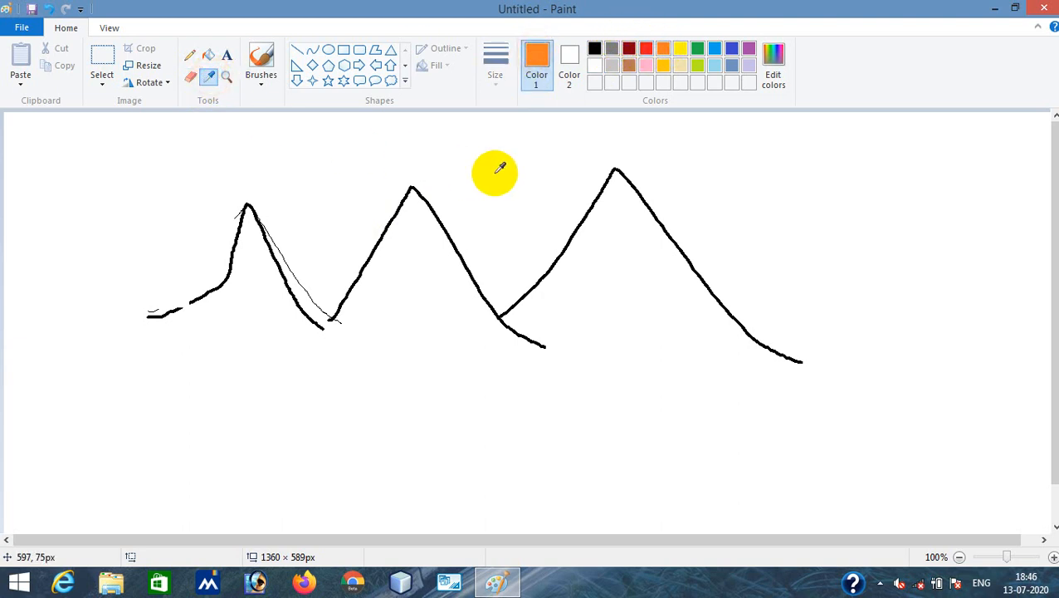
{"action": "left_click", "coordinate": [493, 172]}
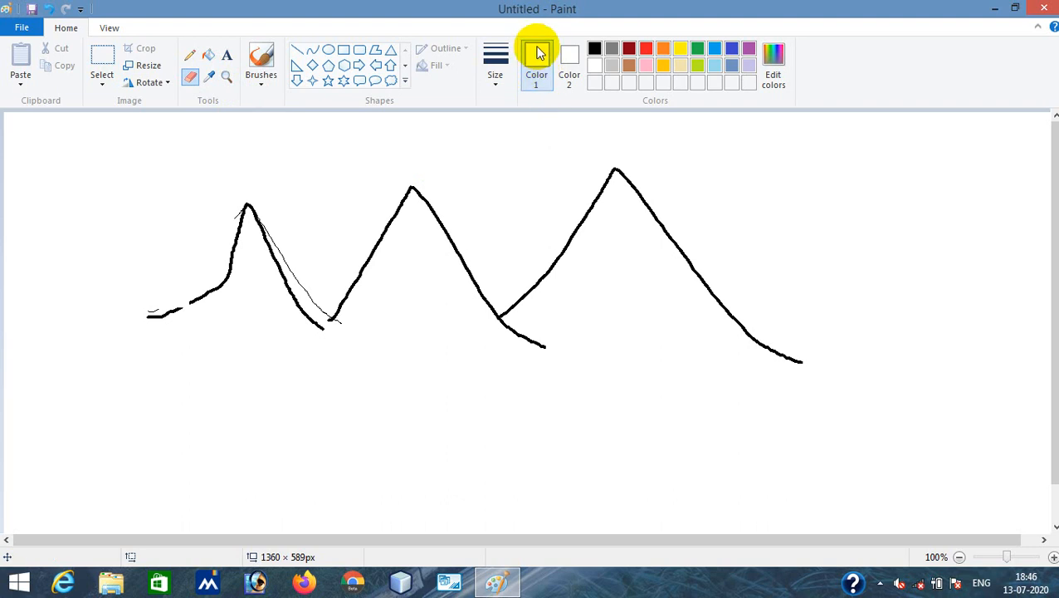
{"action": "left_click", "coordinate": [209, 80]}
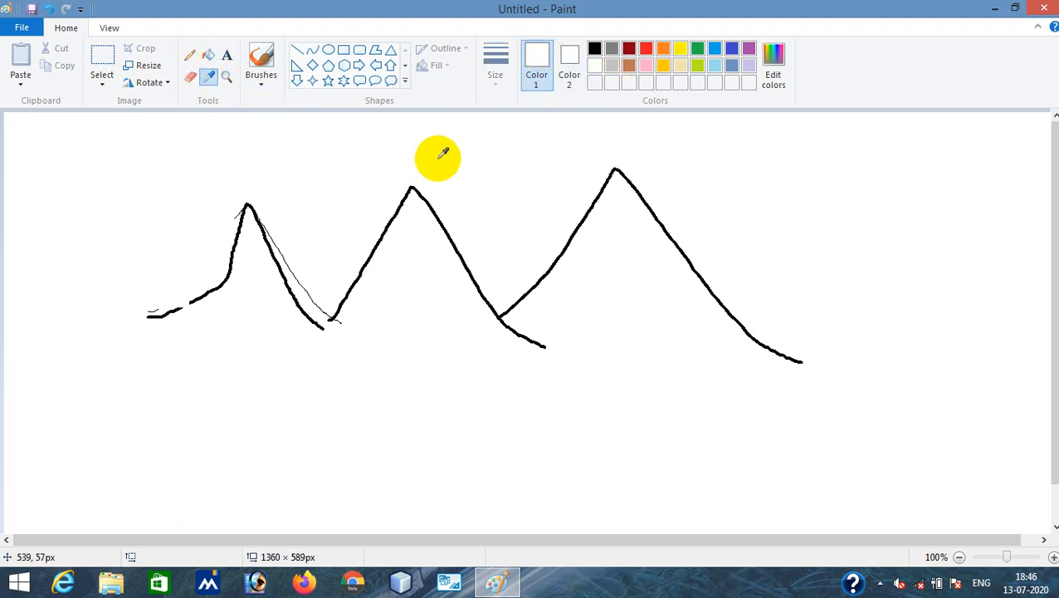
{"action": "left_click", "coordinate": [664, 52]}
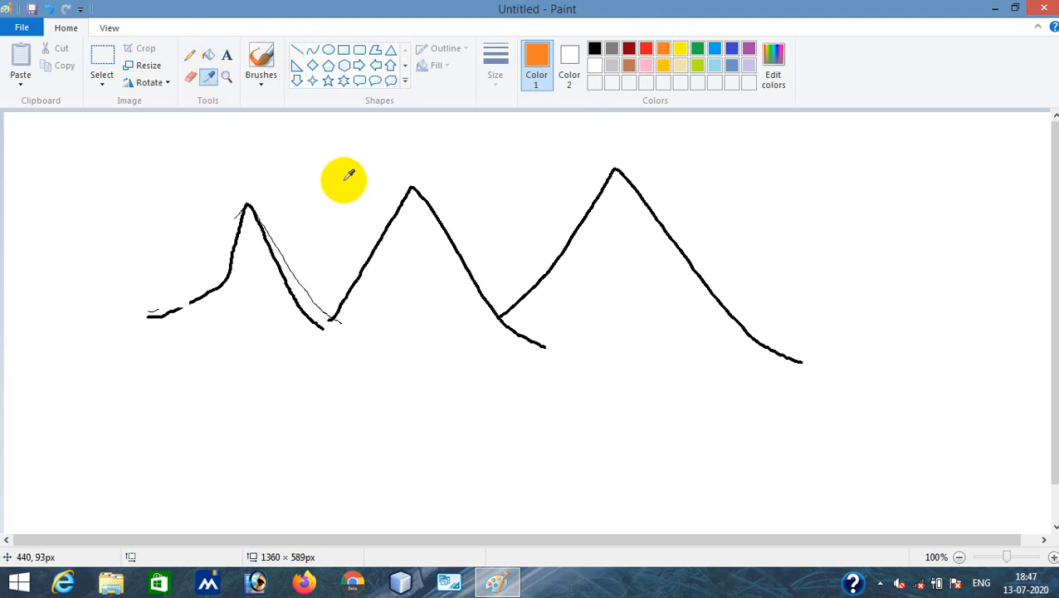
{"action": "left_click", "coordinate": [399, 204]}
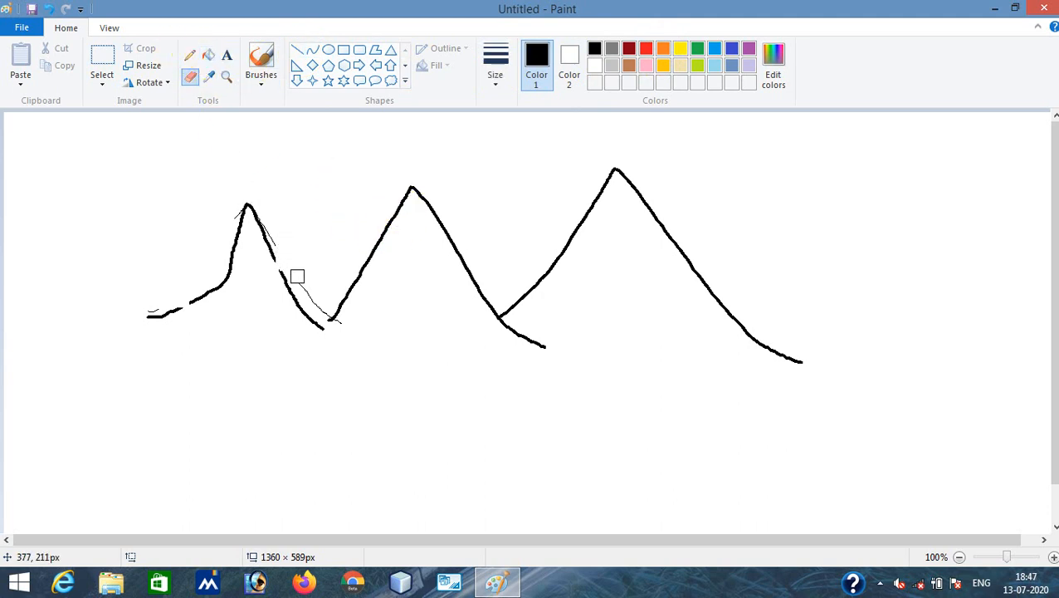
- Add a text box above the peaks with the Text tool and enter a first name in it
{"action": "left_click", "coordinate": [209, 56]}
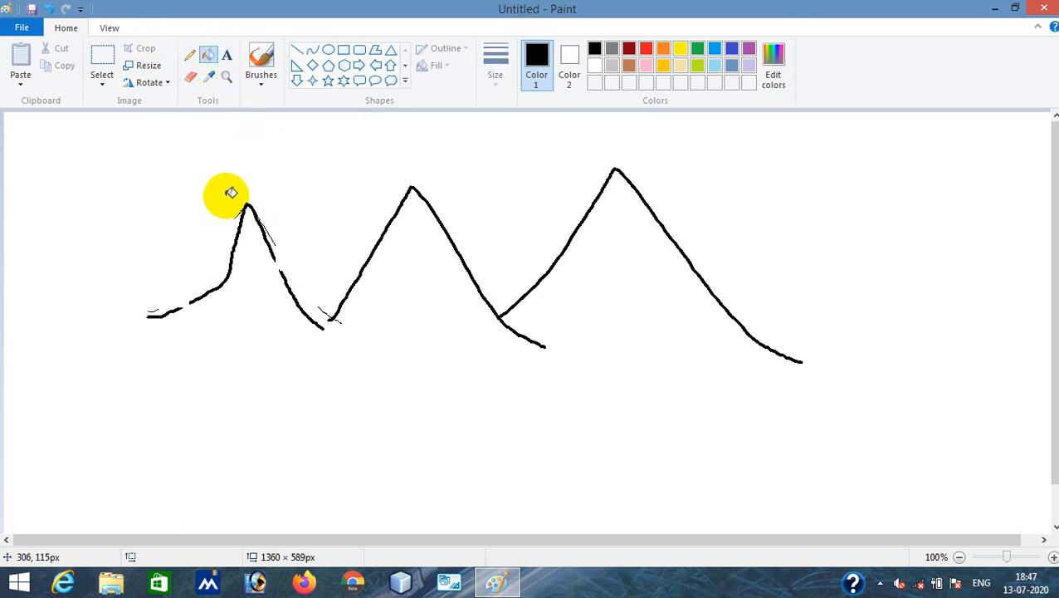
{"action": "left_click", "coordinate": [225, 55]}
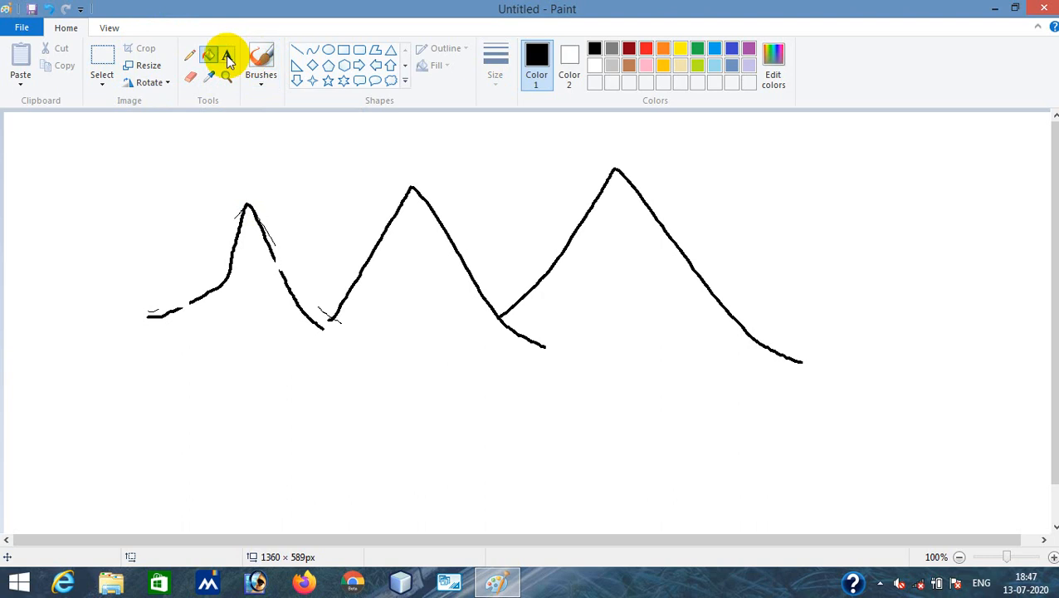
{"action": "left_click", "coordinate": [260, 156]}
{"action": "type", "text": "r"}
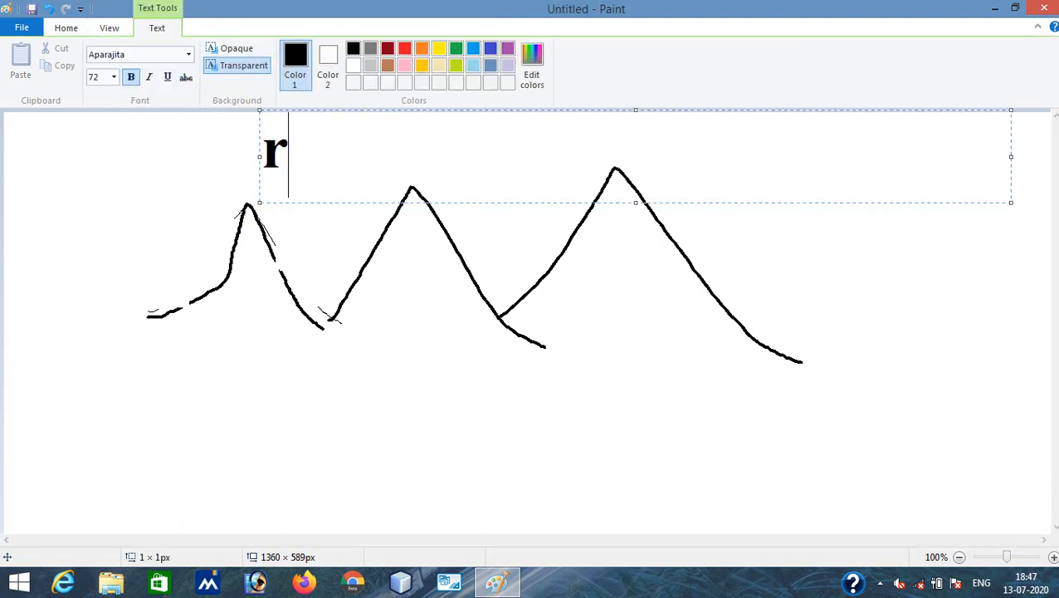
{"action": "type", "text": "ishu"}
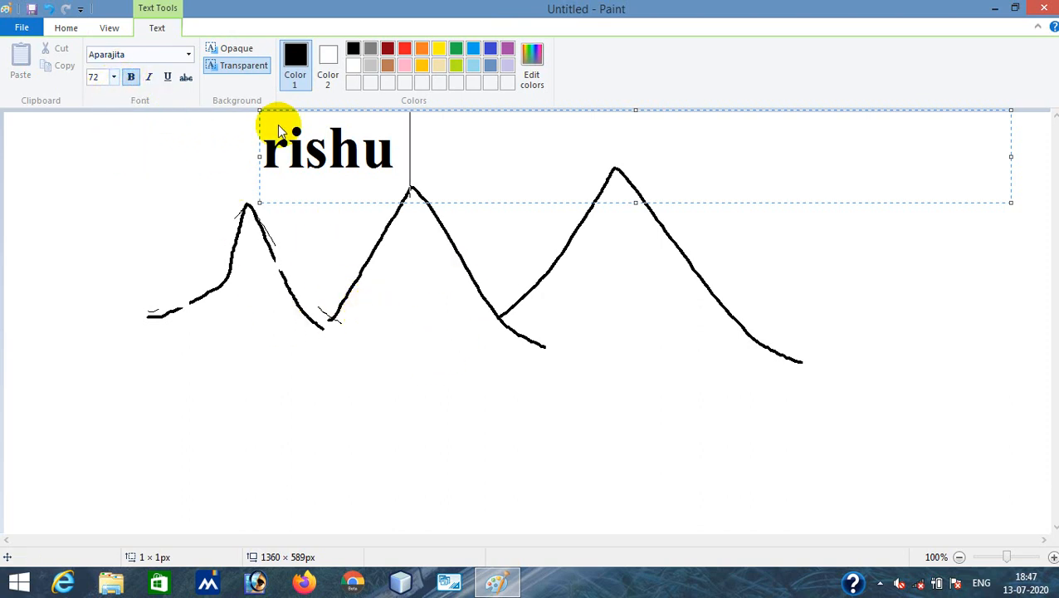
- Format the name as 26-point italic without bold and place it on the canvas
{"action": "left_click", "coordinate": [114, 81]}
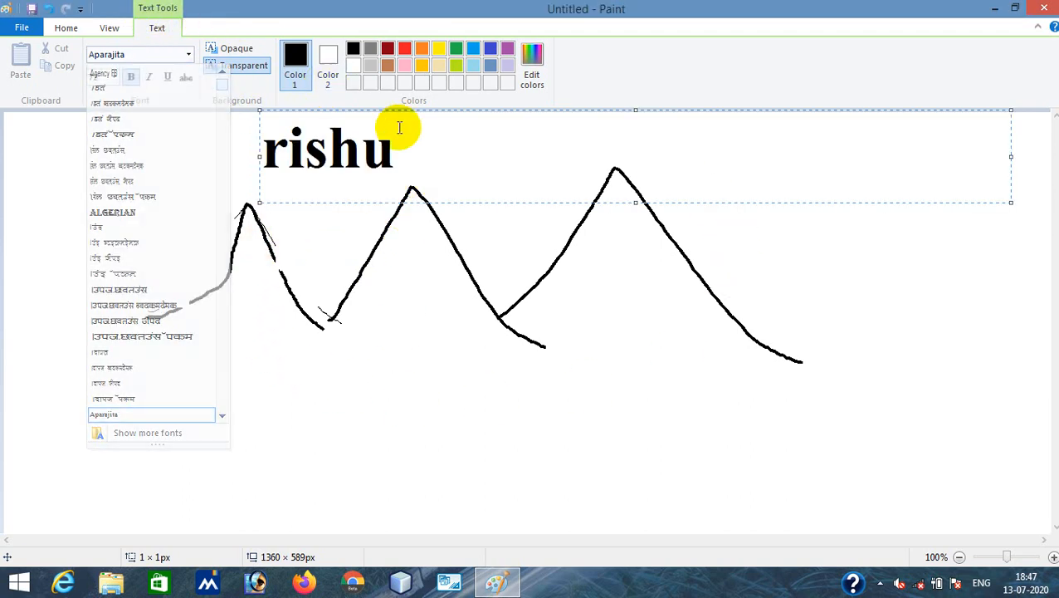
{"action": "left_click_drag", "start_coordinate": [414, 161], "coordinate": [251, 160]}
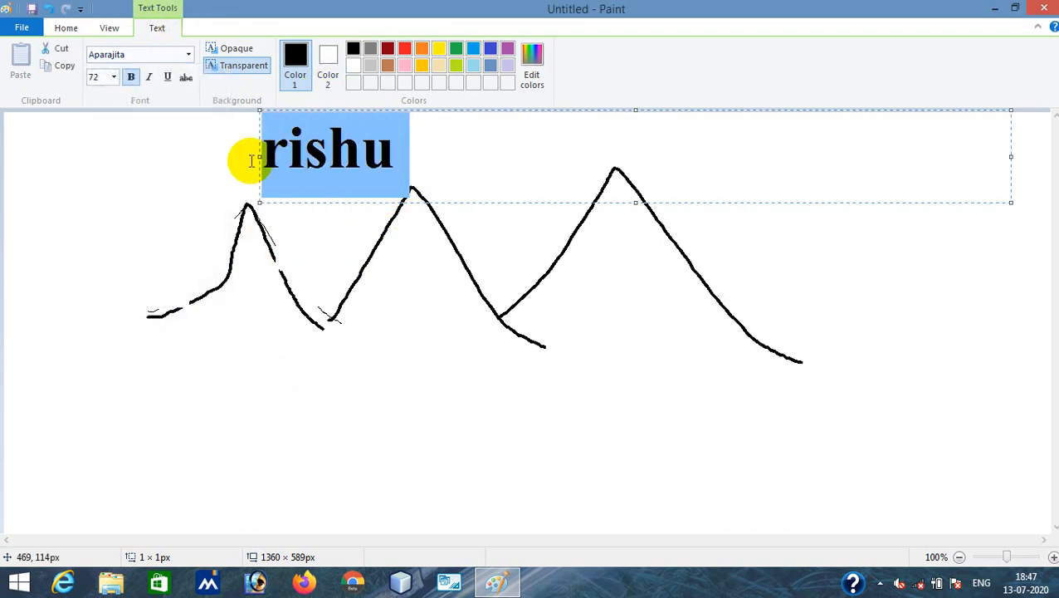
{"action": "left_click", "coordinate": [114, 78]}
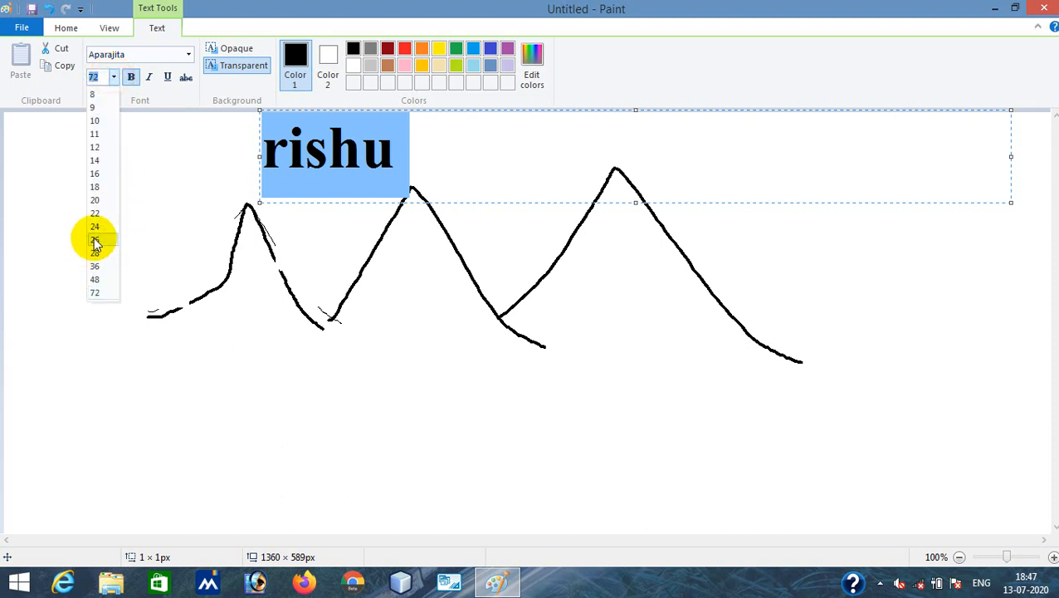
{"action": "left_click", "coordinate": [95, 242]}
{"action": "left_click", "coordinate": [130, 77]}
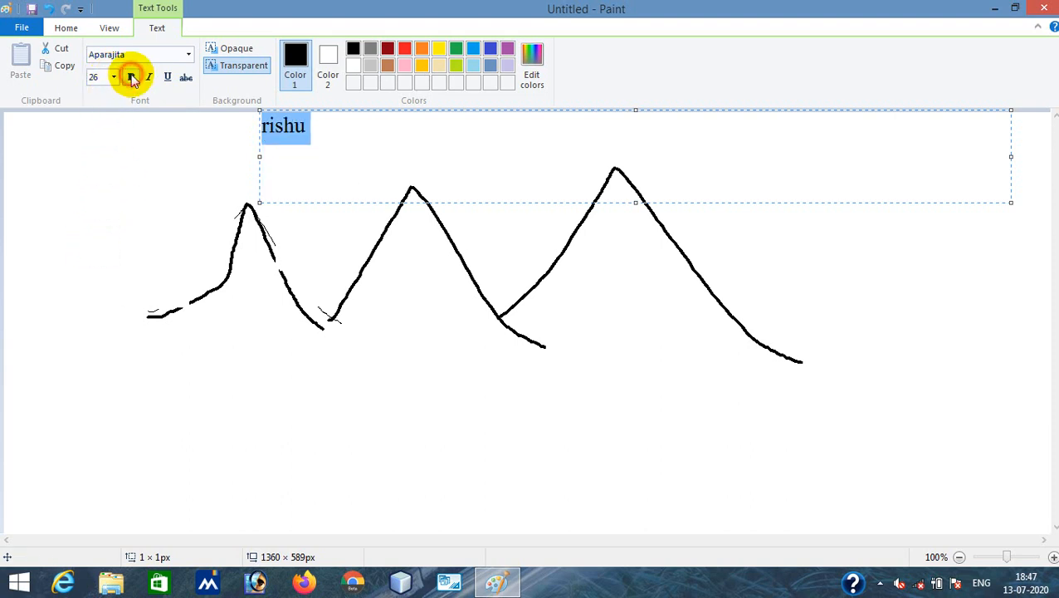
{"action": "left_click", "coordinate": [149, 77]}
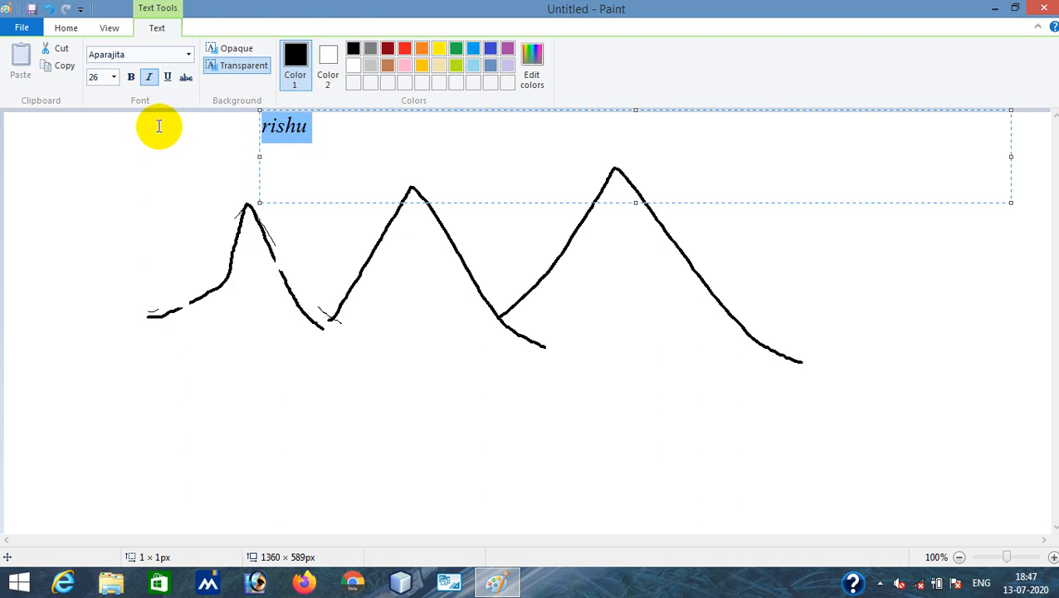
{"action": "left_click", "coordinate": [159, 213]}
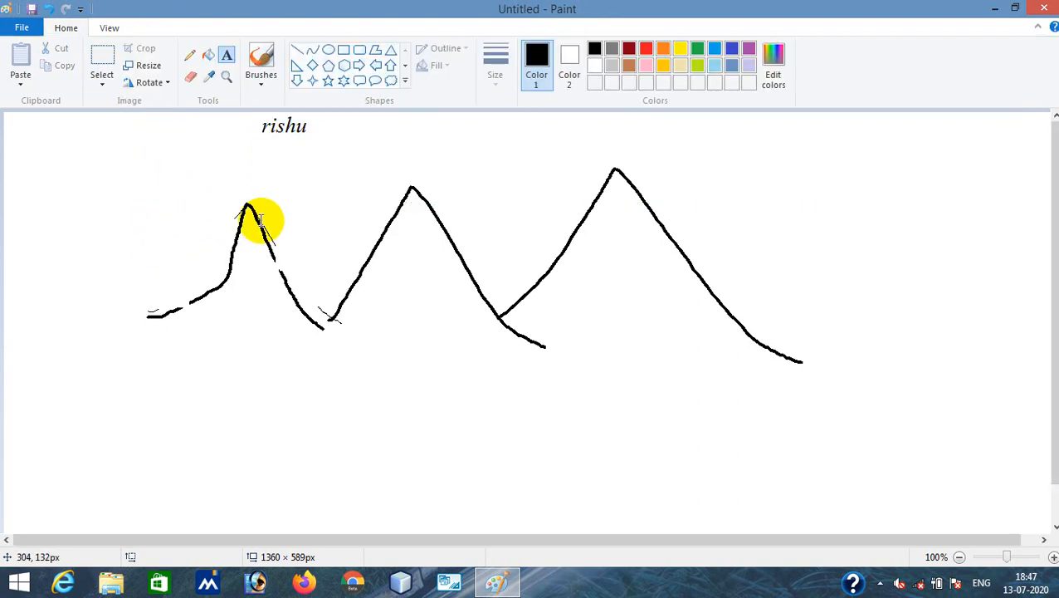
{"action": "left_click", "coordinate": [135, 170]}
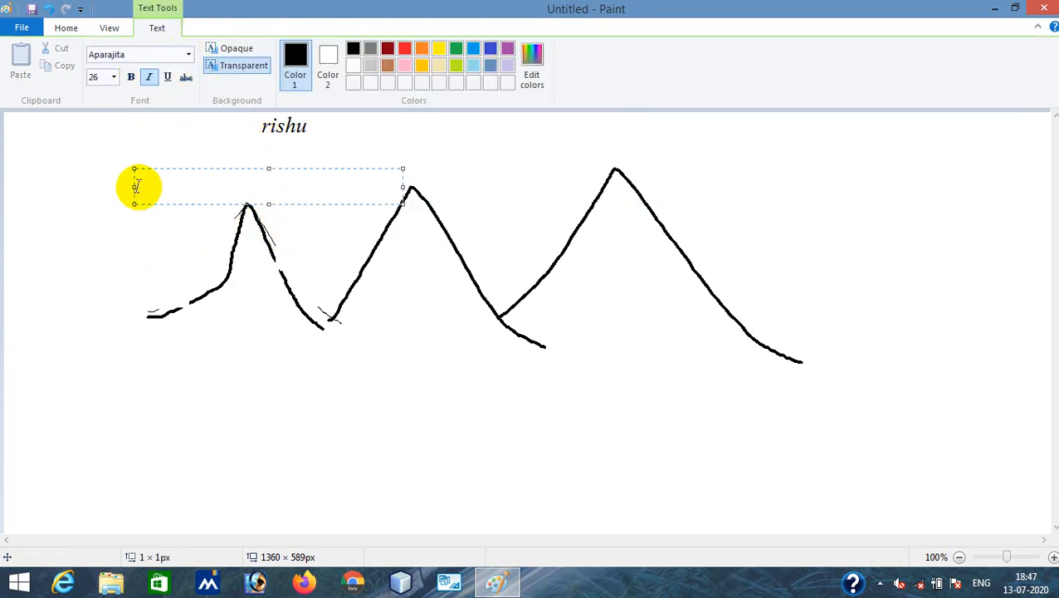
{"action": "left_click", "coordinate": [107, 190]}
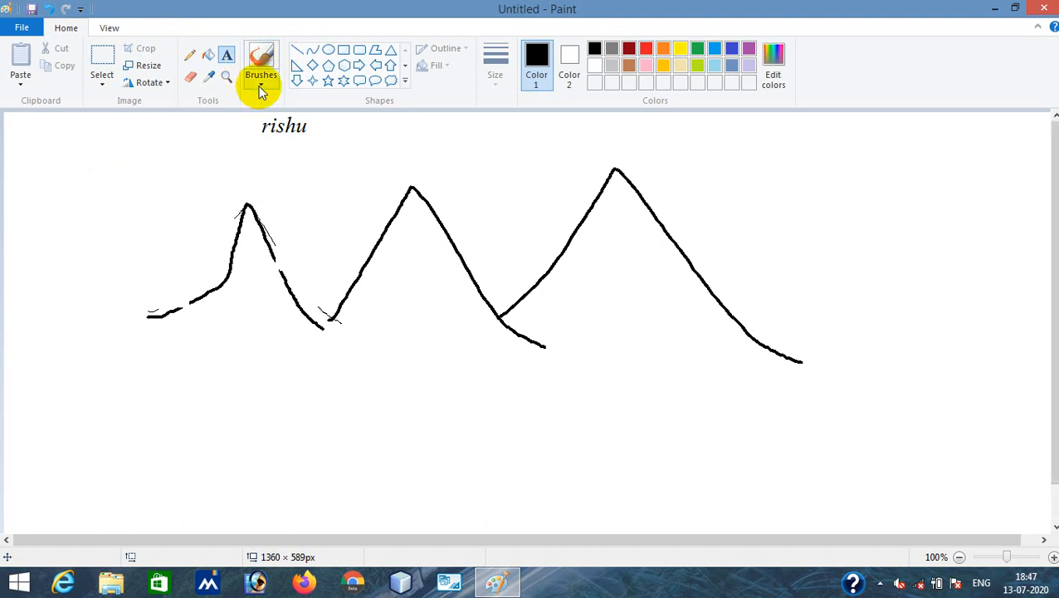
- Magnify the area between the second and third peaks to 600% with the Magnifier
{"action": "left_click", "coordinate": [226, 76]}
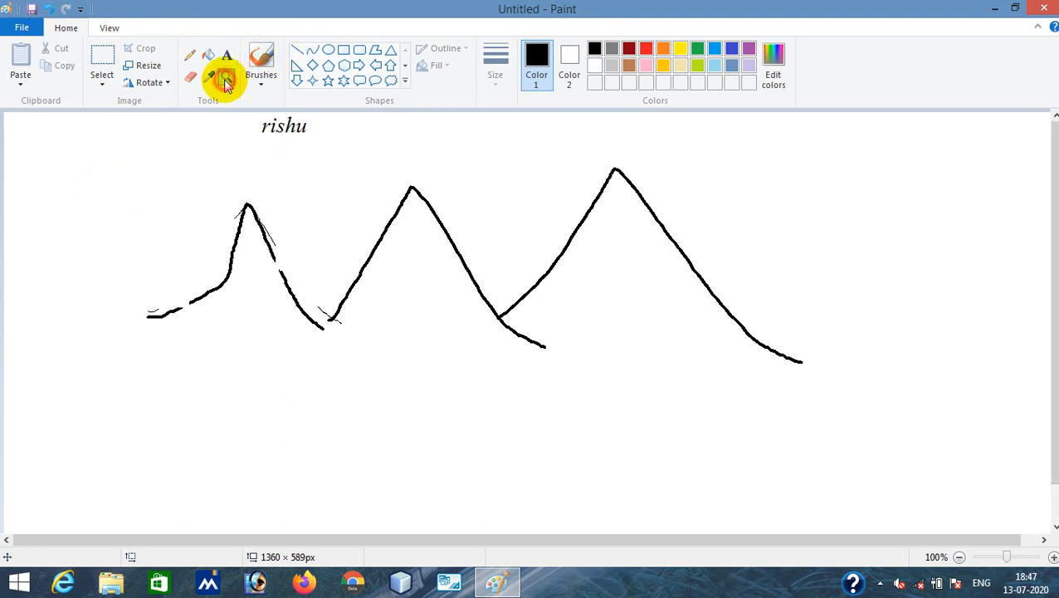
{"action": "left_click", "coordinate": [457, 265]}
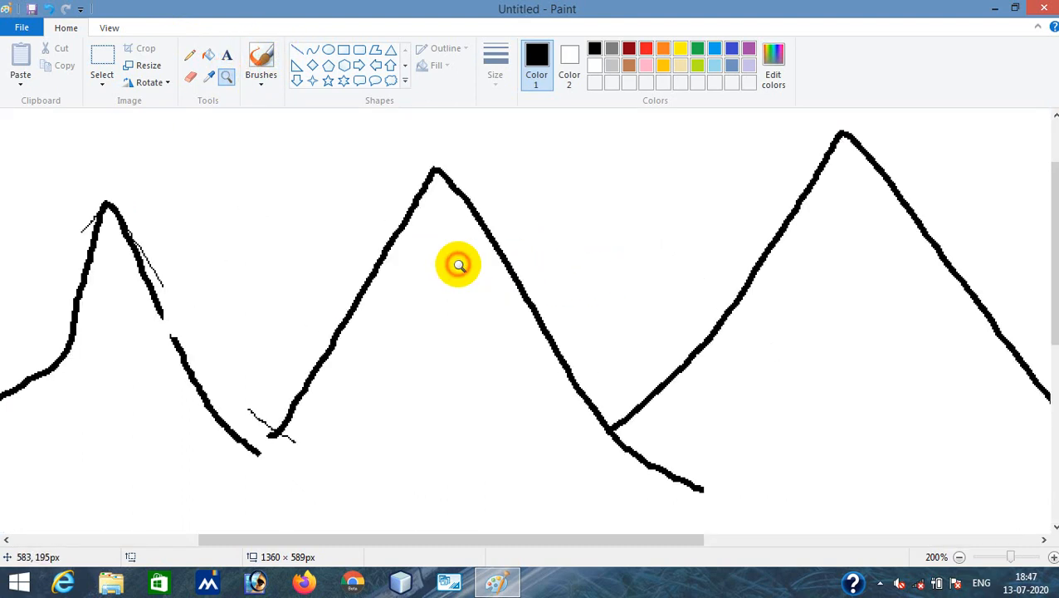
{"action": "left_click", "coordinate": [459, 265]}
{"action": "left_click", "coordinate": [460, 265]}
{"action": "left_click", "coordinate": [459, 266]}
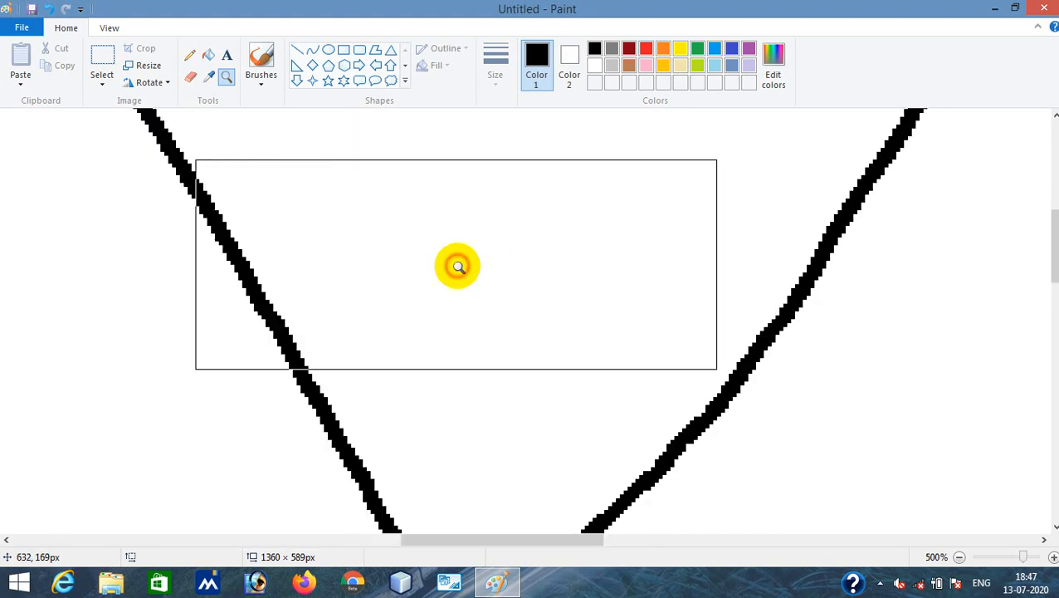
{"action": "left_click", "coordinate": [458, 267]}
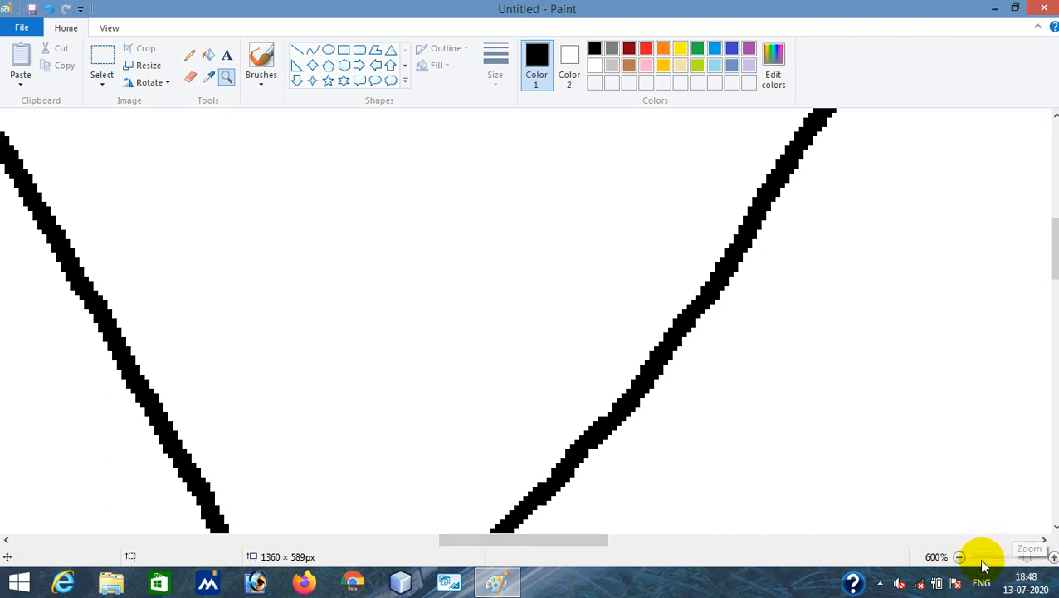
- Zoom out to 50%, return to 100%, and magnify the area around the first two peaks to 200%
{"action": "left_click", "coordinate": [961, 556]}
{"action": "left_click", "coordinate": [961, 556]}
{"action": "left_click", "coordinate": [960, 556]}
{"action": "left_click", "coordinate": [960, 557]}
{"action": "left_click", "coordinate": [960, 556]}
{"action": "left_click", "coordinate": [960, 556]}
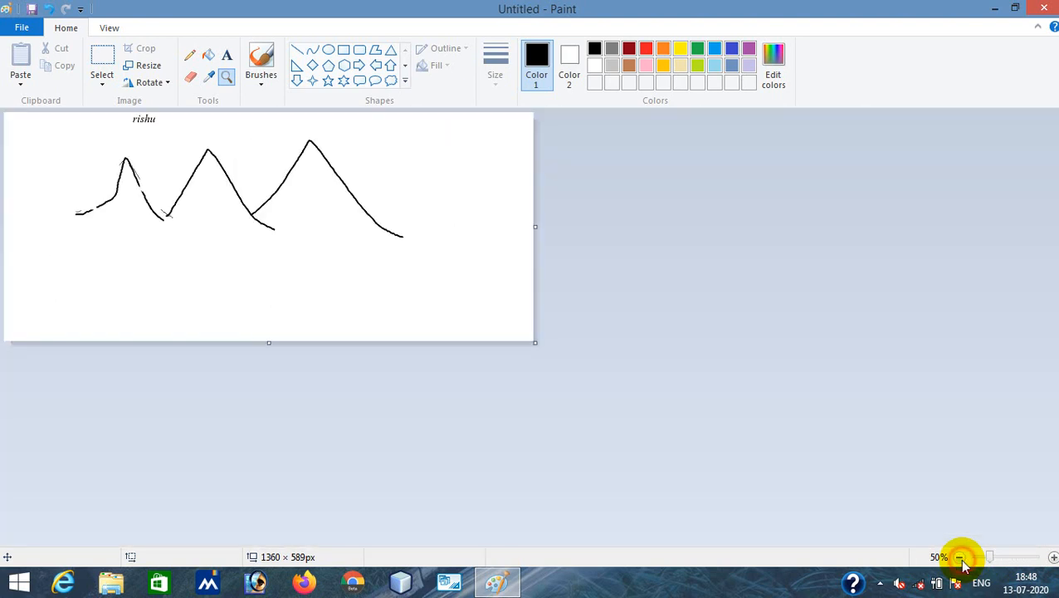
{"action": "left_click", "coordinate": [1052, 557]}
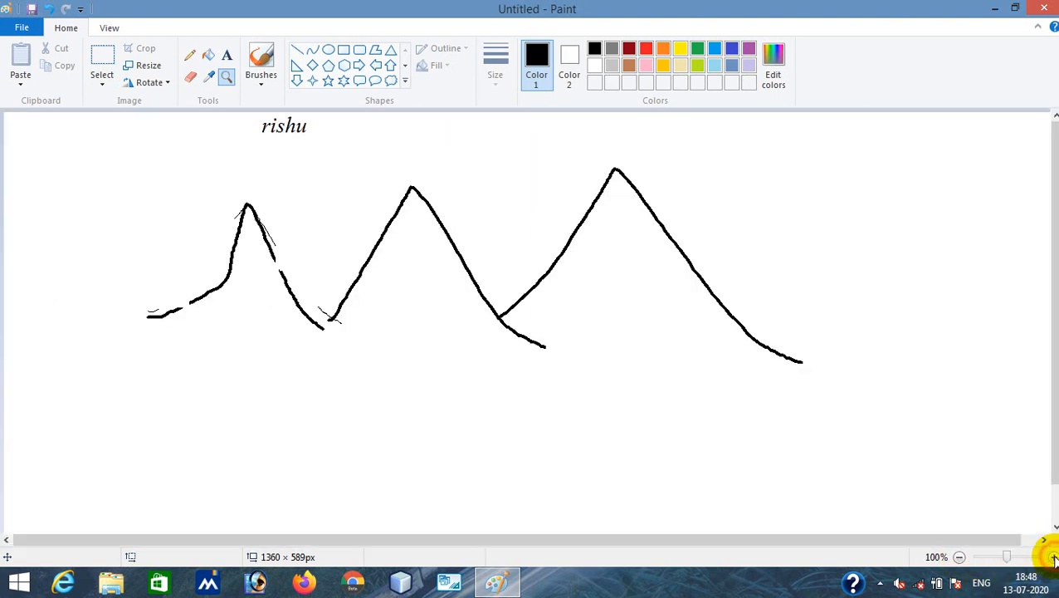
{"action": "left_click", "coordinate": [366, 249]}
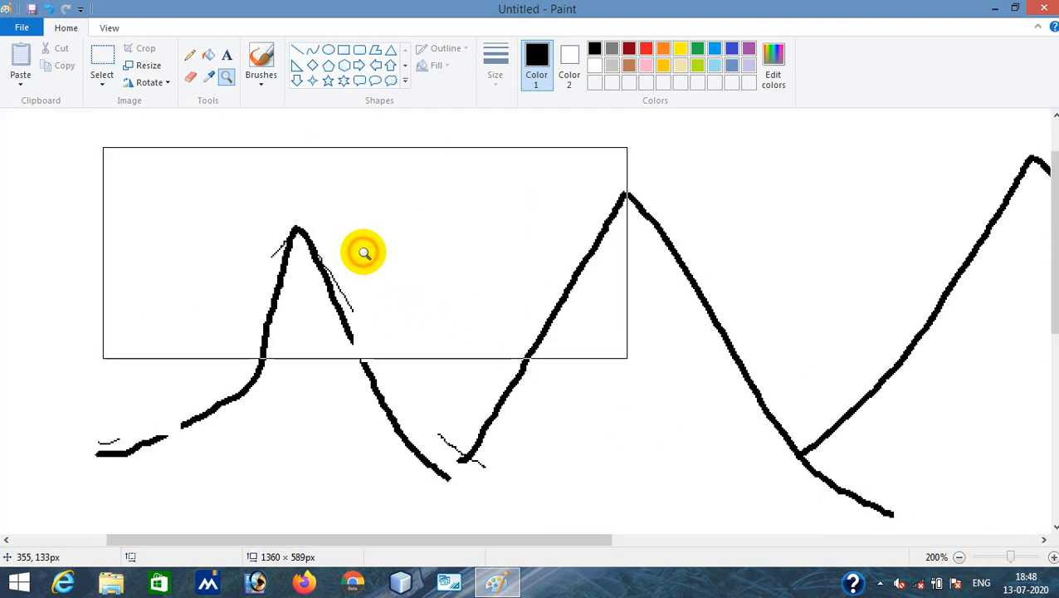
- Magnify the gap between the first two peaks to 600% and return the view to 100%
{"action": "left_click", "coordinate": [371, 321]}
{"action": "left_click", "coordinate": [368, 321]}
{"action": "left_click", "coordinate": [369, 322]}
{"action": "left_click", "coordinate": [369, 323]}
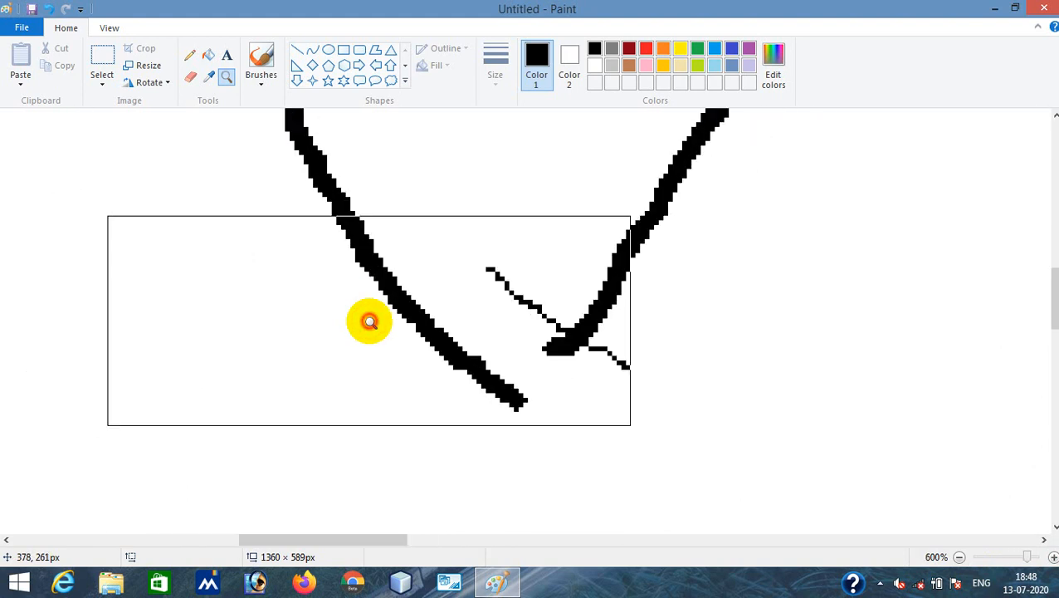
{"action": "left_click", "coordinate": [229, 79]}
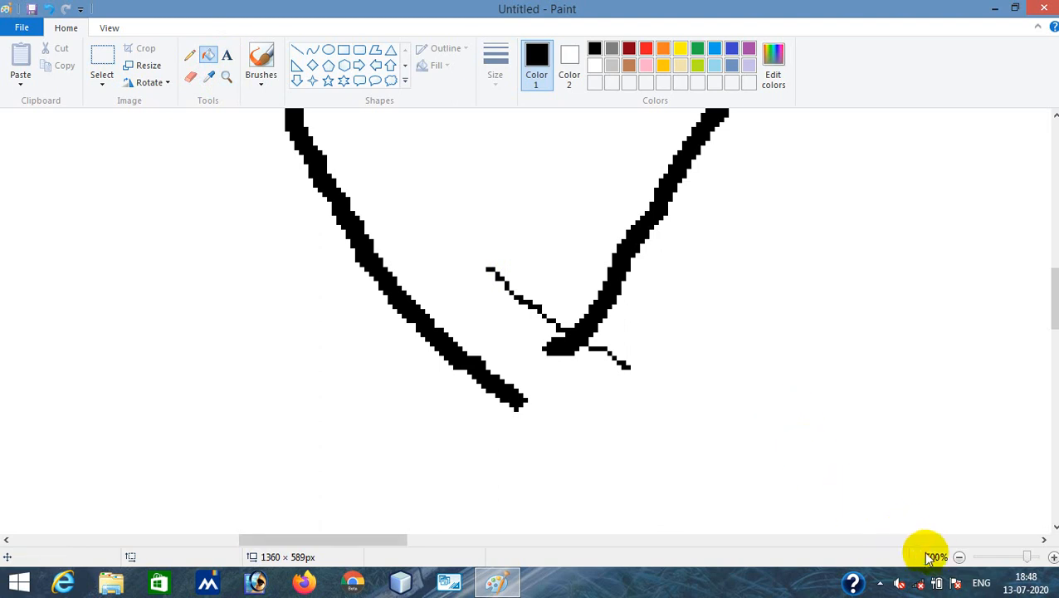
{"action": "left_click", "coordinate": [959, 556]}
{"action": "left_click", "coordinate": [959, 556]}
{"action": "left_click", "coordinate": [959, 556]}
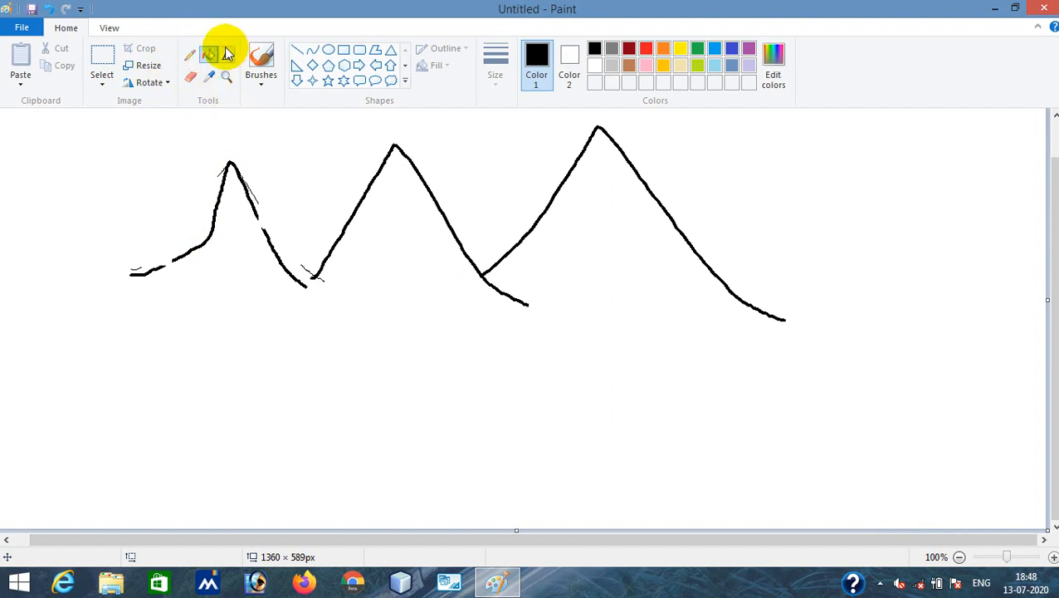
- Look through the available brush types and the full collection of shapes without choosing one
{"action": "left_click", "coordinate": [261, 85]}
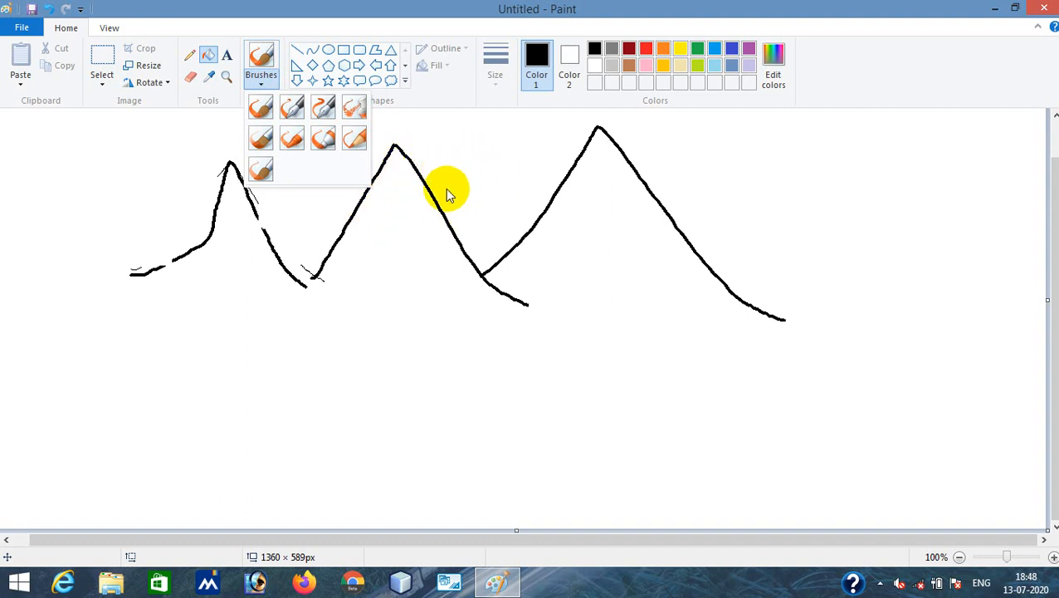
{"action": "left_click", "coordinate": [457, 269]}
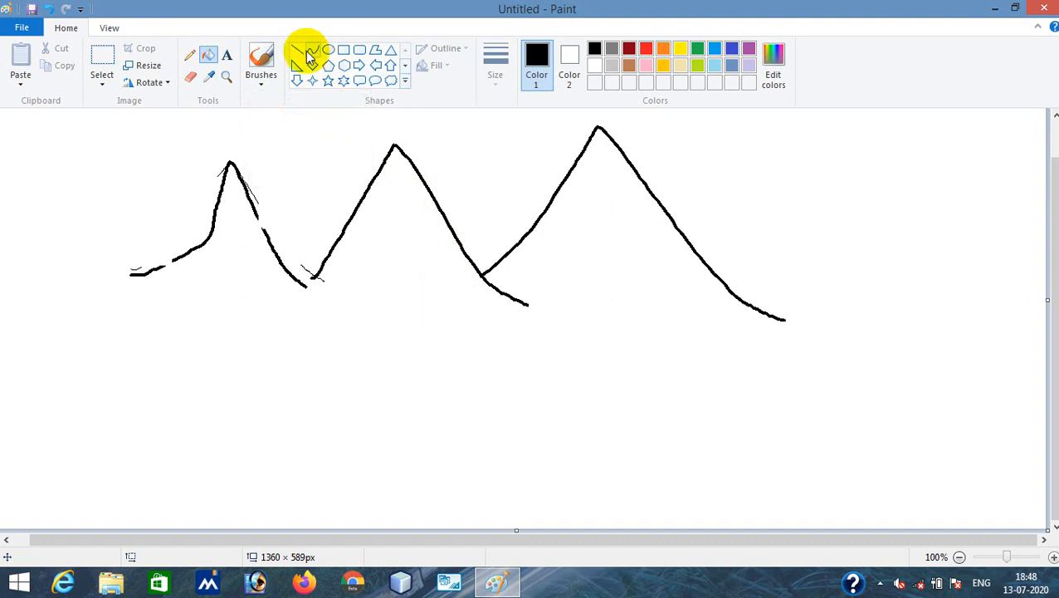
{"action": "left_click", "coordinate": [406, 82]}
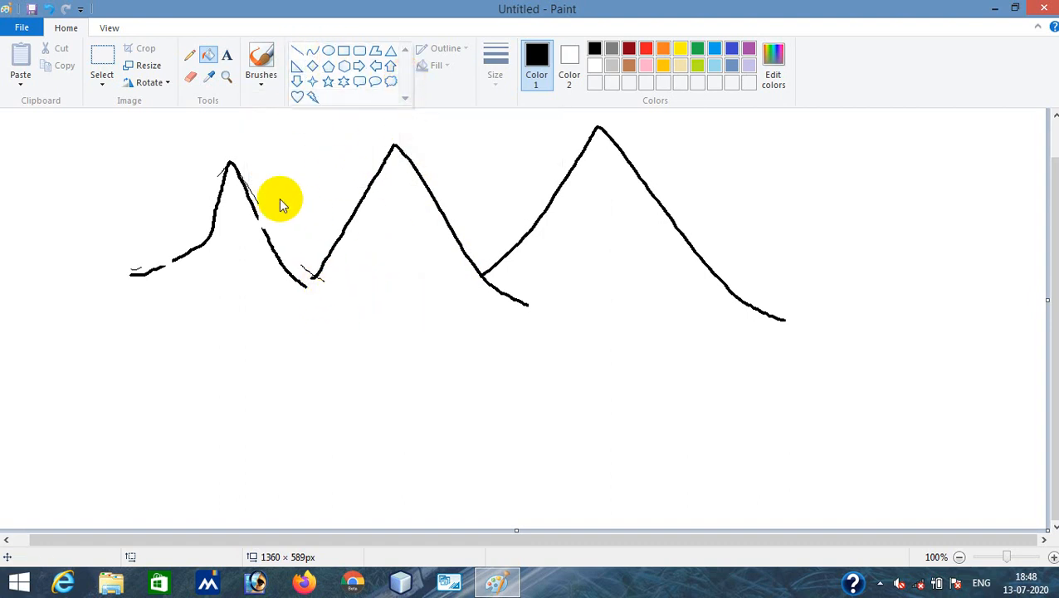
- Select the three peaks and the leftover tip of the third peak, and delete them from the canvas
{"action": "left_click", "coordinate": [101, 56]}
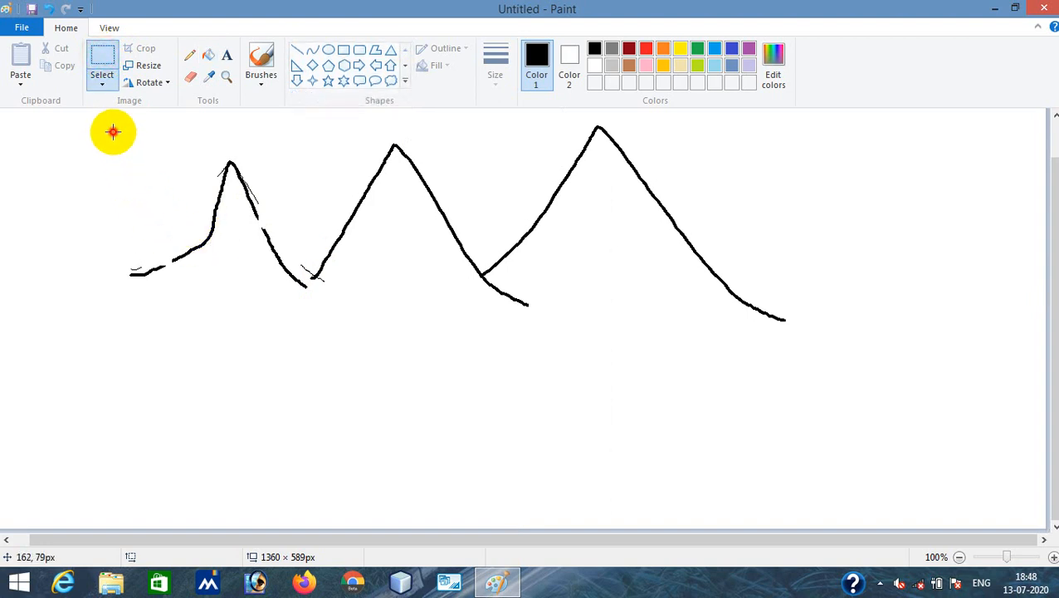
{"action": "mouse_move", "coordinate": [113, 131]}
{"action": "left_mouse_down"}
{"action": "mouse_move", "coordinate": [900, 513]}
{"action": "mouse_move", "coordinate": [884, 508]}
{"action": "left_mouse_up"}
{"action": "key", "text": "Delete"}
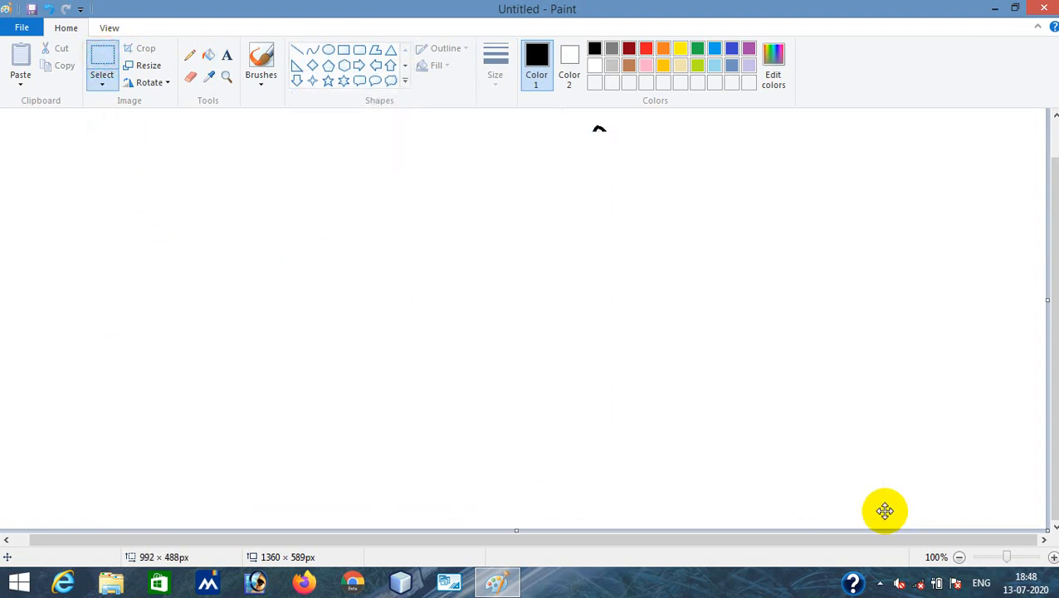
{"action": "left_click_drag", "start_coordinate": [562, 110], "coordinate": [656, 195]}
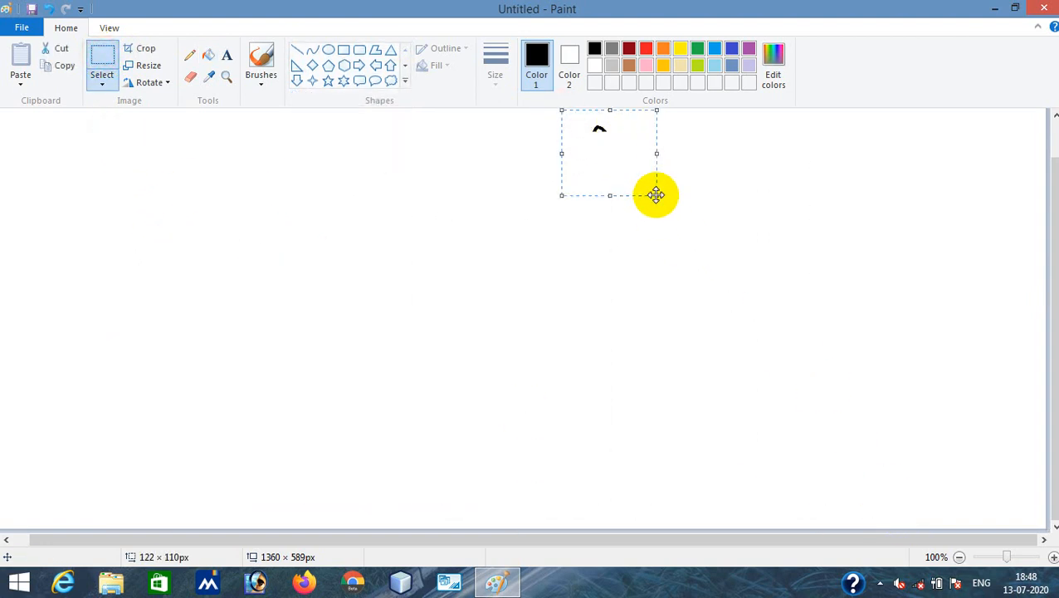
{"action": "key", "text": "Delete"}
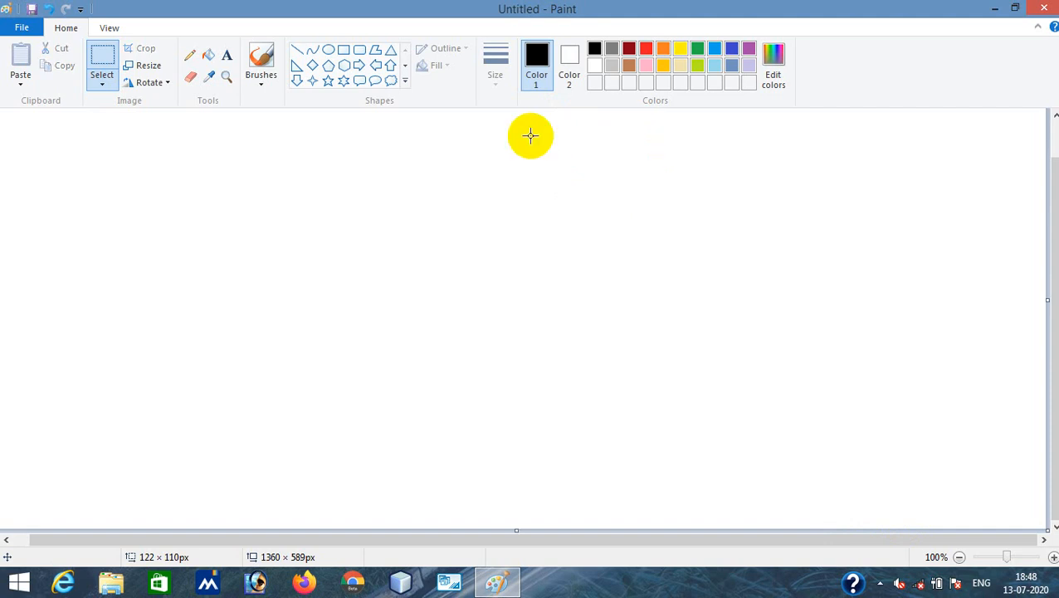
- Draw a large, nearly round black ellipse on the empty canvas with the Oval shape
{"action": "left_click", "coordinate": [329, 52]}
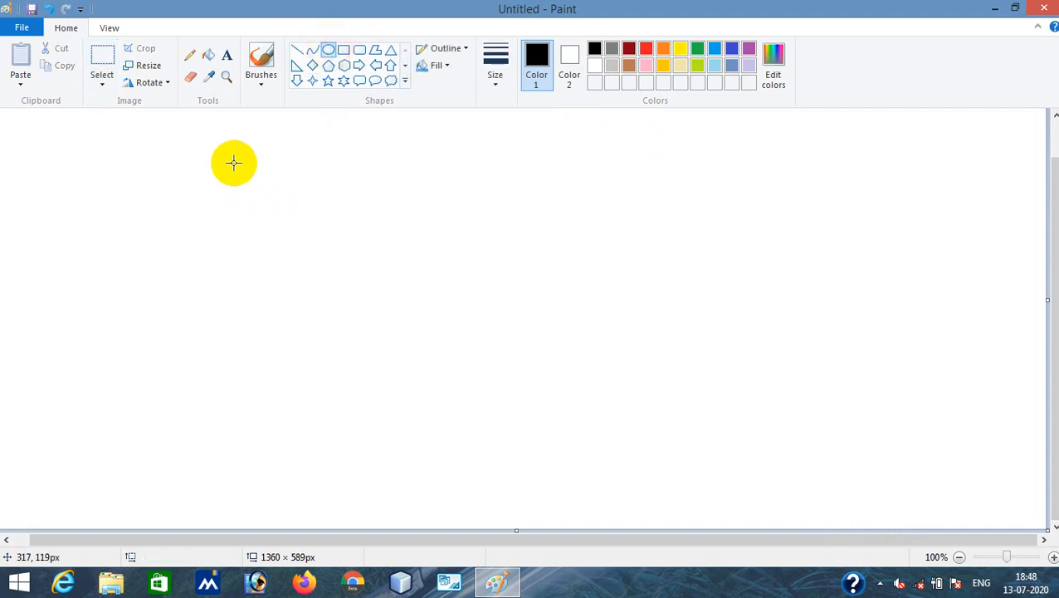
{"action": "mouse_move", "coordinate": [228, 148]}
{"action": "left_mouse_down"}
{"action": "mouse_move", "coordinate": [303, 246]}
{"action": "mouse_move", "coordinate": [421, 362]}
{"action": "mouse_move", "coordinate": [449, 360]}
{"action": "left_mouse_up"}
{"action": "left_click", "coordinate": [541, 279]}
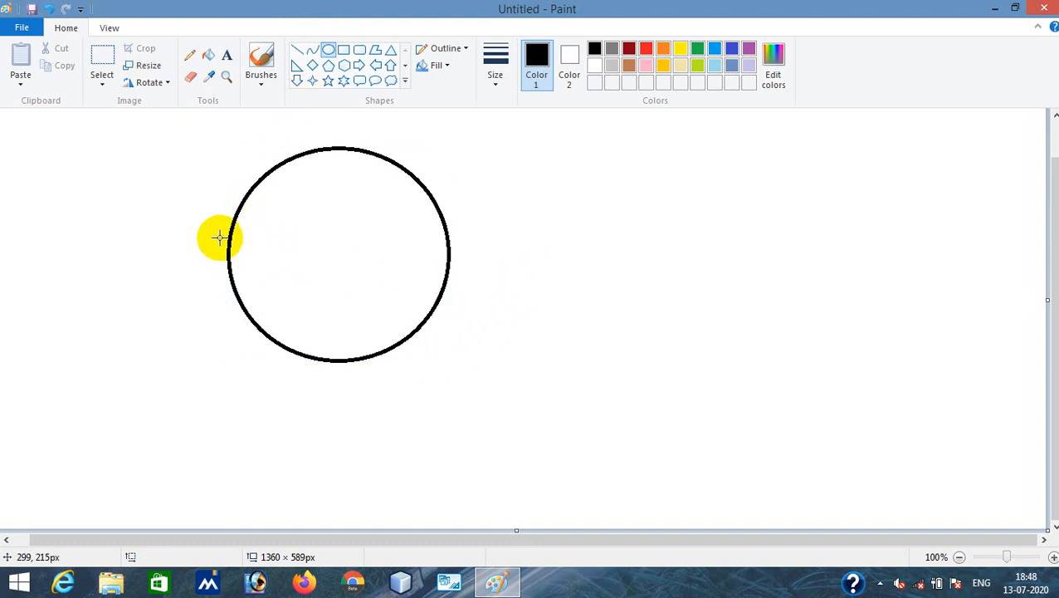
{"action": "left_click_drag", "start_coordinate": [218, 237], "coordinate": [438, 344]}
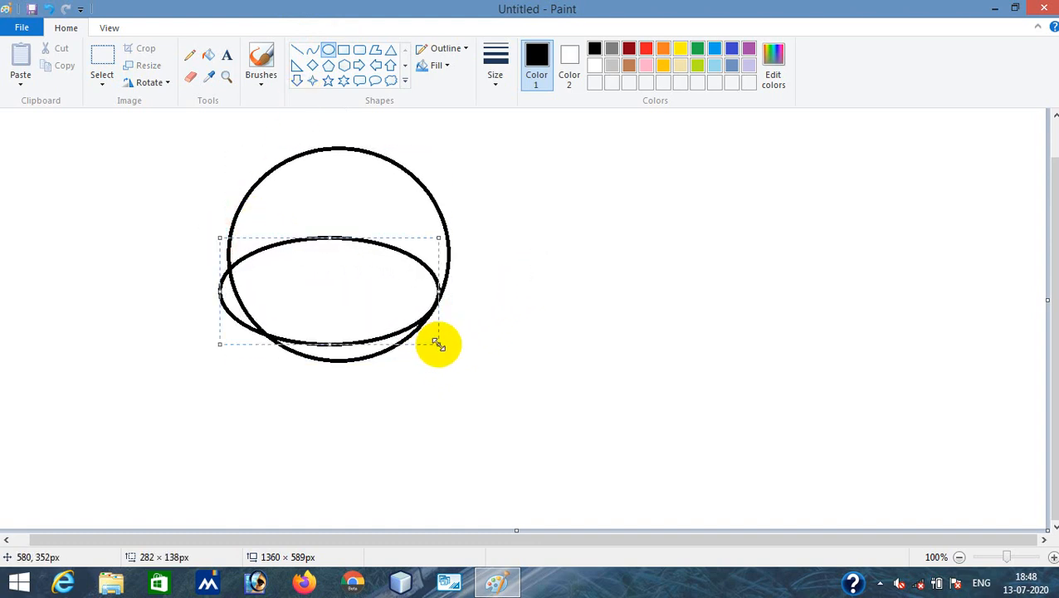
{"action": "left_click", "coordinate": [501, 318]}
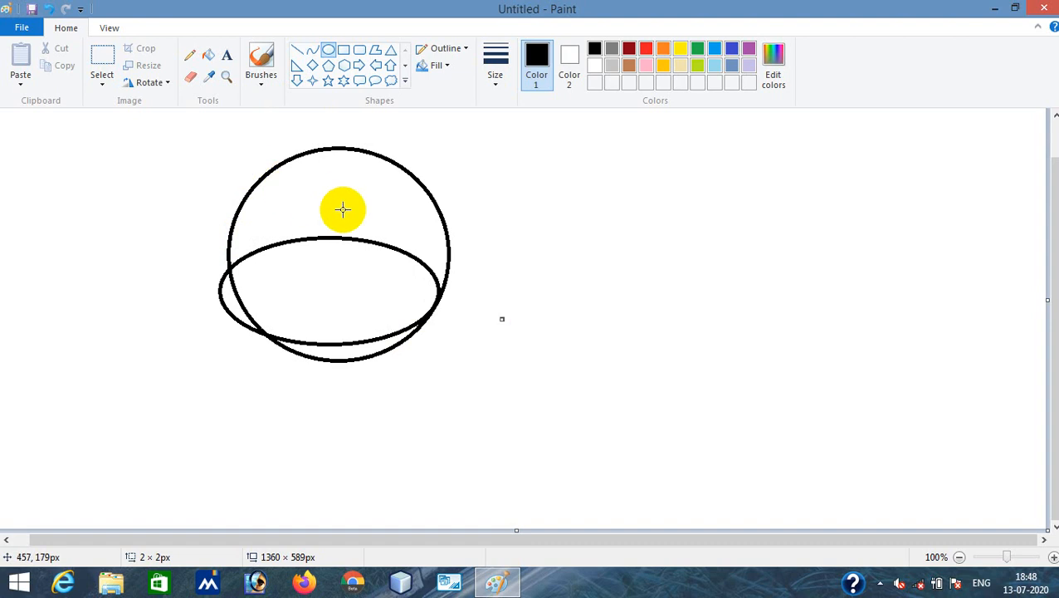
{"action": "key", "text": "ctrl+z"}
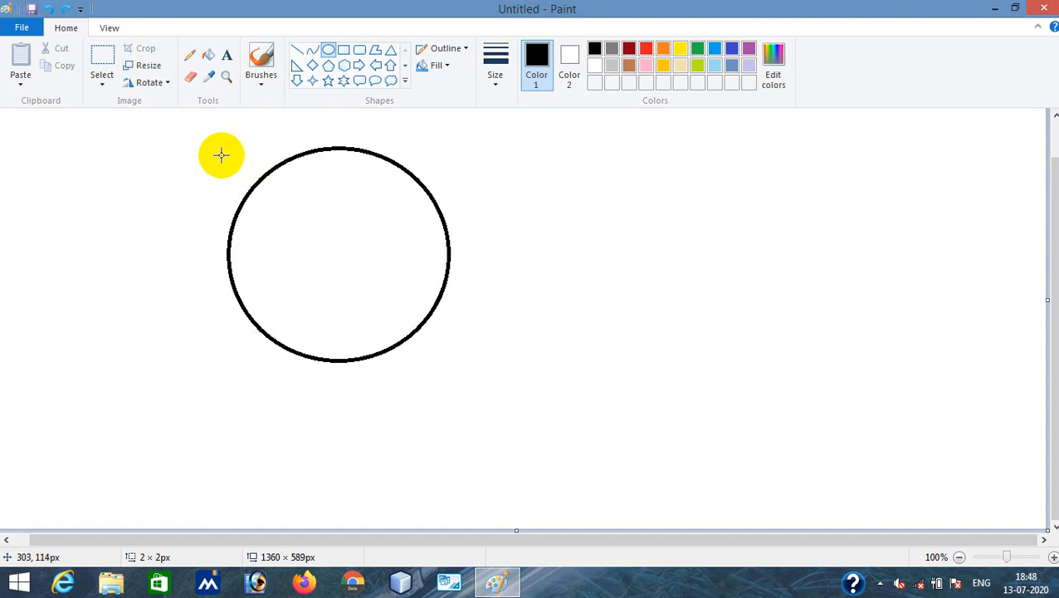
- Draw a second, flatter ellipse over the upper part of the circle and fill everything except the lower crescent with black
{"action": "left_click_drag", "start_coordinate": [220, 155], "coordinate": [443, 333]}
{"action": "left_click", "coordinate": [544, 283]}
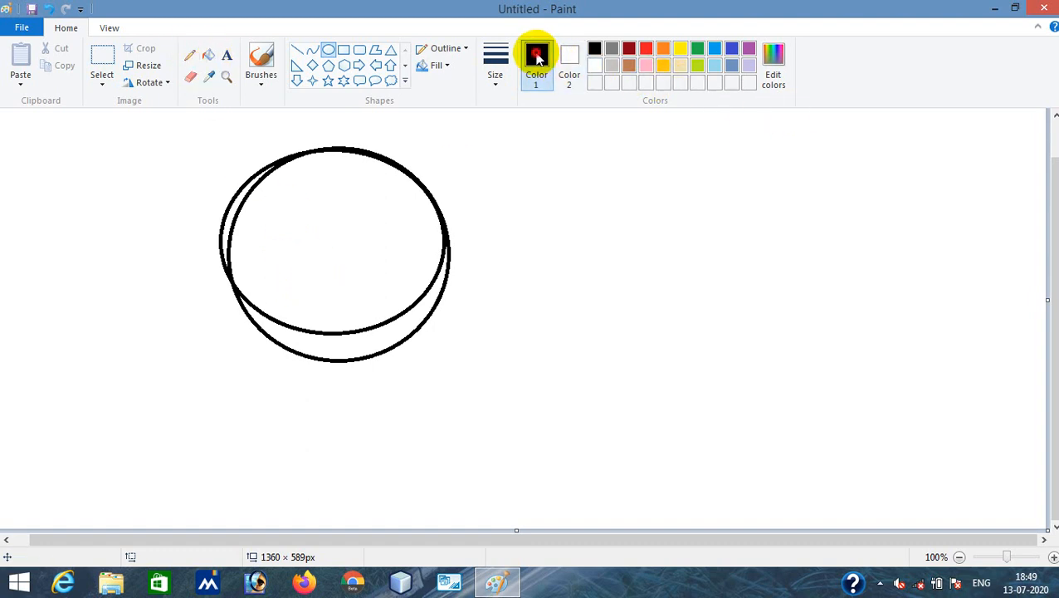
{"action": "left_click", "coordinate": [209, 56]}
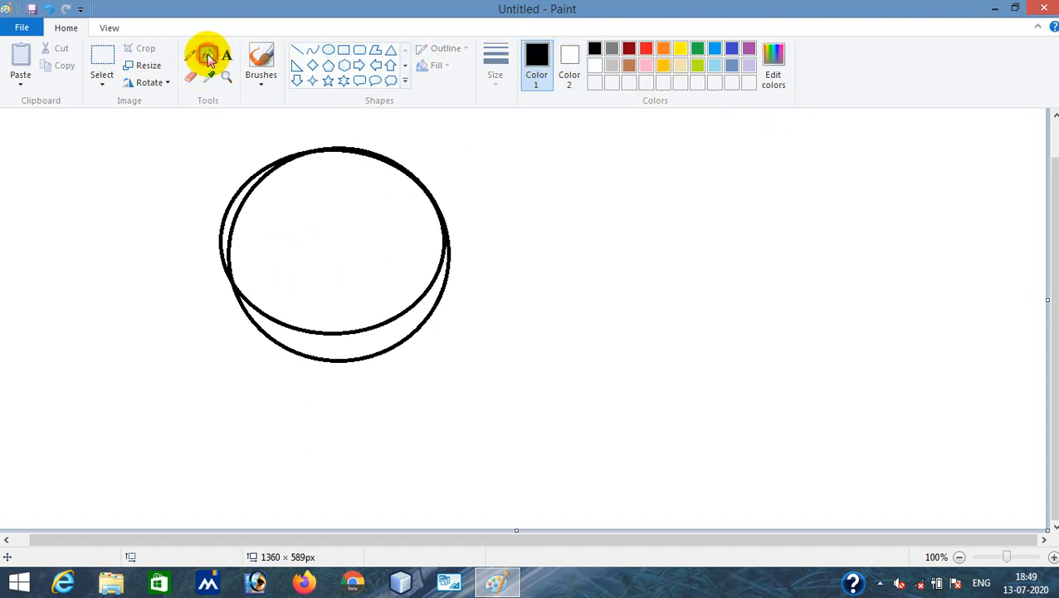
{"action": "left_click", "coordinate": [329, 241]}
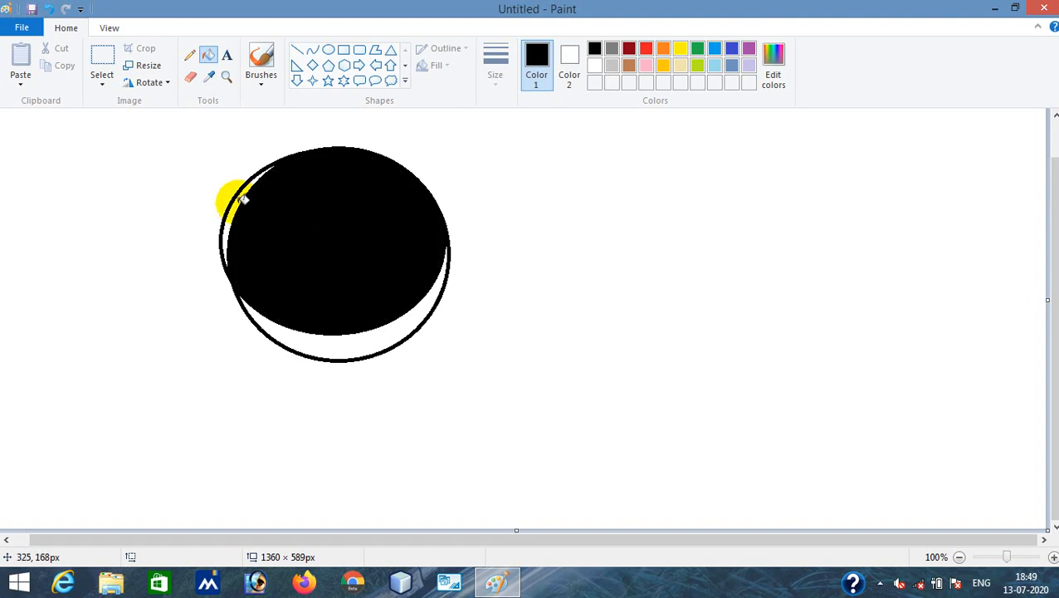
{"action": "left_click", "coordinate": [666, 176]}
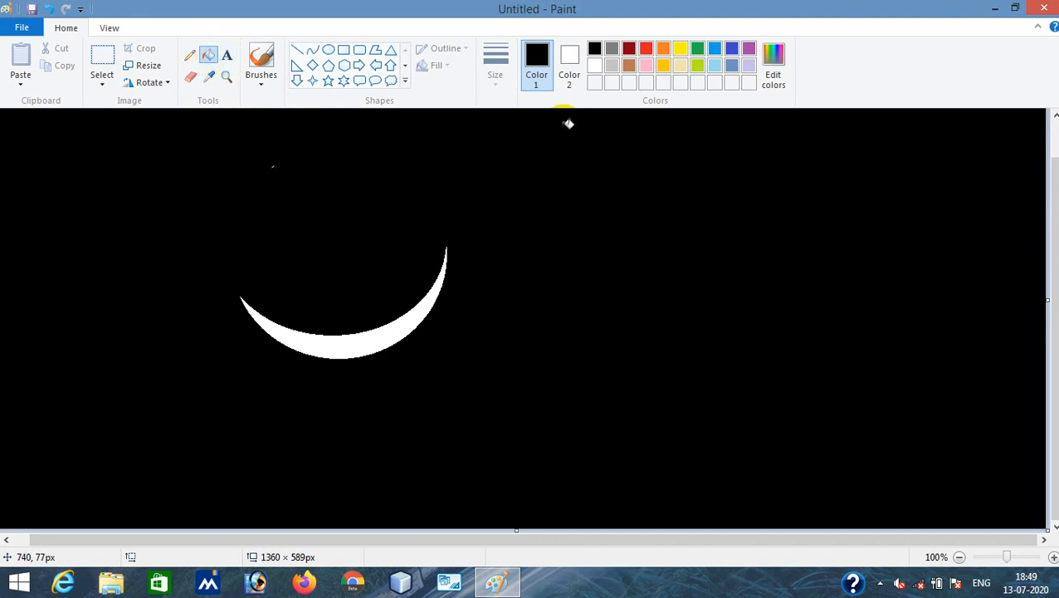
- Set Color 1 to red and fill the white crescent with it
{"action": "left_click", "coordinate": [569, 60]}
{"action": "left_click", "coordinate": [534, 56]}
{"action": "left_click", "coordinate": [646, 48]}
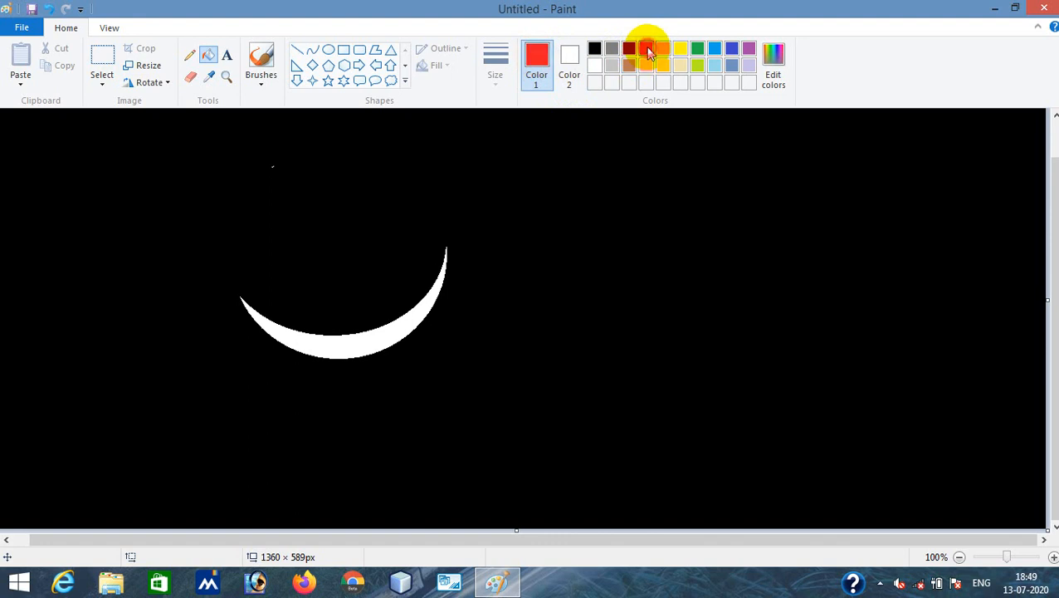
{"action": "left_click", "coordinate": [348, 346]}
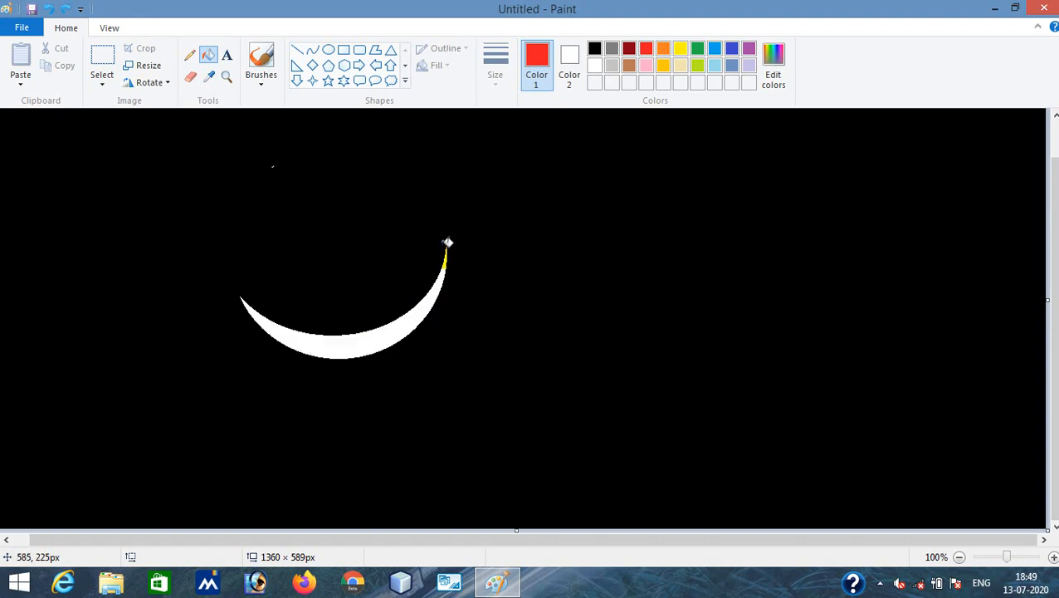
{"action": "left_click", "coordinate": [446, 246]}
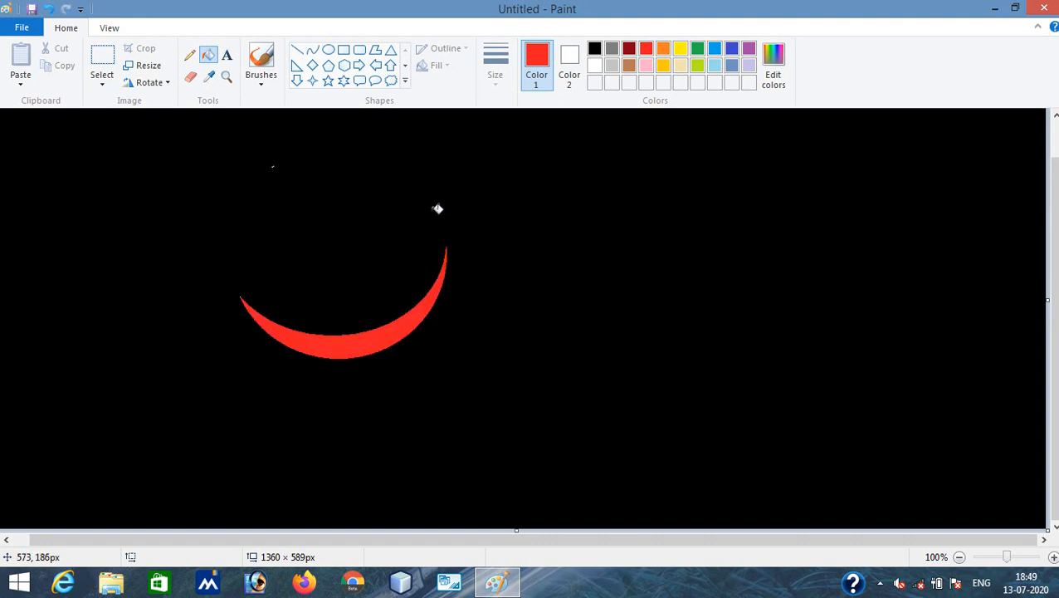
- Select an area about 408 × 373 px around the red crescent, copy it and delete the original
{"action": "left_click", "coordinate": [104, 58]}
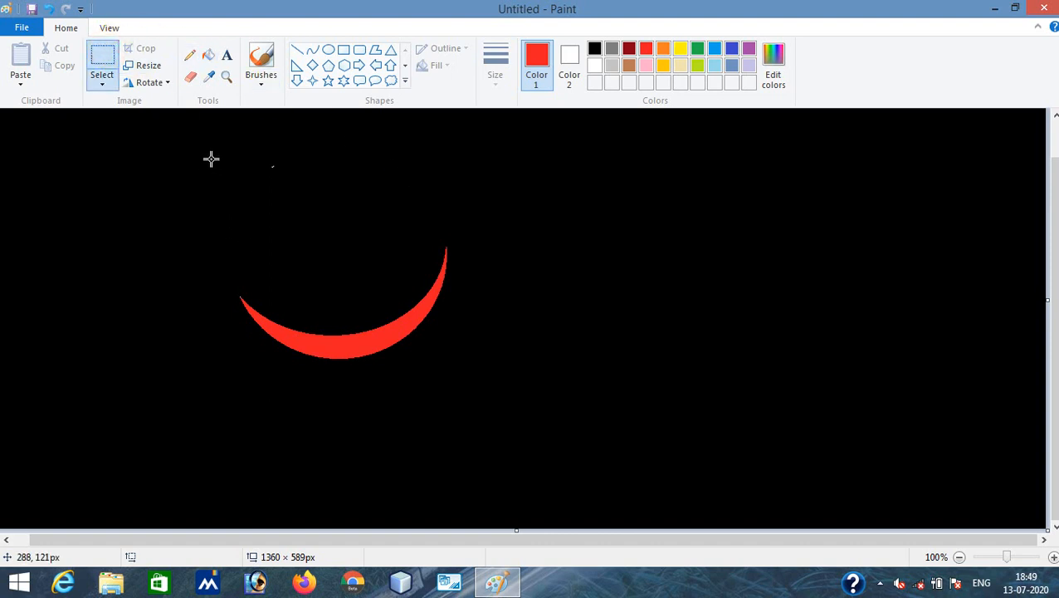
{"action": "left_click_drag", "start_coordinate": [188, 144], "coordinate": [338, 259]}
{"action": "left_click_drag", "start_coordinate": [503, 430], "coordinate": [505, 432]}
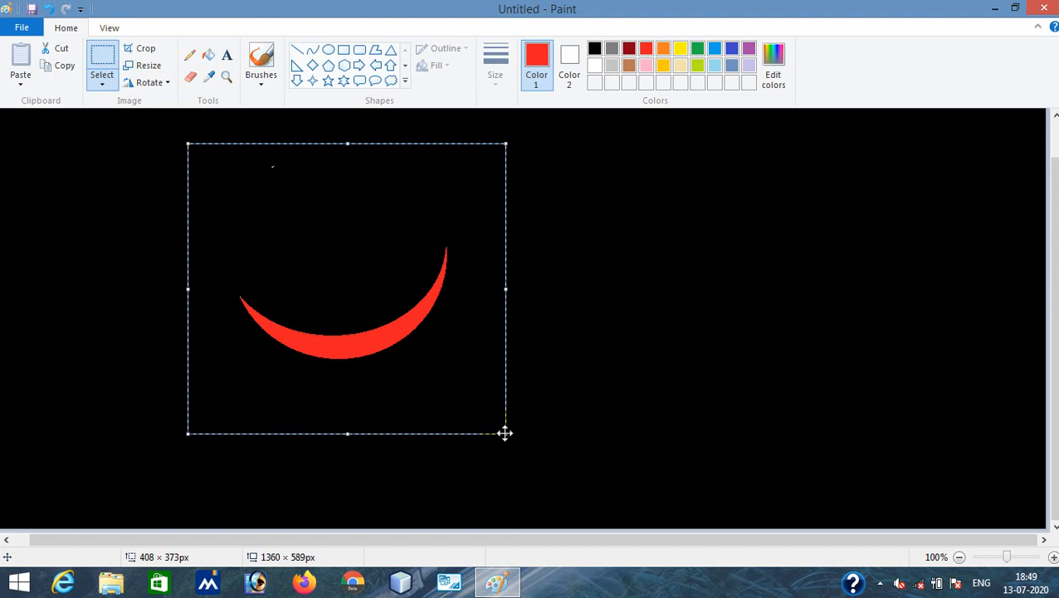
{"action": "left_click", "coordinate": [65, 66]}
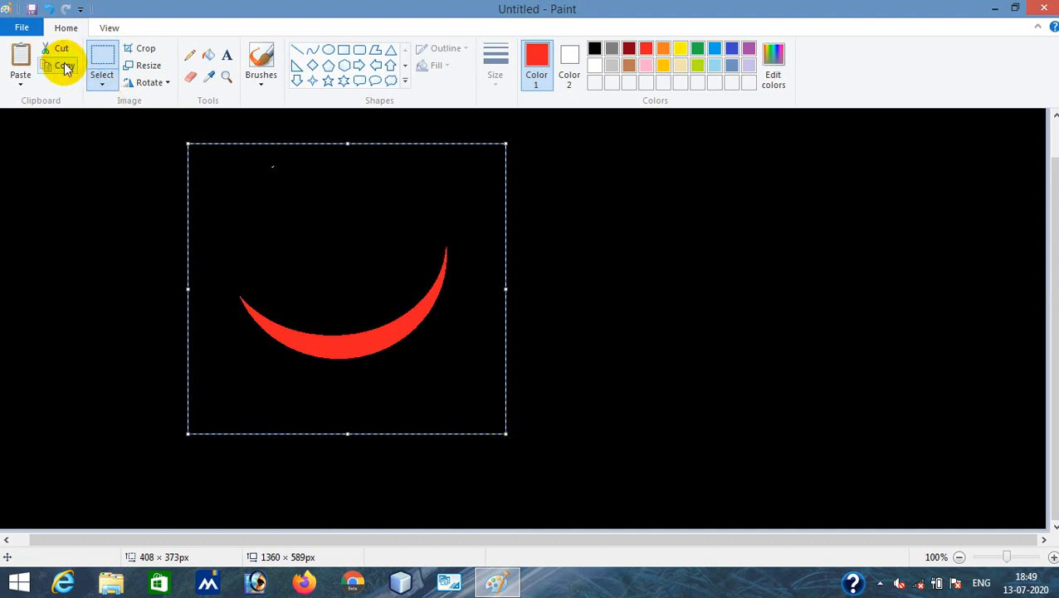
{"action": "key", "text": "Delete"}
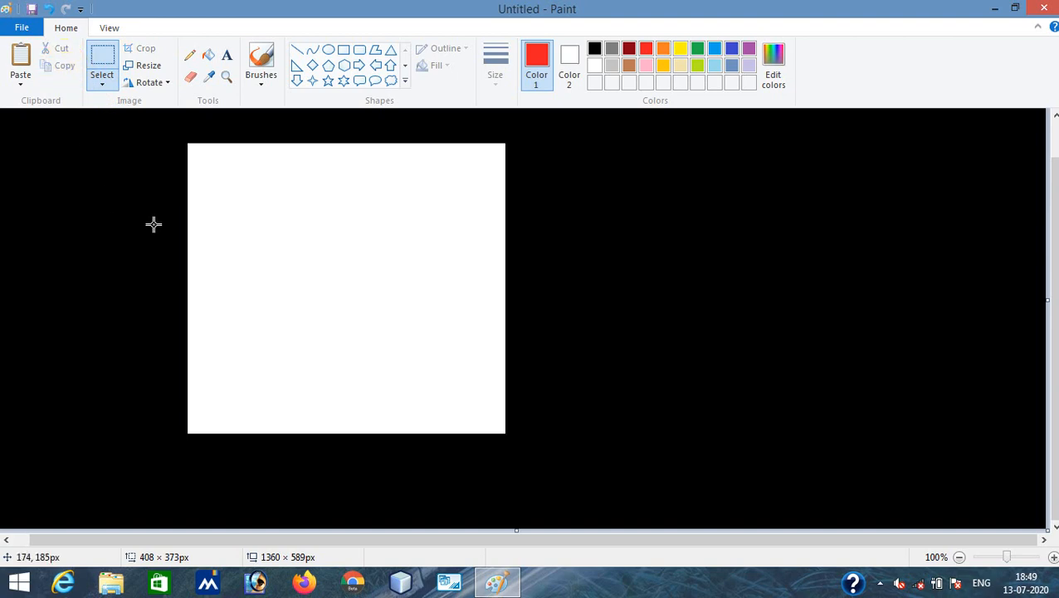
- Paste the copied crescent and place it on the black background to the right of the white area
{"action": "left_click", "coordinate": [245, 227]}
{"action": "key", "text": "ctrl+v"}
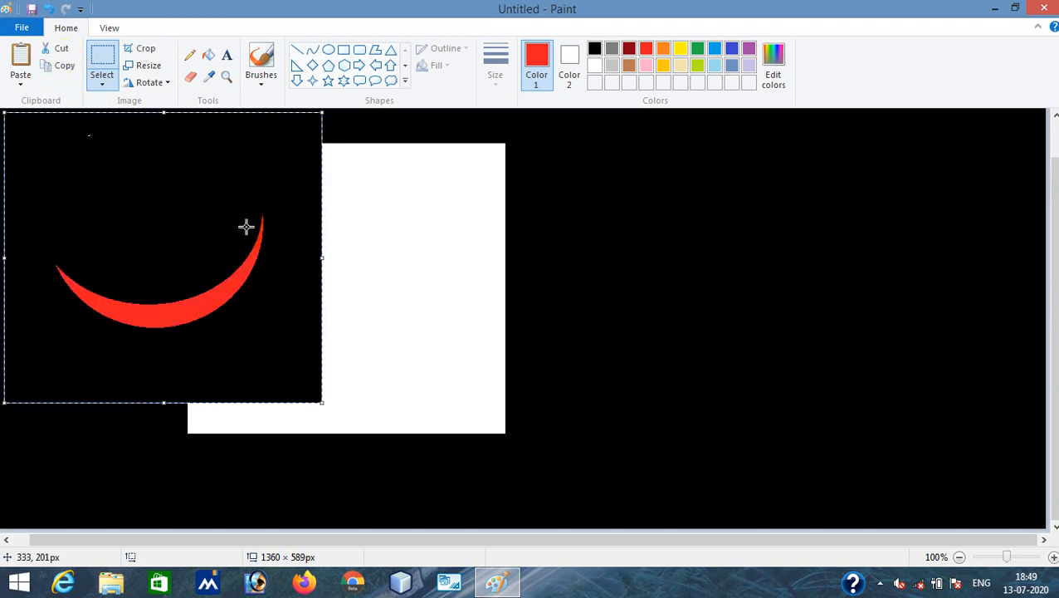
{"action": "left_click_drag", "start_coordinate": [202, 233], "coordinate": [880, 262]}
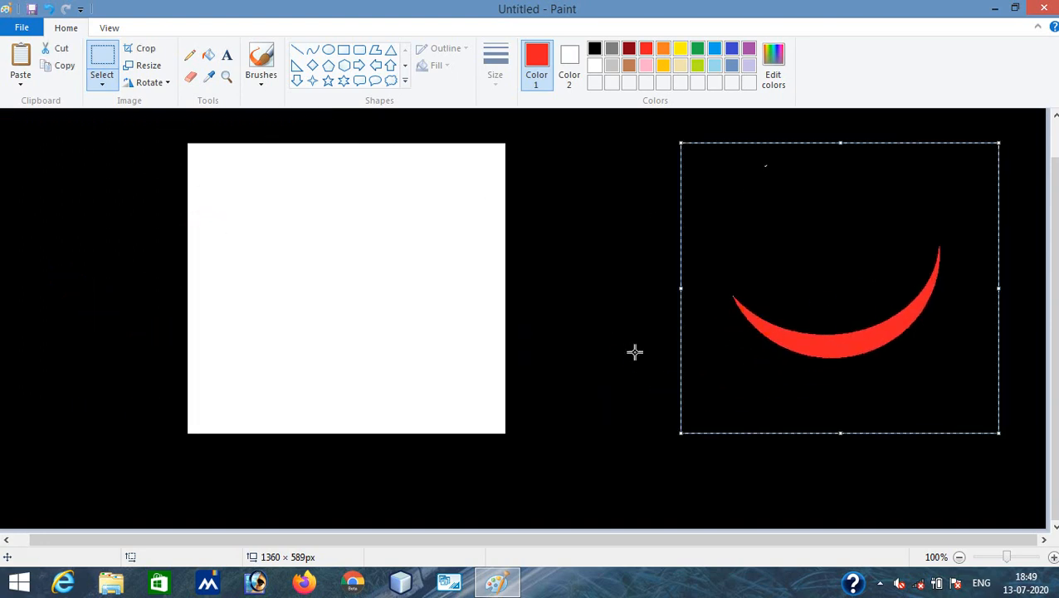
{"action": "left_click", "coordinate": [600, 323]}
{"action": "left_click_drag", "start_coordinate": [267, 215], "coordinate": [426, 410]}
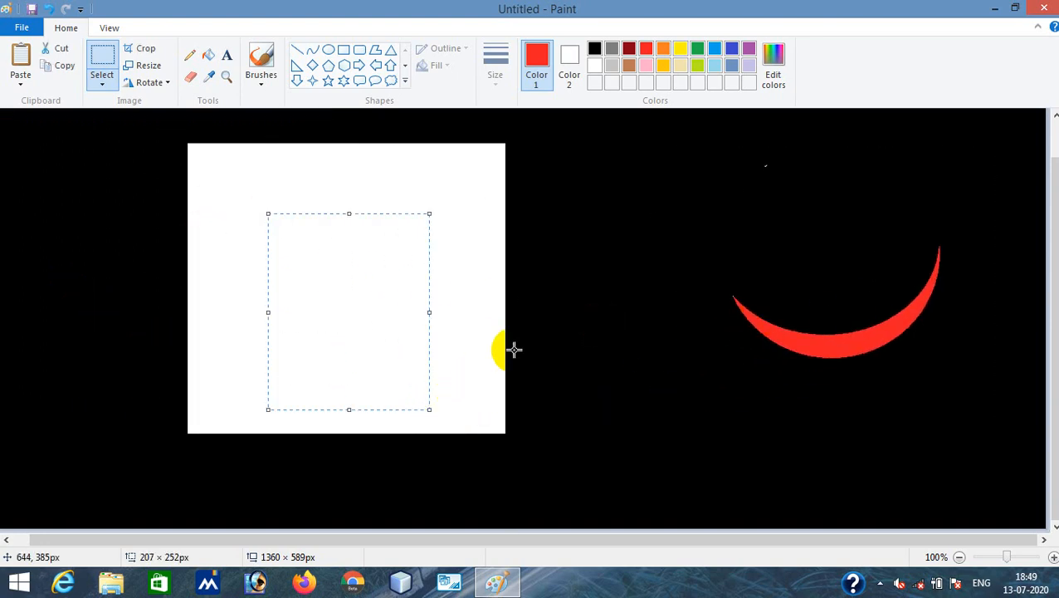
{"action": "left_click", "coordinate": [543, 327]}
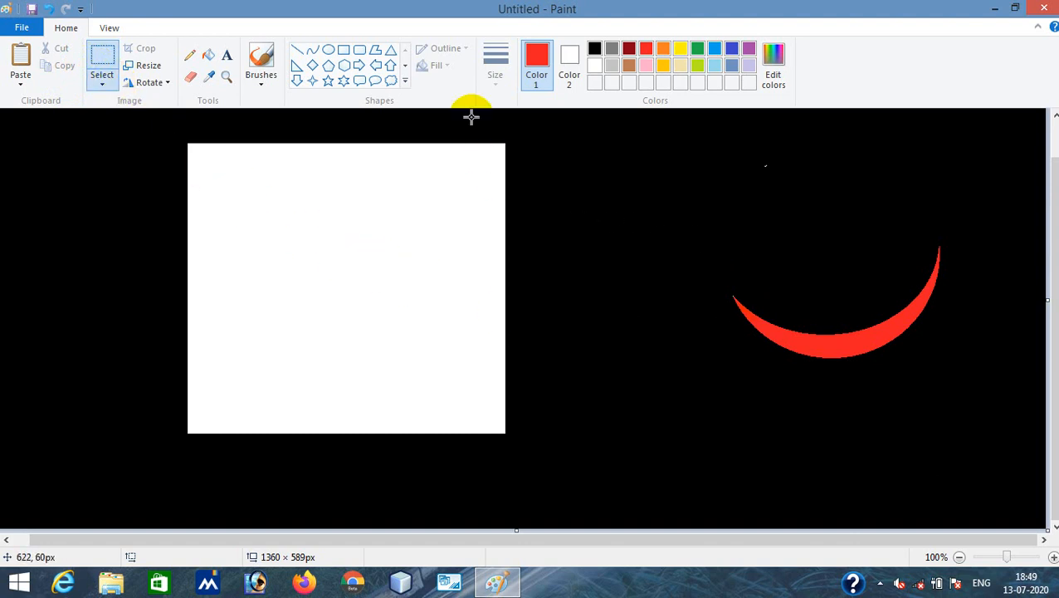
- Draw a red rounded rectangle about 264 × 247 px inside the white area and set its outline to the thinnest size
{"action": "left_click", "coordinate": [359, 50]}
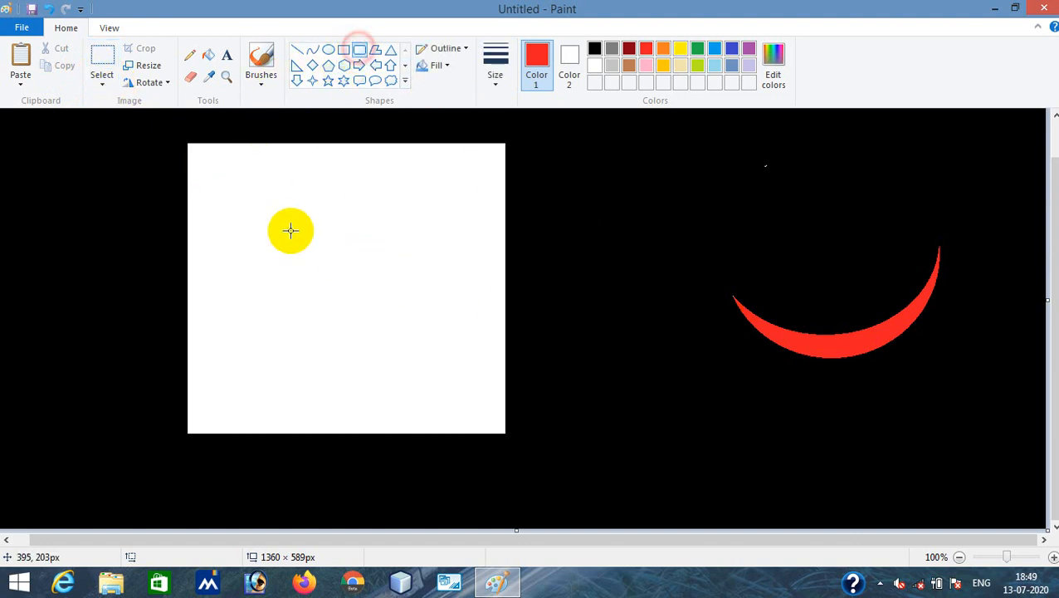
{"action": "left_click_drag", "start_coordinate": [231, 199], "coordinate": [437, 389]}
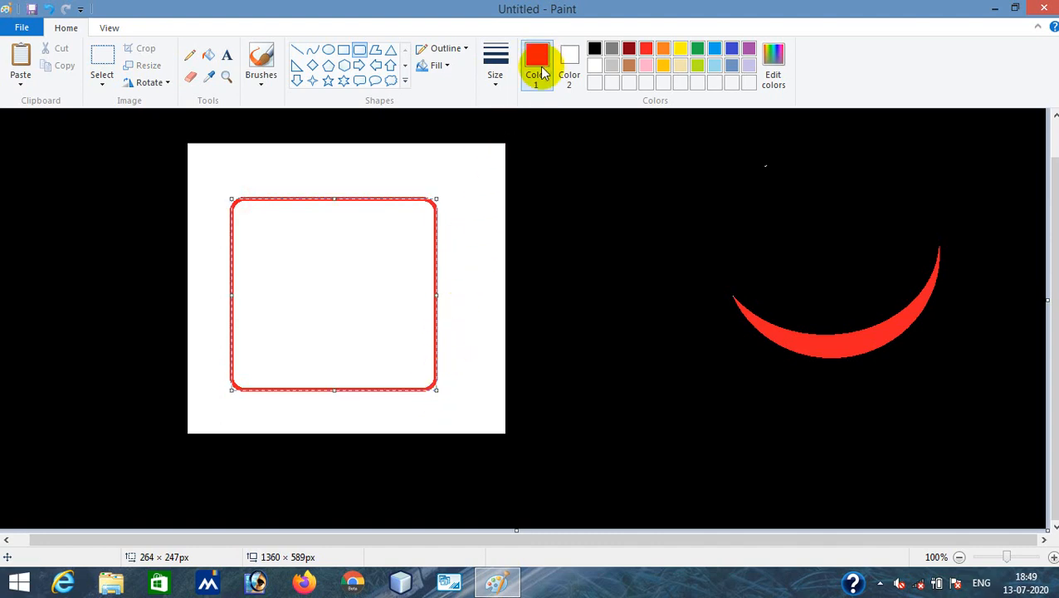
{"action": "left_click", "coordinate": [498, 73]}
{"action": "left_click", "coordinate": [504, 104]}
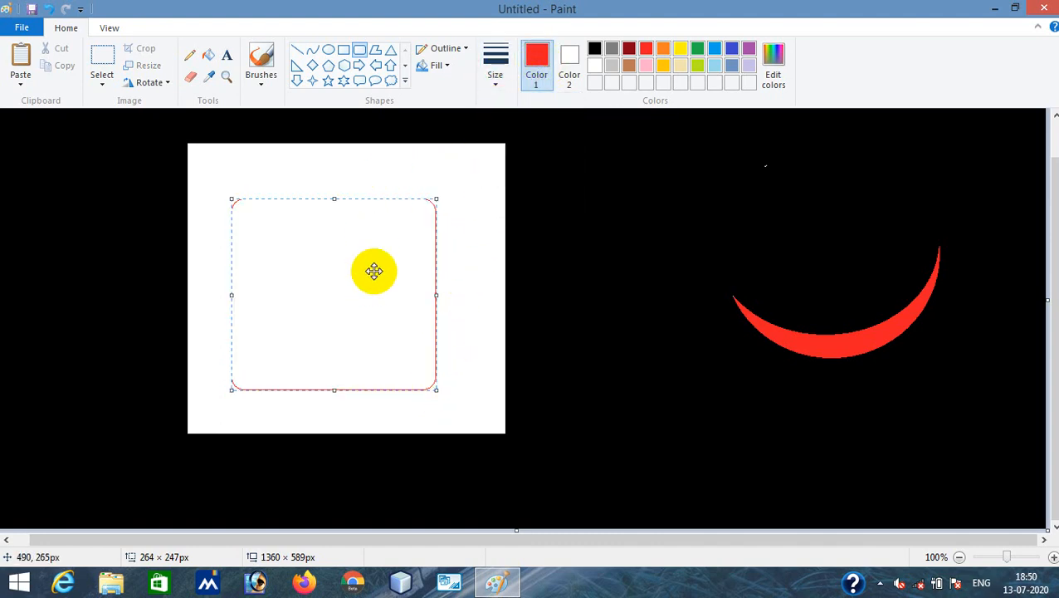
- Draw a red rectangle about 177 × 185 px inside the rounded rectangle
{"action": "left_click", "coordinate": [344, 50]}
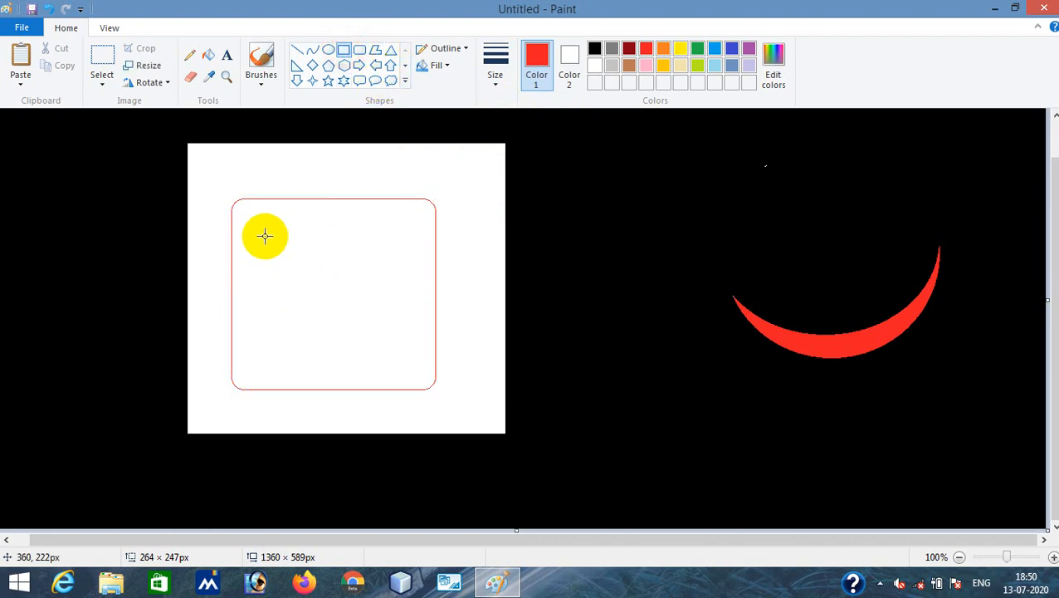
{"action": "left_click_drag", "start_coordinate": [264, 233], "coordinate": [401, 376]}
- Draw a red triangle about 130 × 169 px inside the red rectangle
{"action": "left_click", "coordinate": [390, 50]}
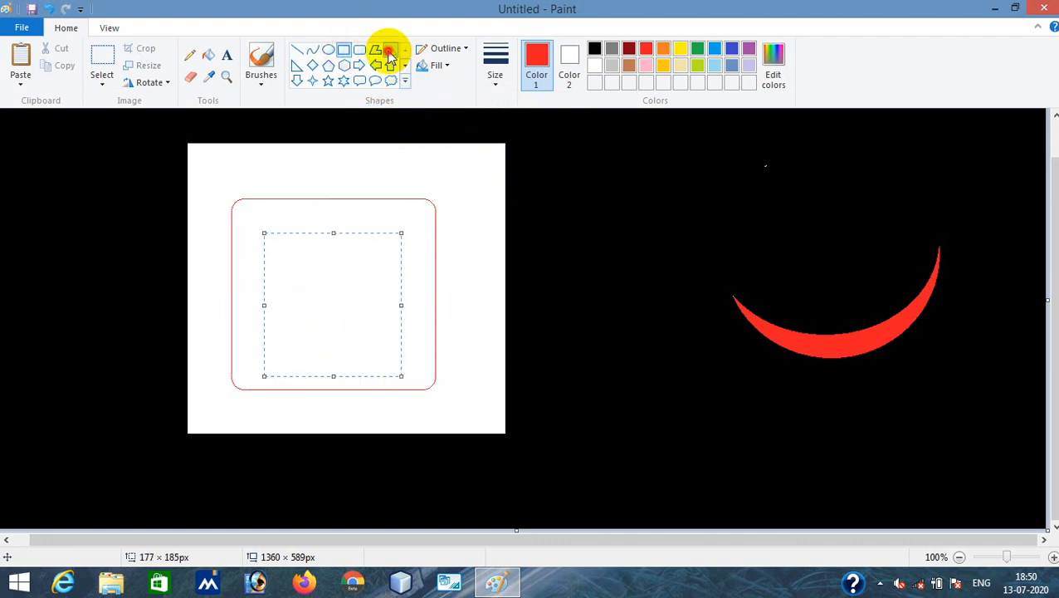
{"action": "left_click_drag", "start_coordinate": [295, 249], "coordinate": [396, 379]}
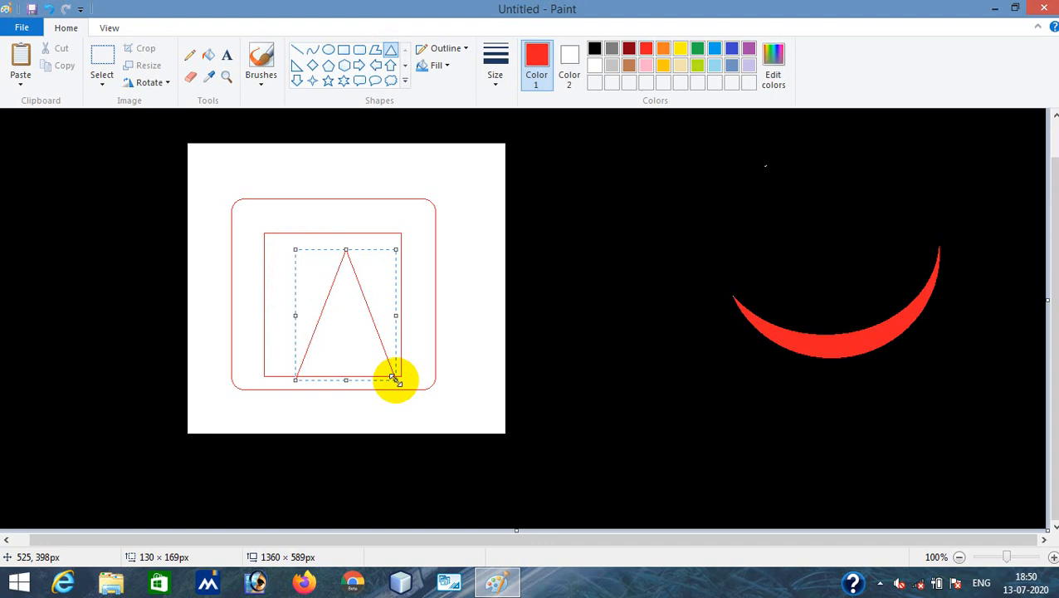
{"action": "left_click", "coordinate": [603, 376]}
- Fill the band between the rounded rectangle and the inner rectangle with orange, and the triangle with yellow
{"action": "left_click", "coordinate": [664, 48]}
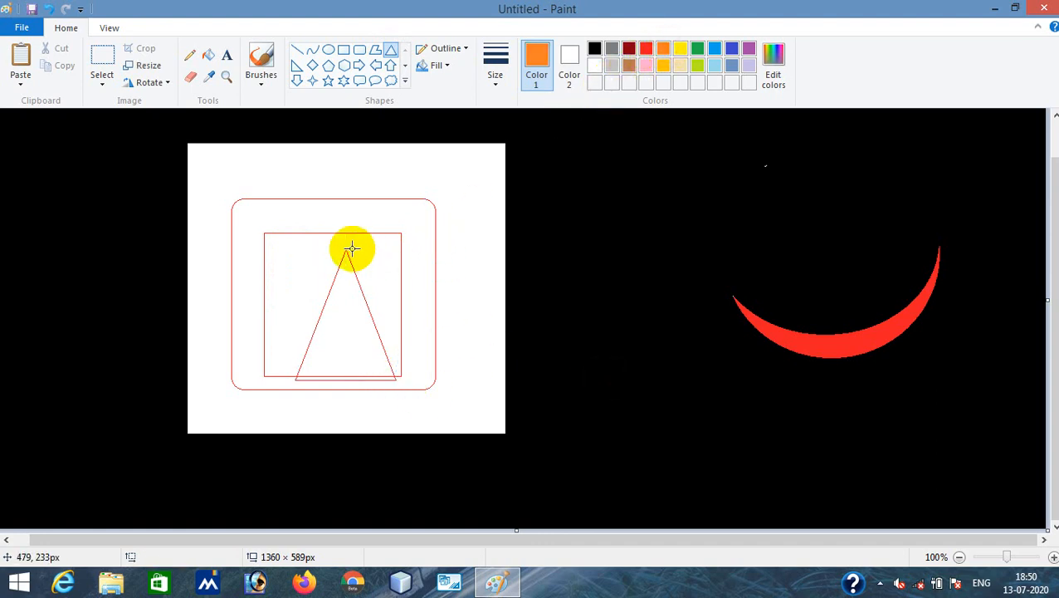
{"action": "left_click", "coordinate": [208, 55]}
{"action": "left_click", "coordinate": [316, 218]}
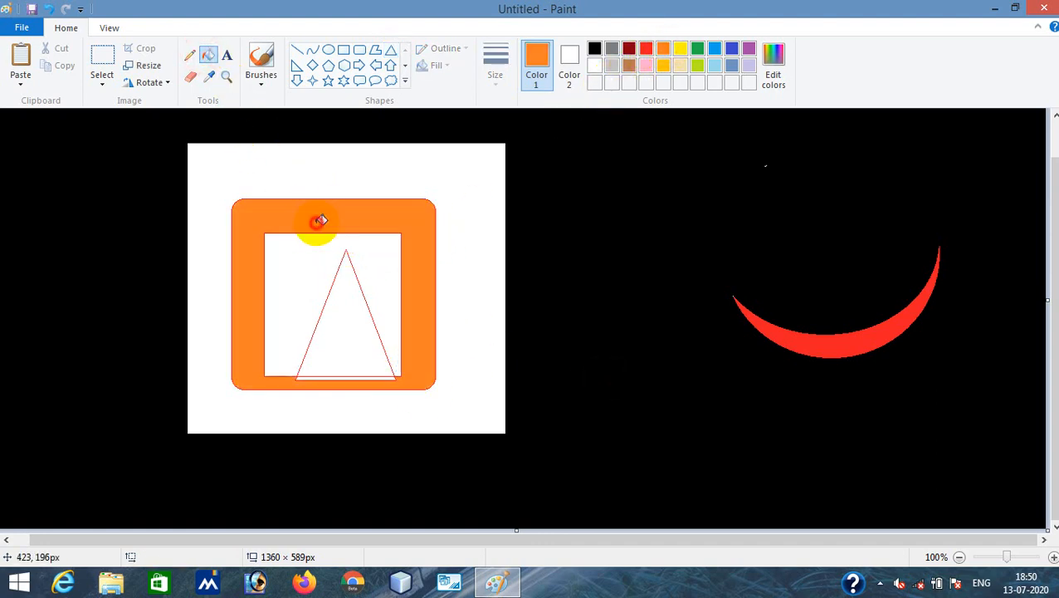
{"action": "left_click", "coordinate": [681, 50]}
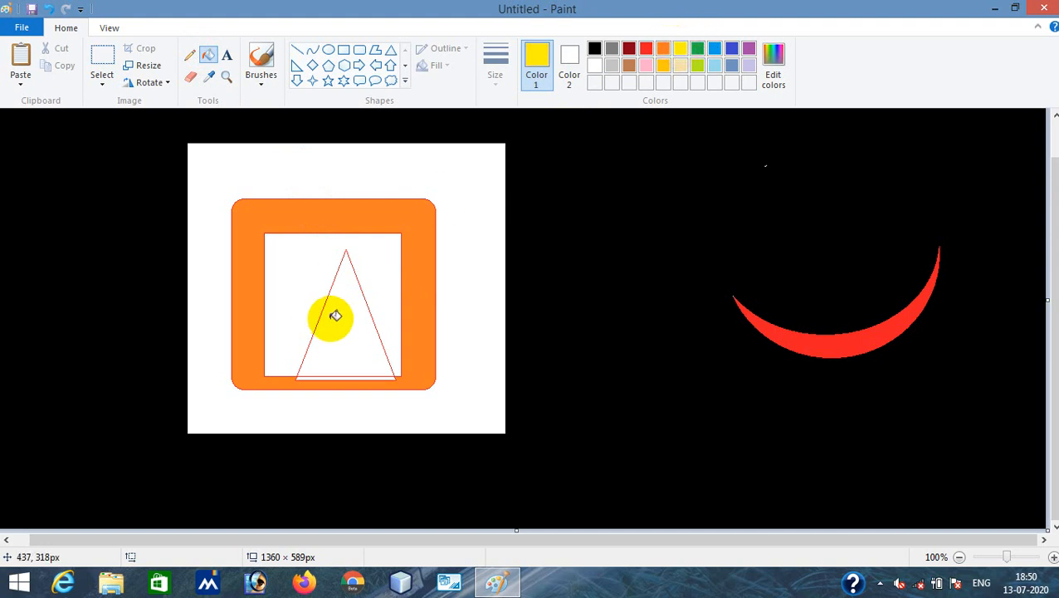
{"action": "left_click", "coordinate": [340, 315]}
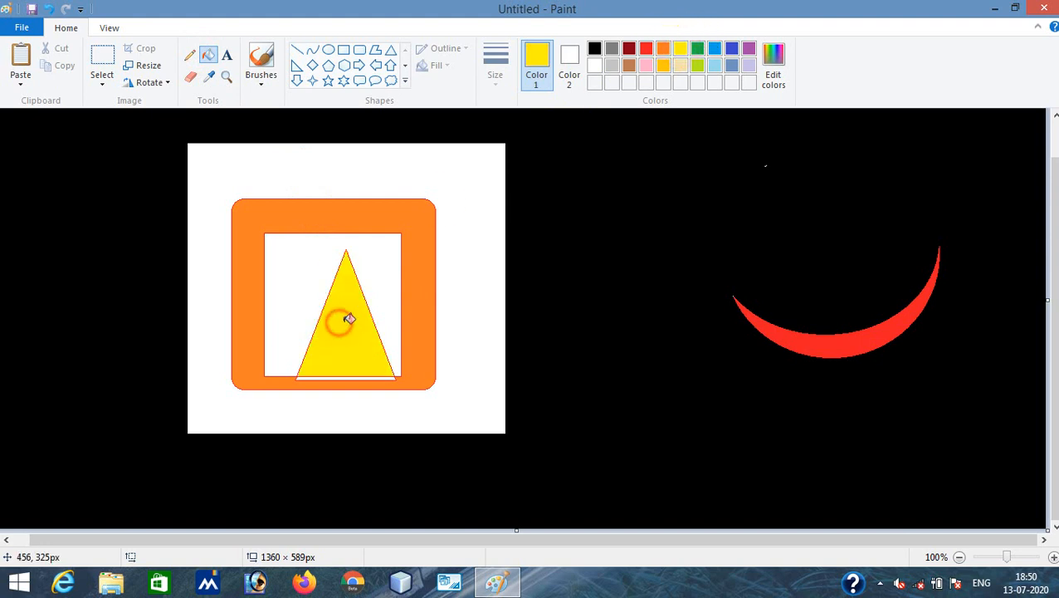
- Fill the inner rectangle around the triangle with indigo and the white area outside the rounded rectangle with purple
{"action": "left_click", "coordinate": [732, 48]}
{"action": "left_click", "coordinate": [303, 272]}
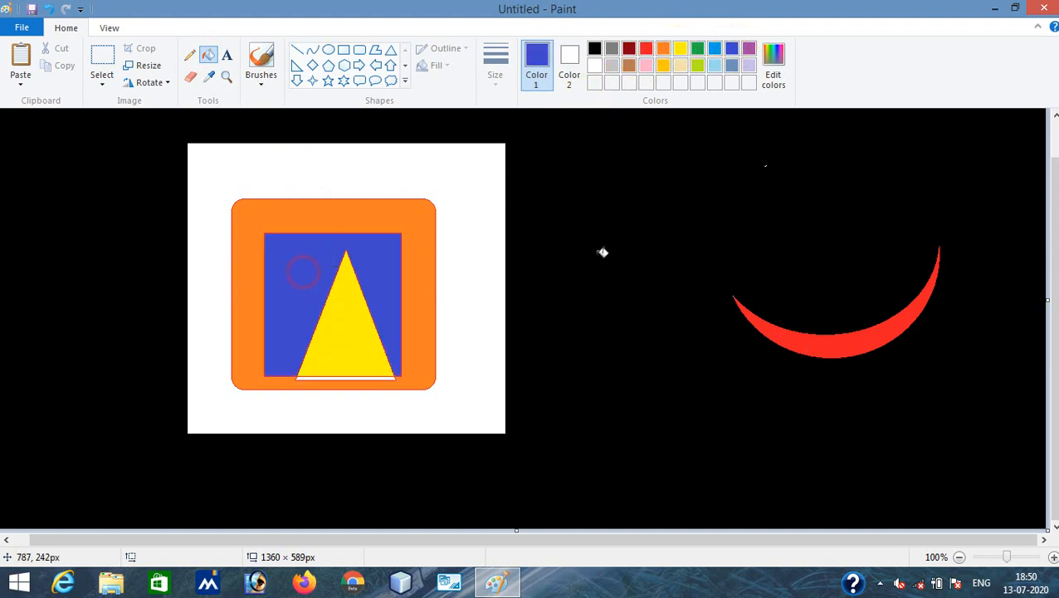
{"action": "left_click", "coordinate": [749, 48]}
{"action": "left_click", "coordinate": [238, 178]}
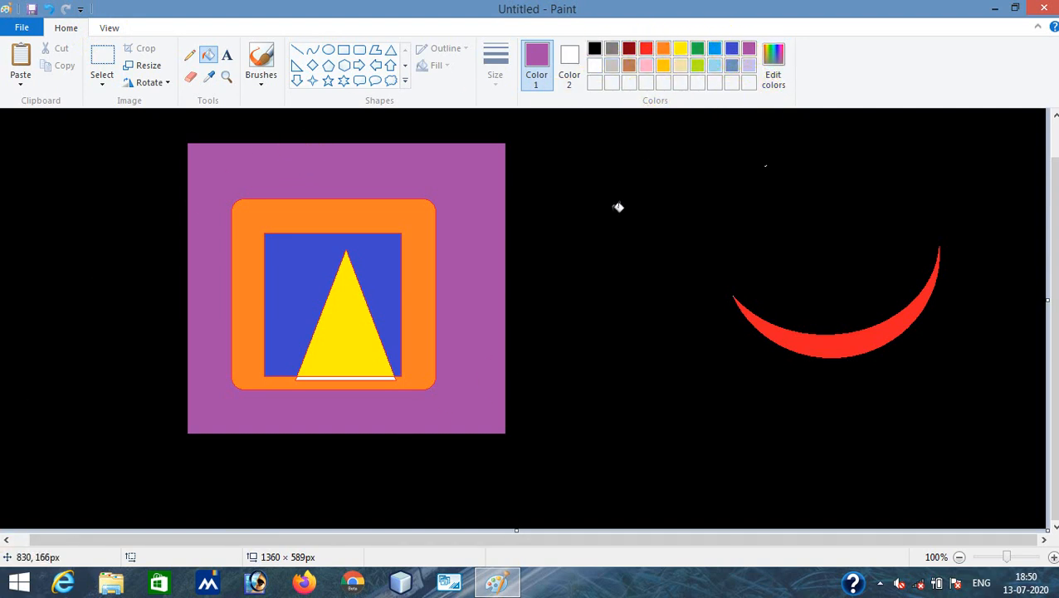
- Define a crimson custom color (Red 211, Green 27, Blue 73), add it to the custom colors and apply it as Color 1
{"action": "left_click", "coordinate": [770, 80]}
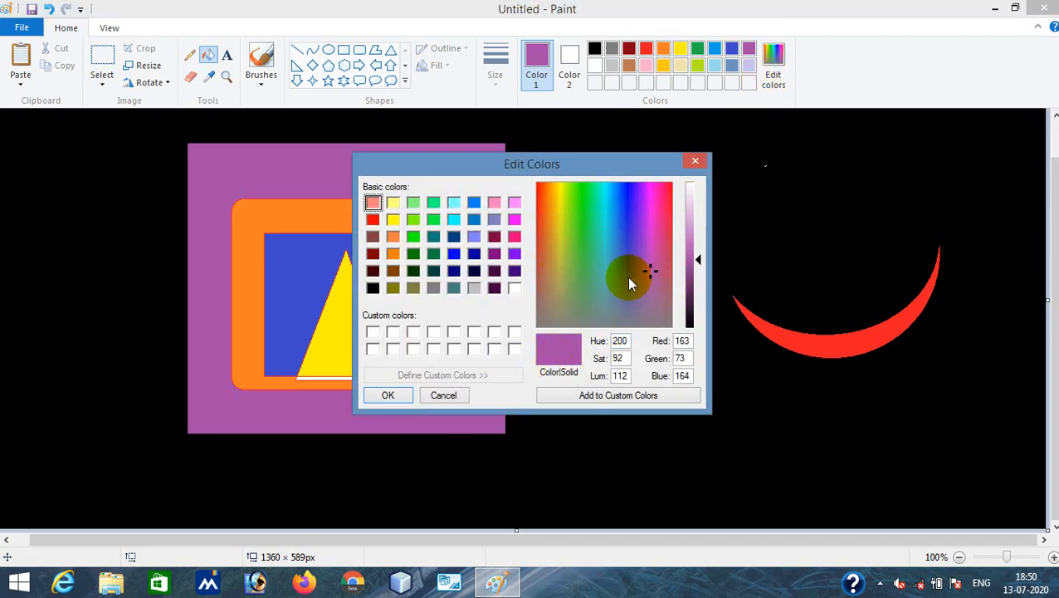
{"action": "left_click", "coordinate": [661, 289]}
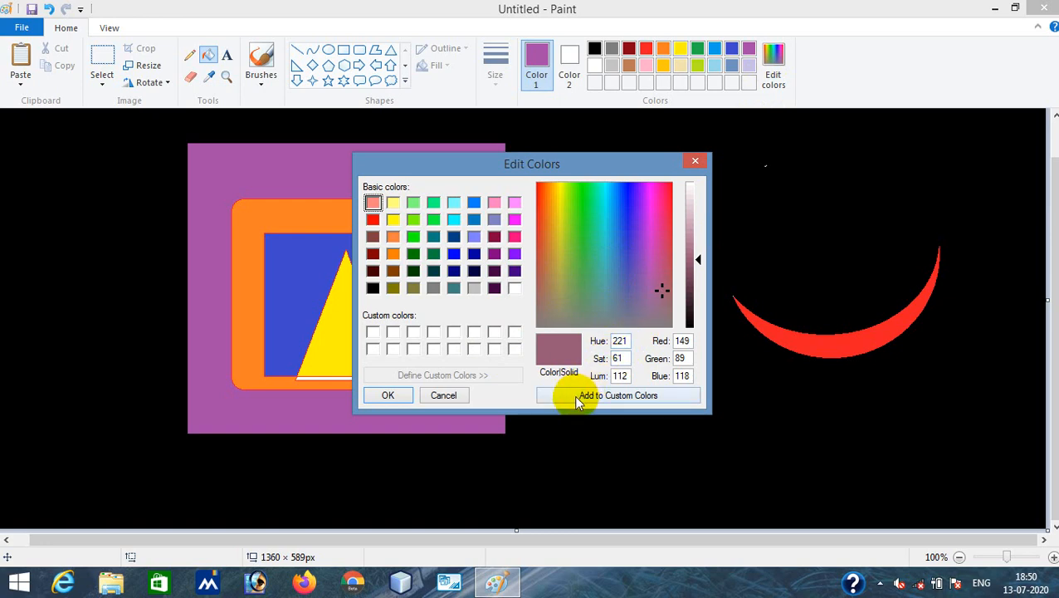
{"action": "left_click", "coordinate": [665, 215]}
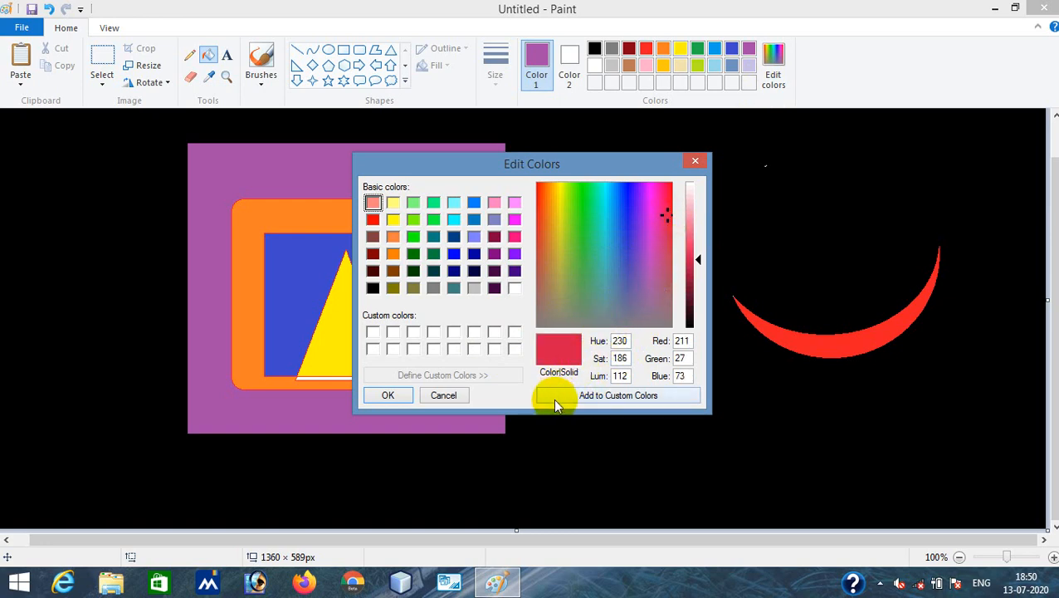
{"action": "left_click", "coordinate": [582, 396]}
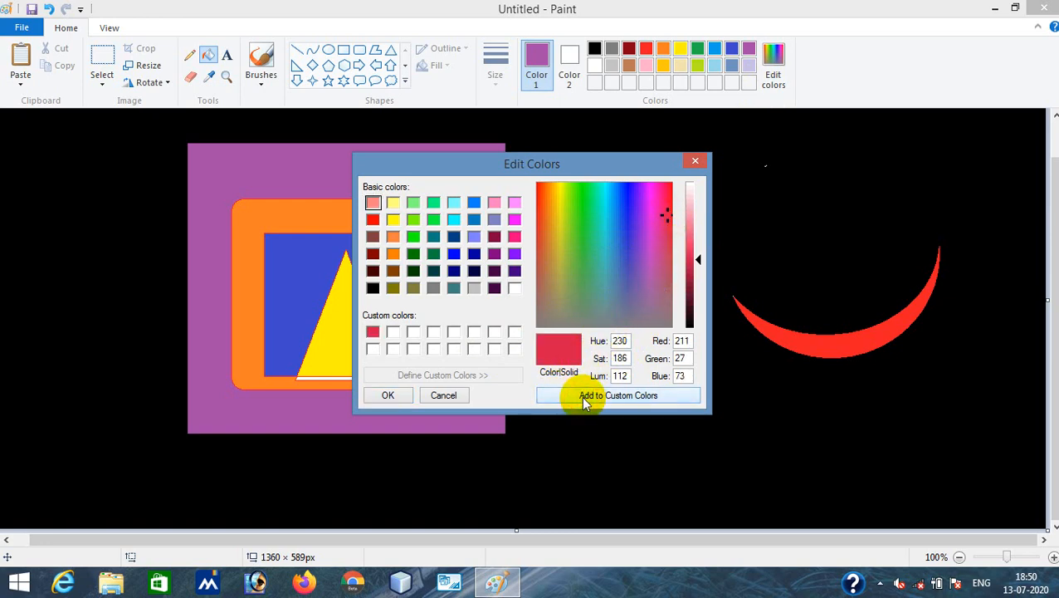
{"action": "left_click", "coordinate": [388, 395]}
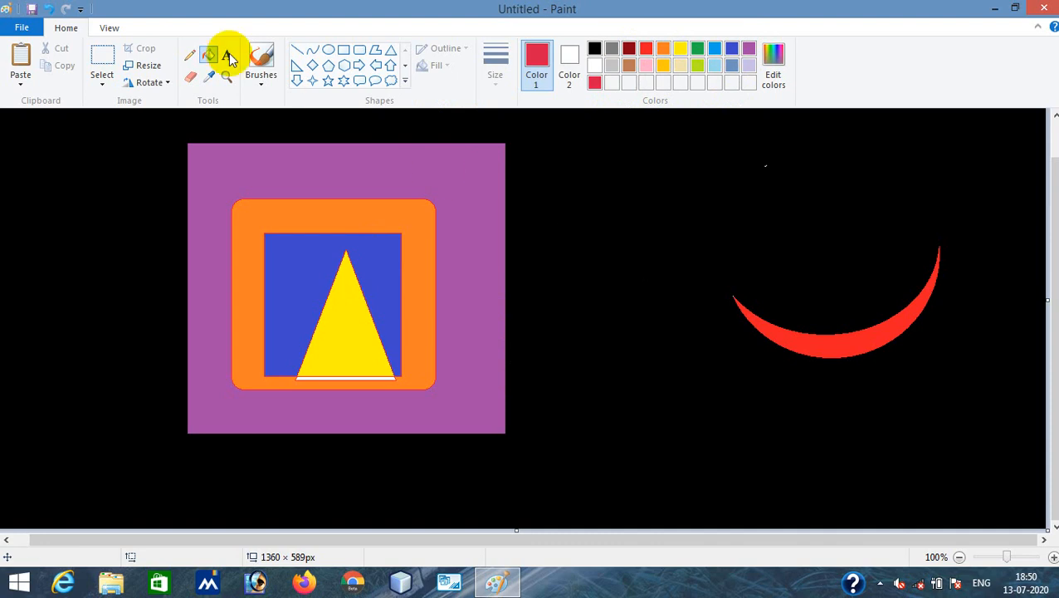
- Select an area about 566 × 521 px around the purple square with its shapes and delete it
{"action": "left_click", "coordinate": [99, 59]}
{"action": "left_click_drag", "start_coordinate": [158, 122], "coordinate": [297, 214]}
{"action": "left_click_drag", "start_coordinate": [391, 309], "coordinate": [597, 536]}
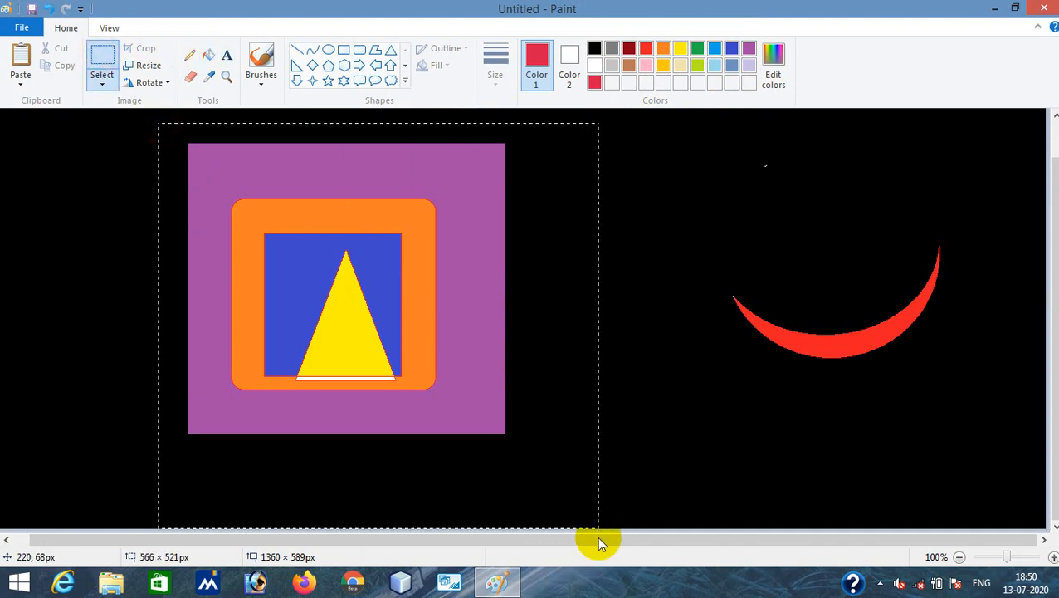
{"action": "key", "text": "Delete"}
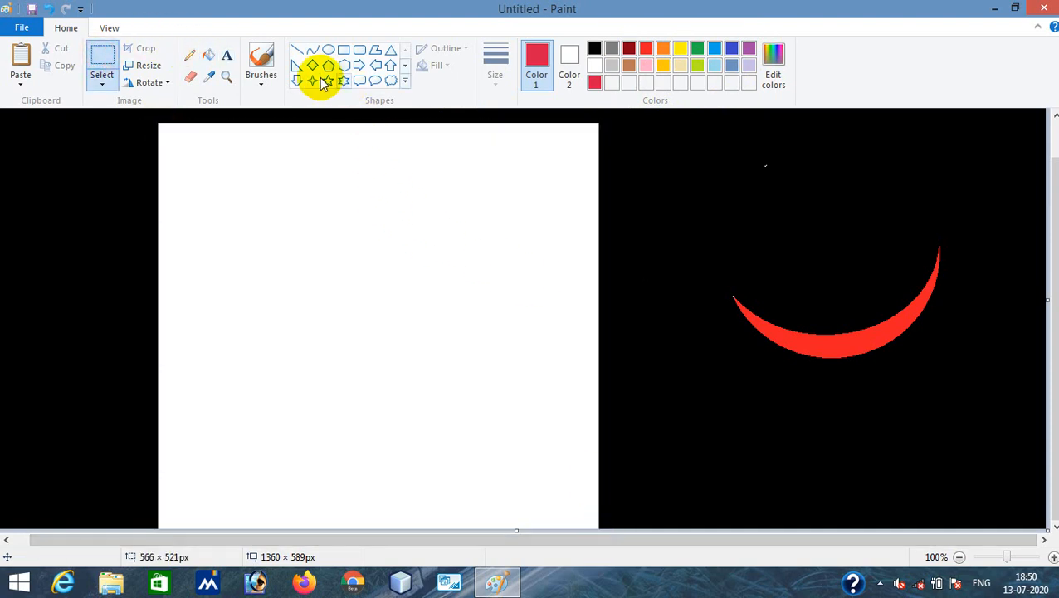
- Draw a crimson ellipse about 285 × 294 px in the white area, checking the outline and fill style options before finishing it
{"action": "left_click", "coordinate": [328, 49]}
{"action": "left_click_drag", "start_coordinate": [281, 230], "coordinate": [503, 457]}
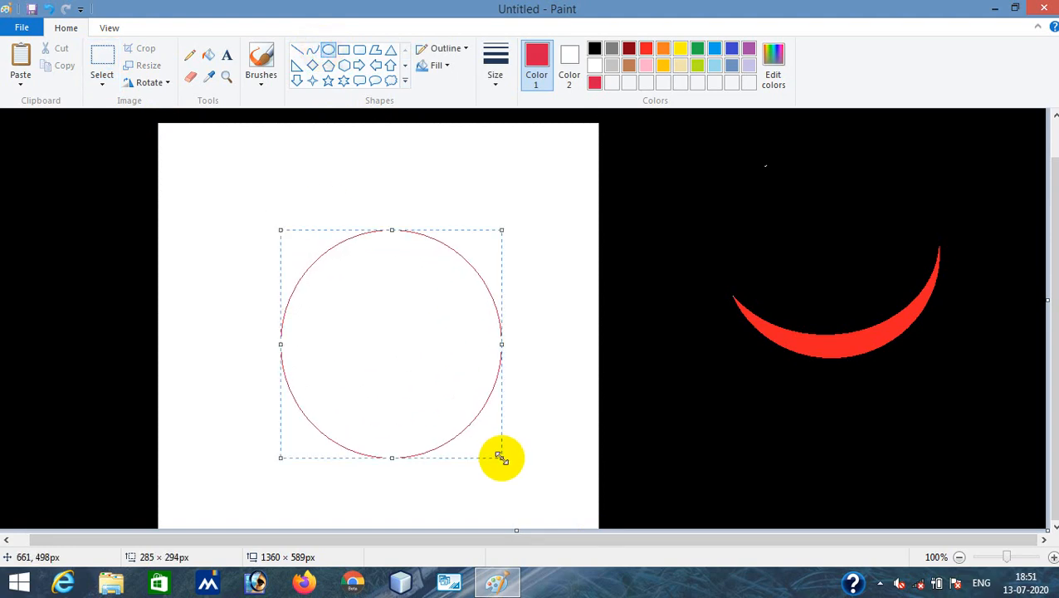
{"action": "left_click", "coordinate": [440, 49]}
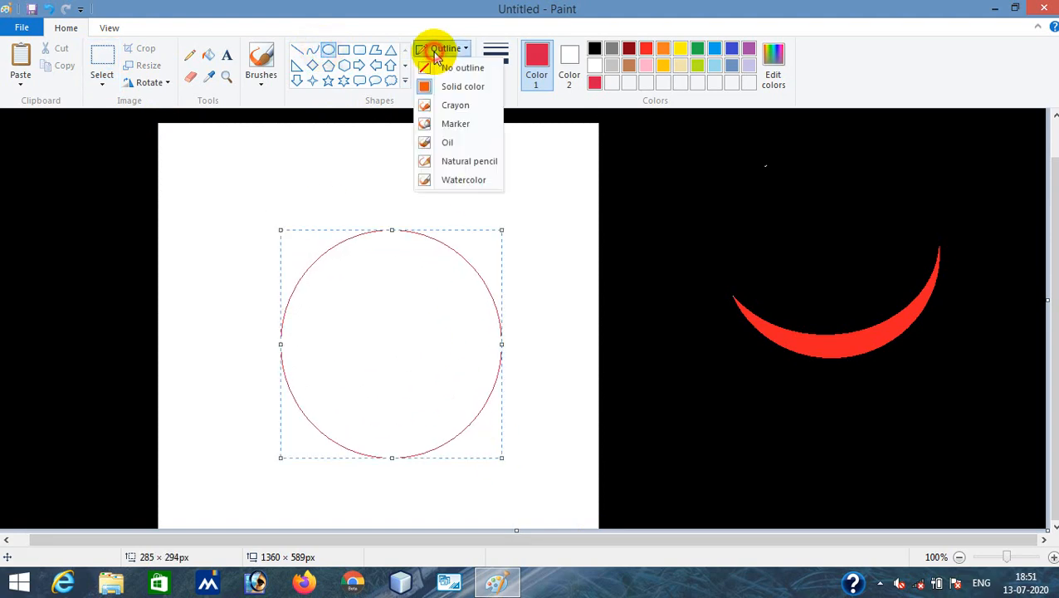
{"action": "left_click", "coordinate": [442, 161]}
{"action": "left_click", "coordinate": [440, 67]}
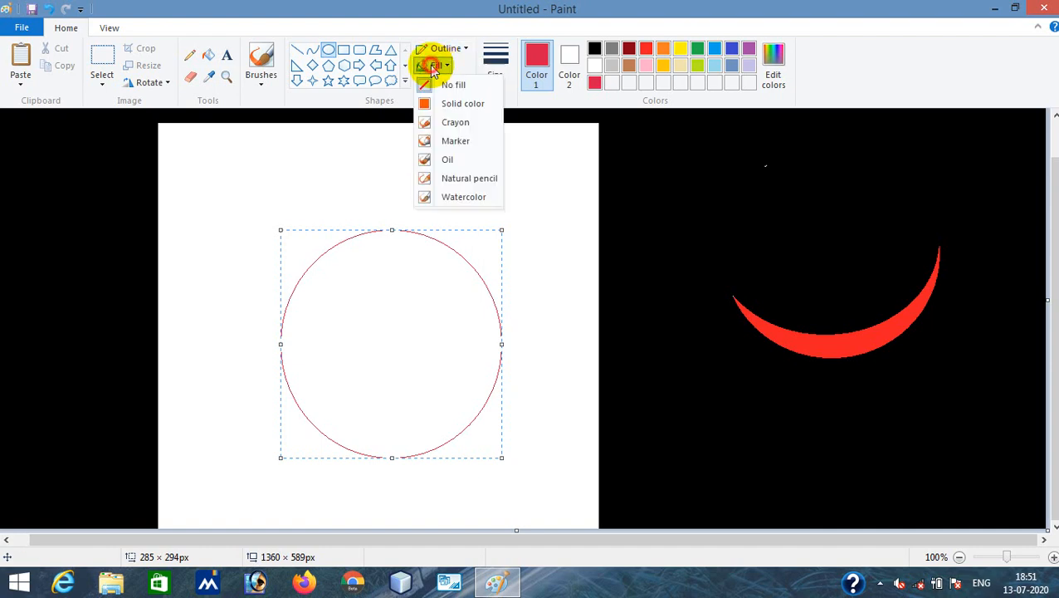
{"action": "left_click", "coordinate": [437, 100]}
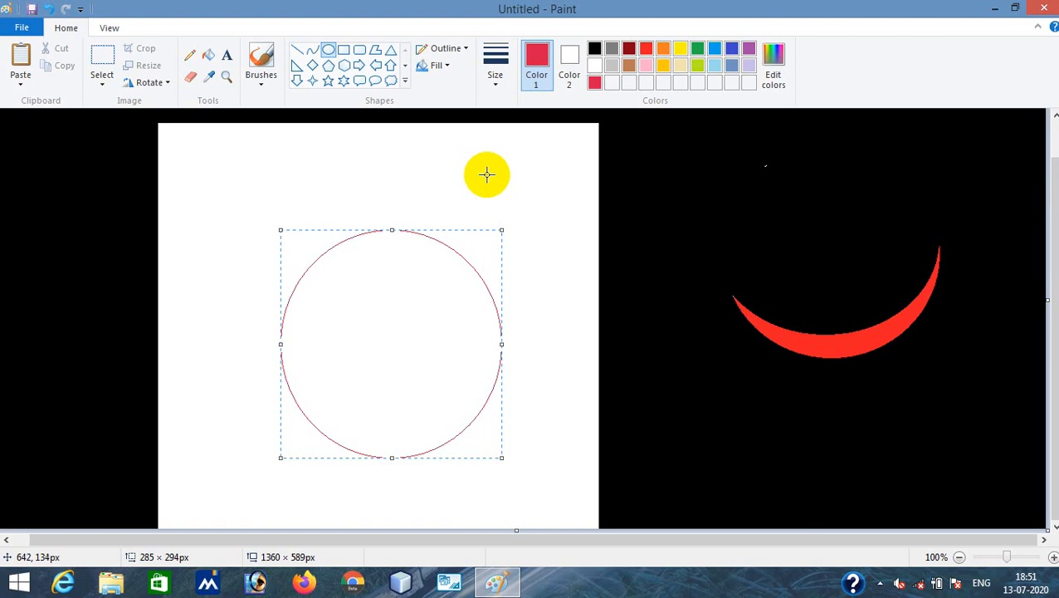
{"action": "left_click", "coordinate": [664, 220]}
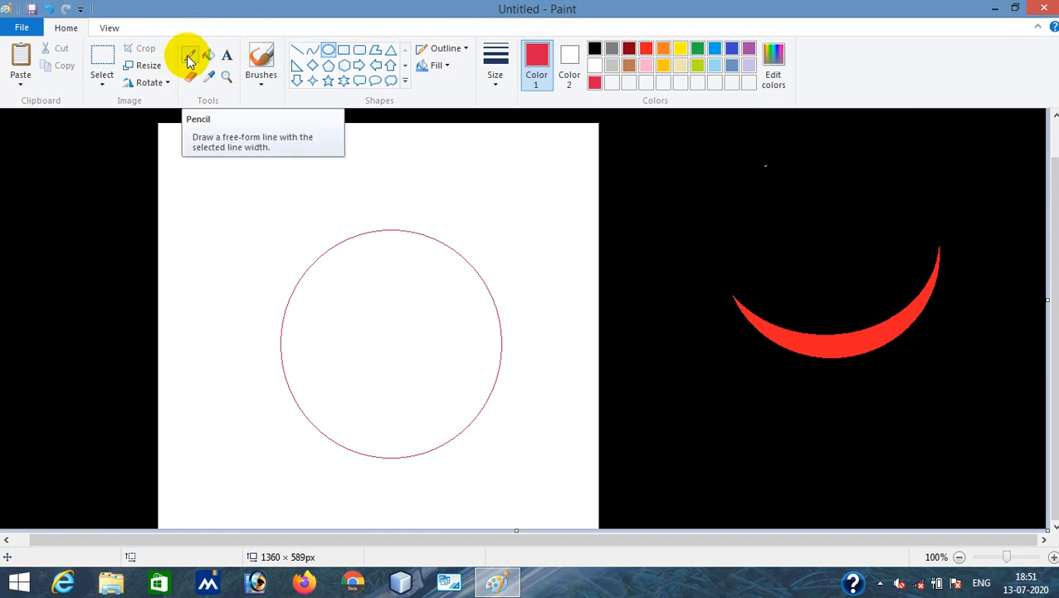
- Zoom in on the picture to 500%
{"action": "left_click", "coordinate": [109, 30]}
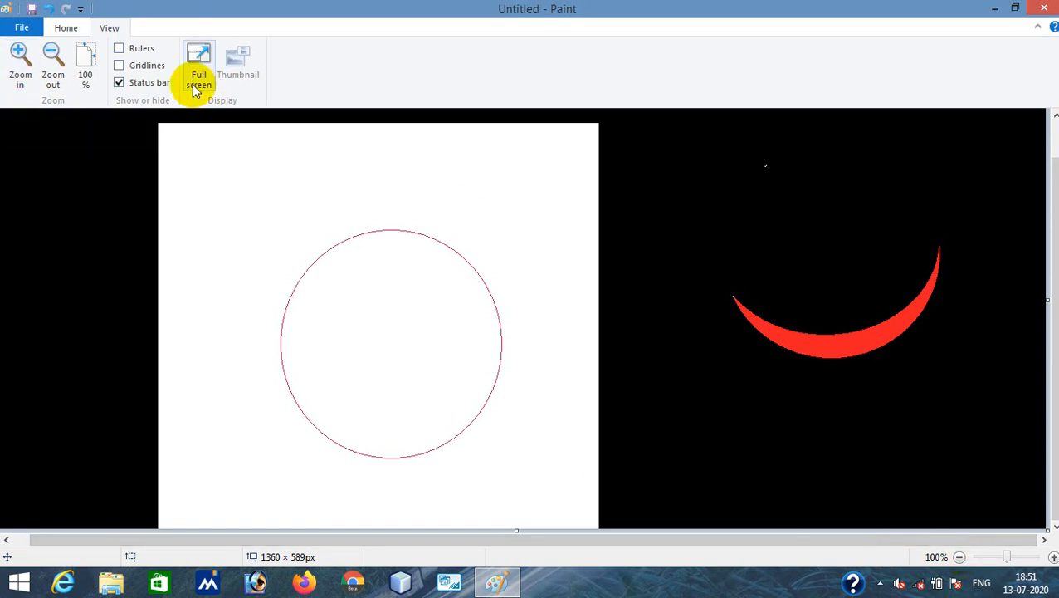
{"action": "left_click", "coordinate": [19, 58]}
{"action": "left_click", "coordinate": [20, 58]}
{"action": "left_click", "coordinate": [20, 58]}
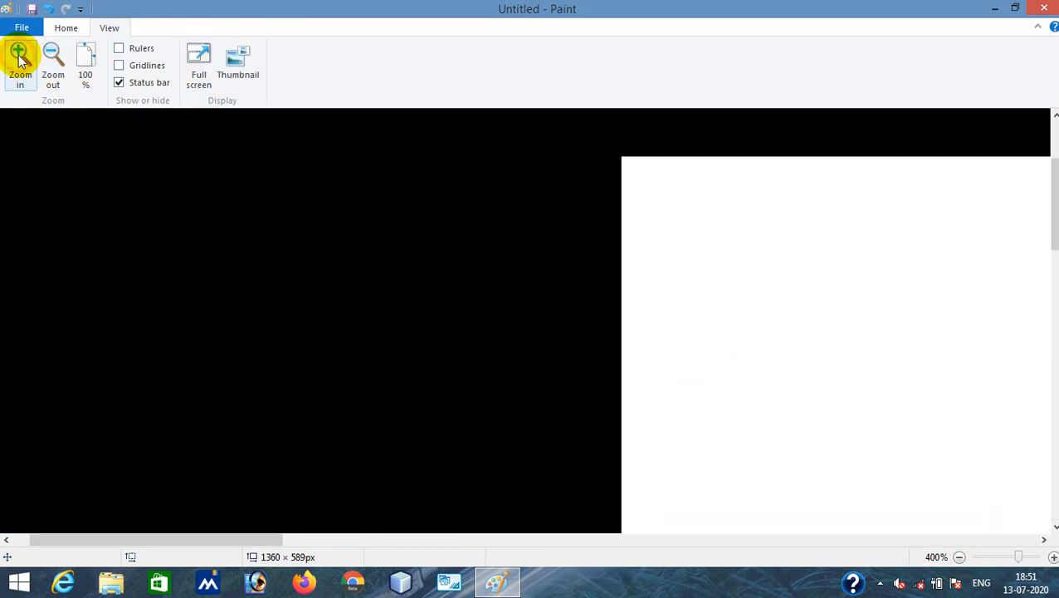
{"action": "left_click", "coordinate": [19, 58]}
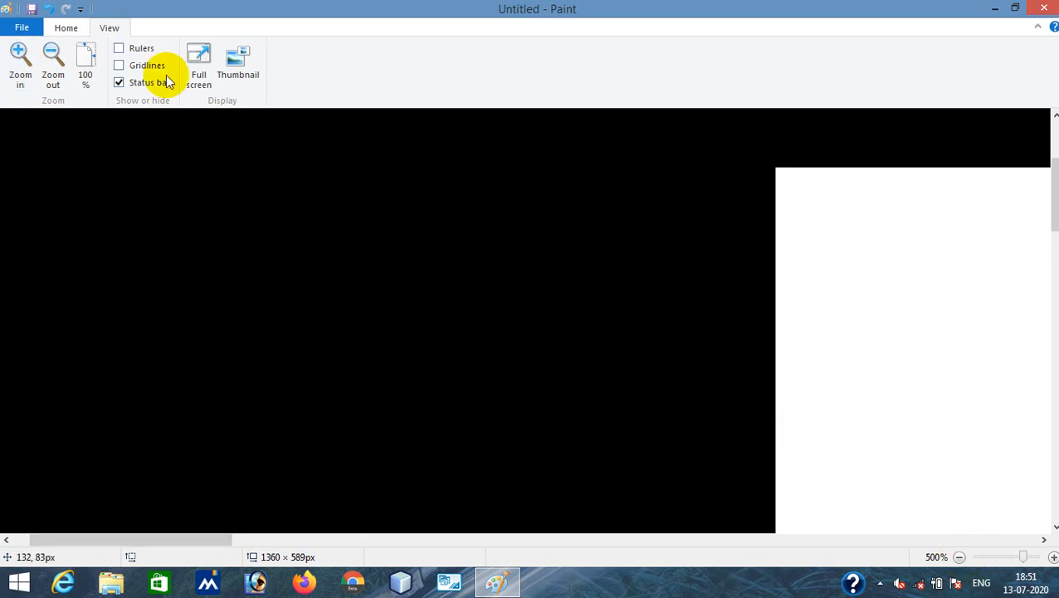
- Zoom out to 50% and return the view to 100%
{"action": "left_click", "coordinate": [48, 66]}
{"action": "left_click", "coordinate": [48, 66]}
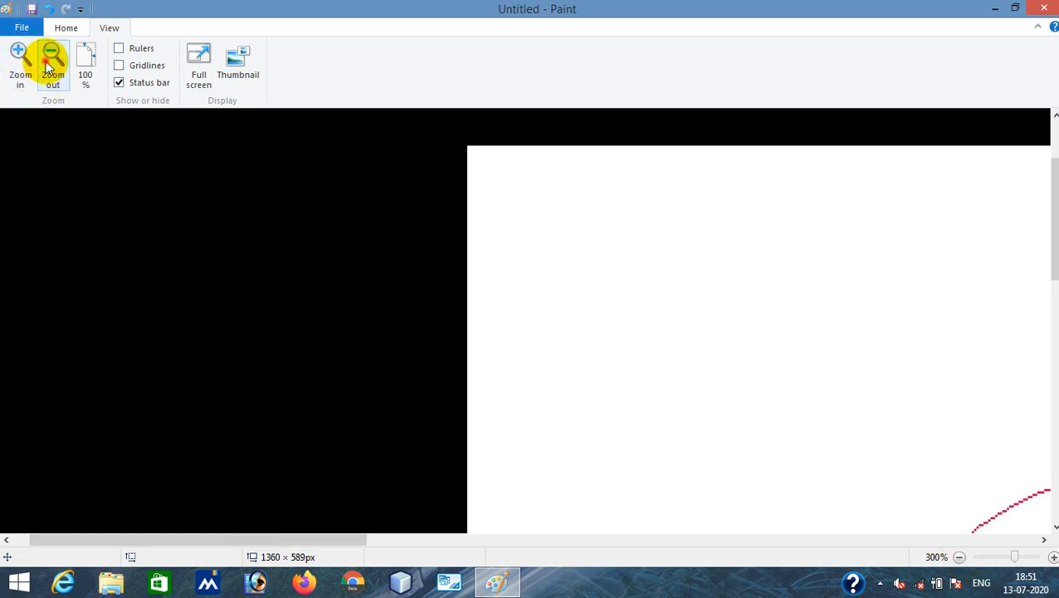
{"action": "left_click", "coordinate": [48, 66]}
{"action": "left_click", "coordinate": [49, 67]}
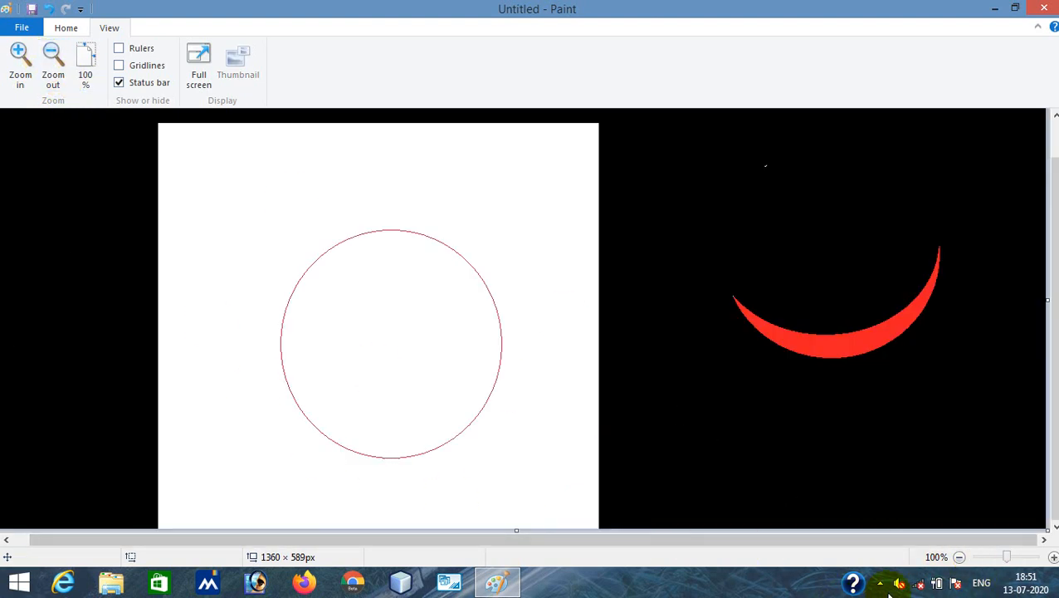
{"action": "left_click", "coordinate": [959, 556]}
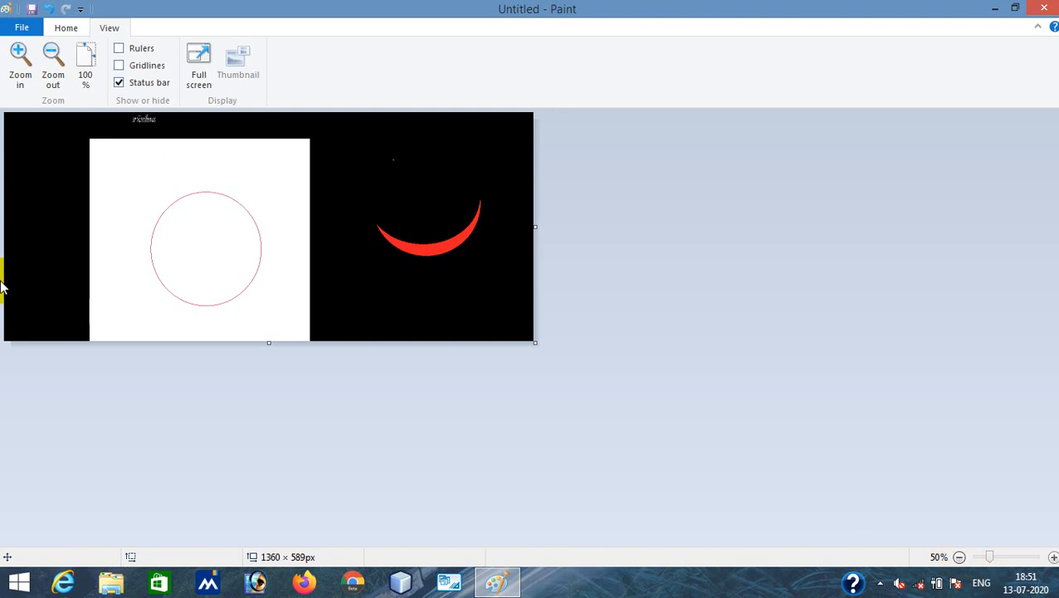
{"action": "left_click", "coordinate": [80, 65]}
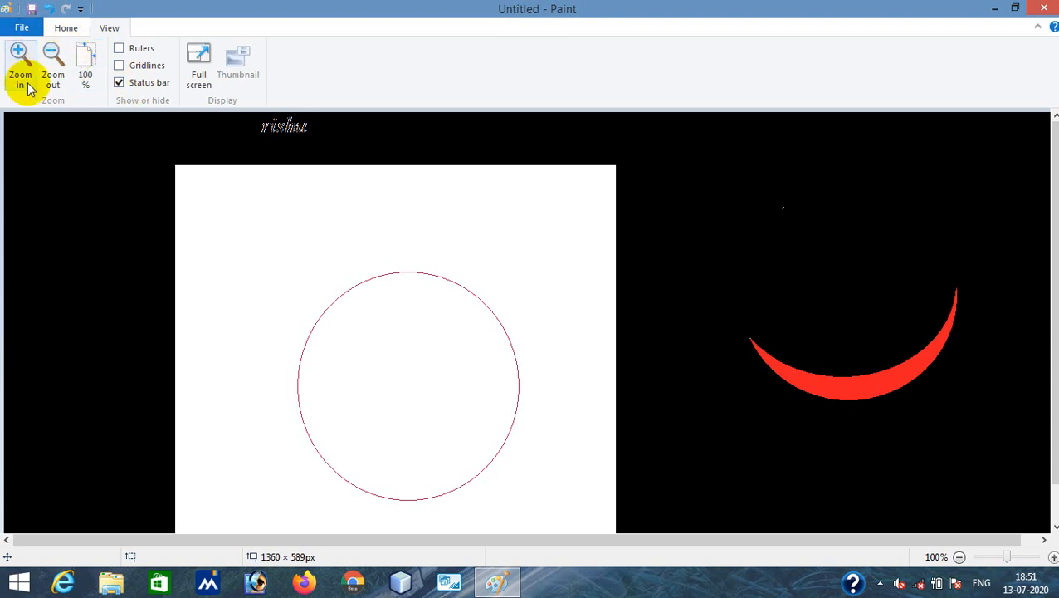
- Show the rulers and gridlines over the picture, then hide both again
{"action": "left_click", "coordinate": [120, 50]}
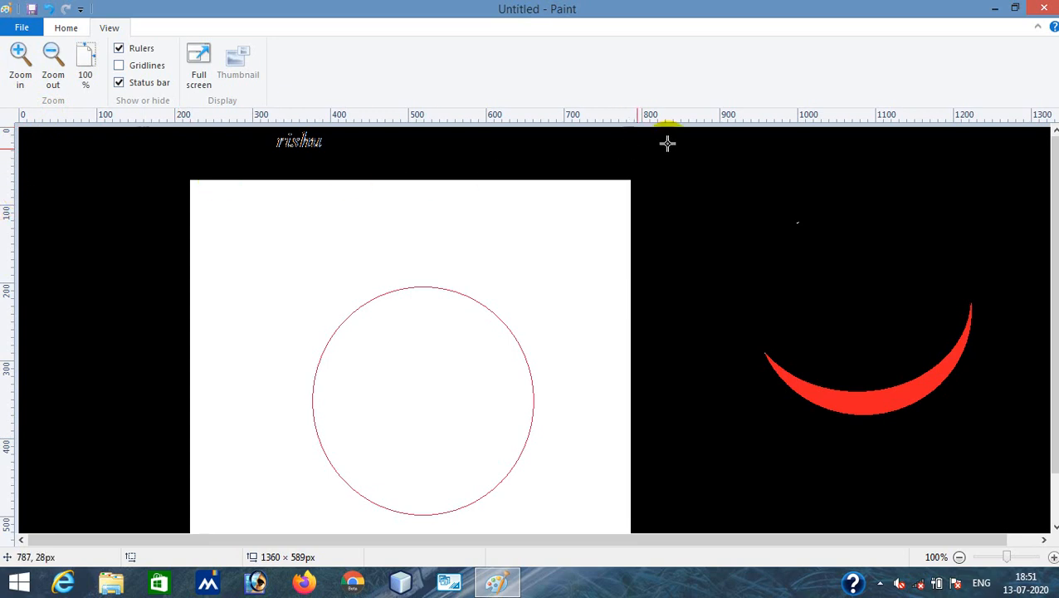
{"action": "left_click", "coordinate": [119, 66]}
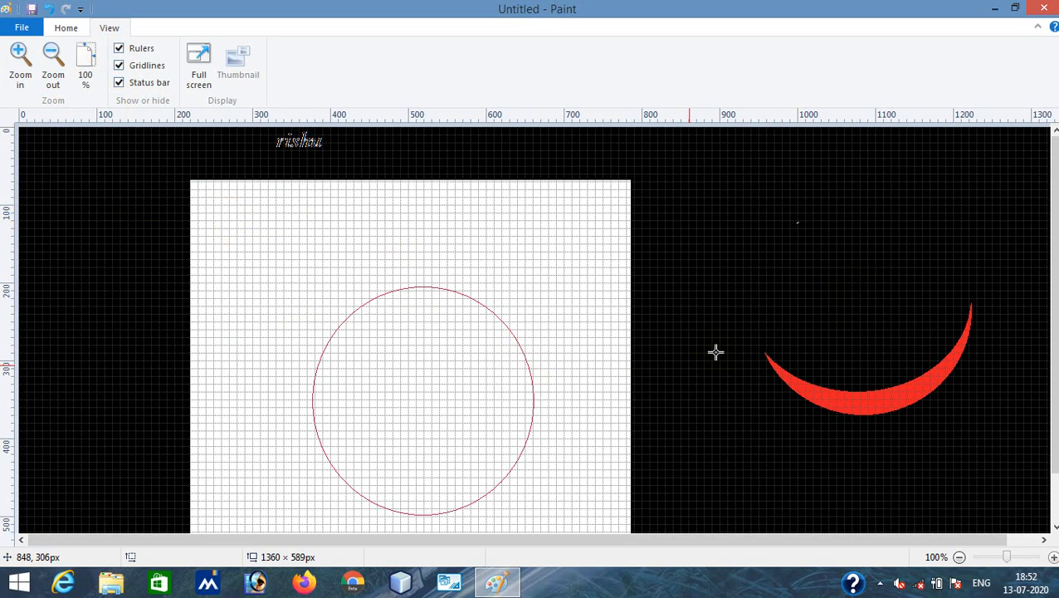
{"action": "left_click", "coordinate": [119, 66]}
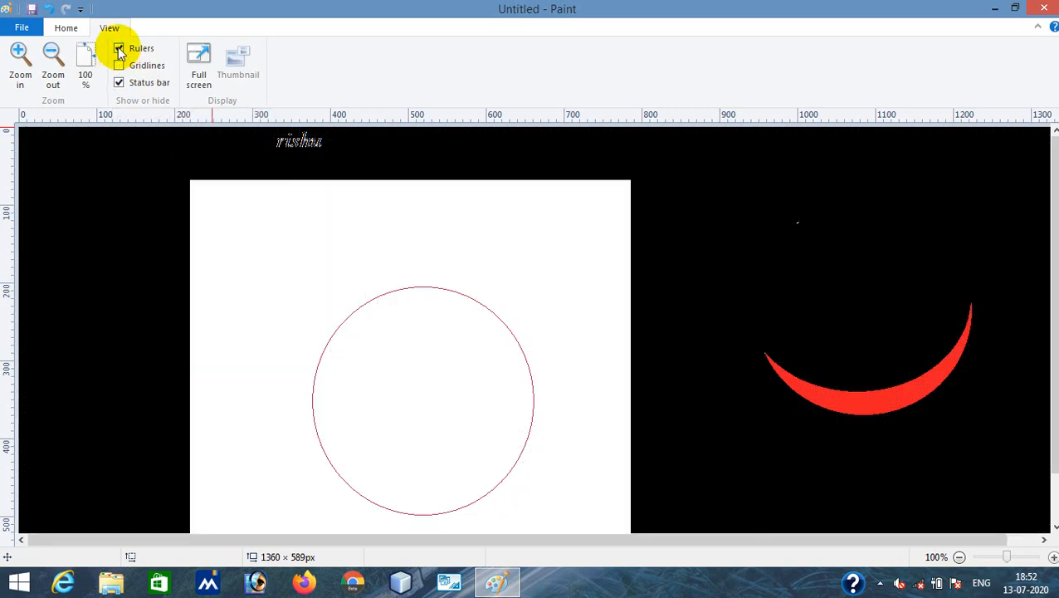
{"action": "left_click", "coordinate": [120, 49]}
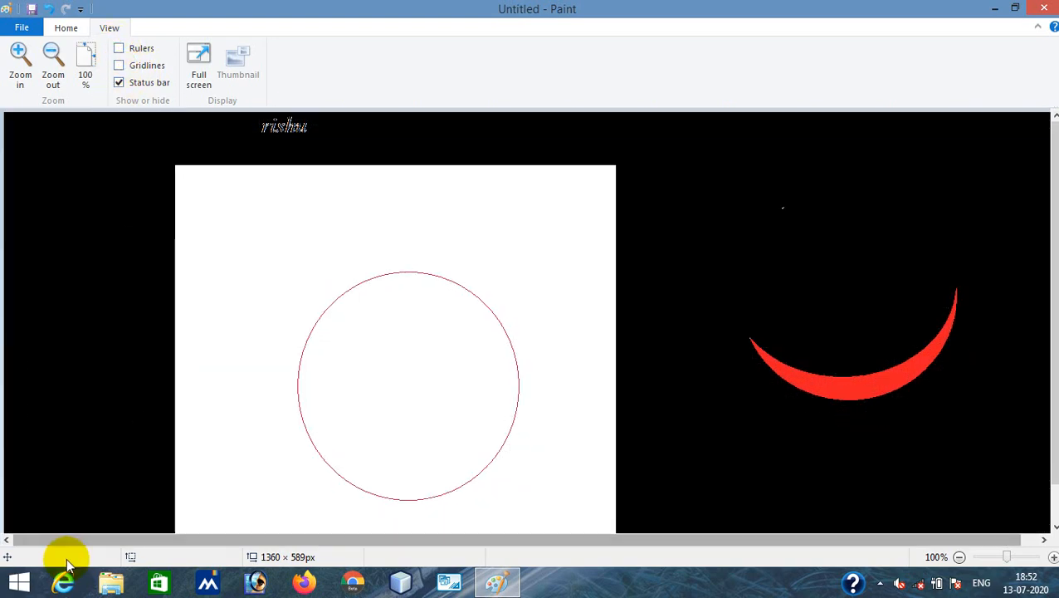
- Hide and restore the status bar, then view the picture in full screen and return to the normal window
{"action": "left_click", "coordinate": [119, 86]}
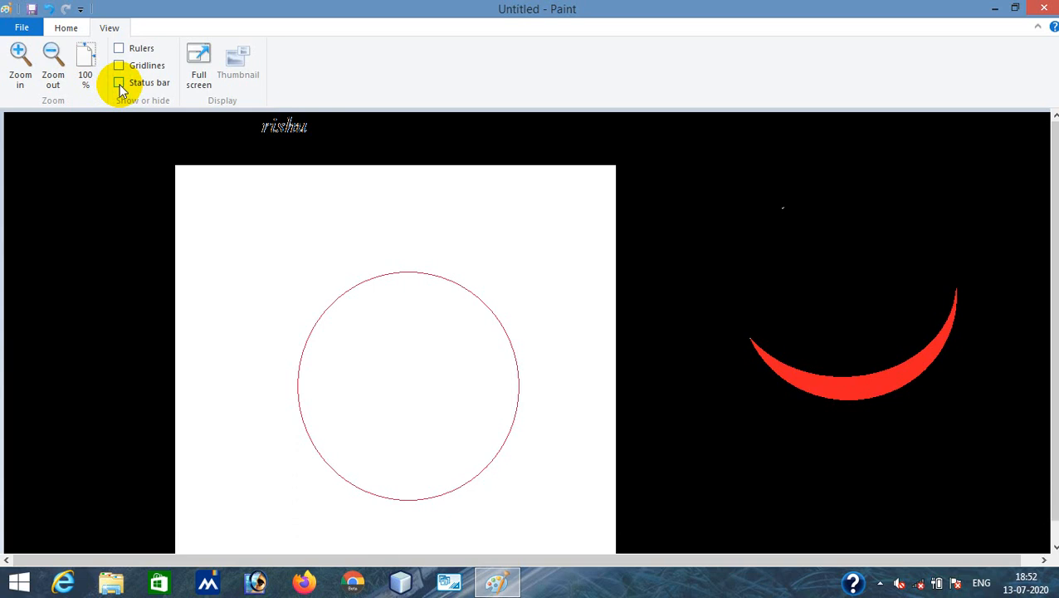
{"action": "left_click", "coordinate": [119, 86]}
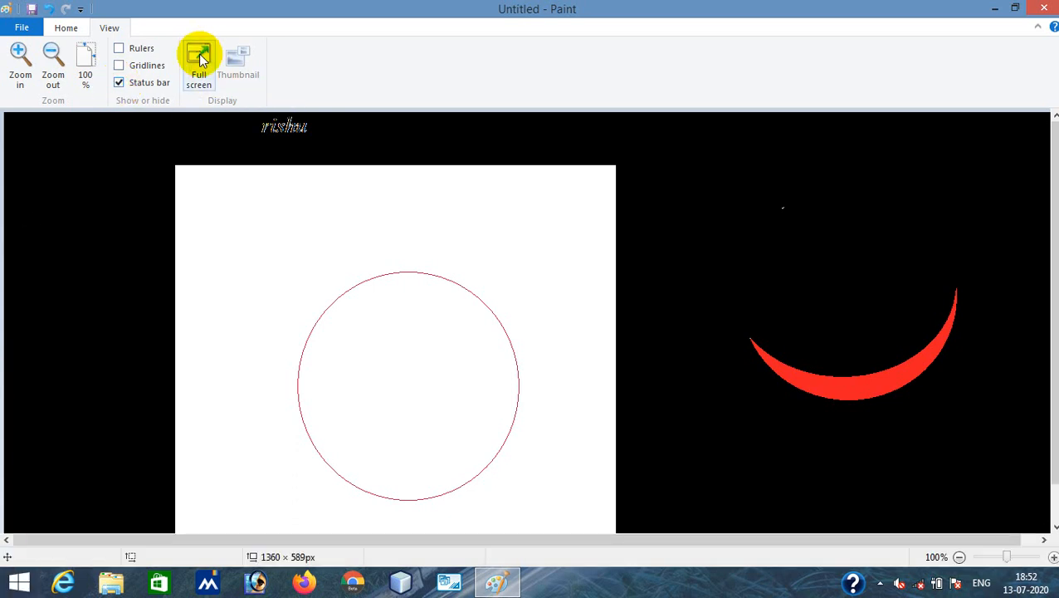
{"action": "left_click", "coordinate": [200, 58]}
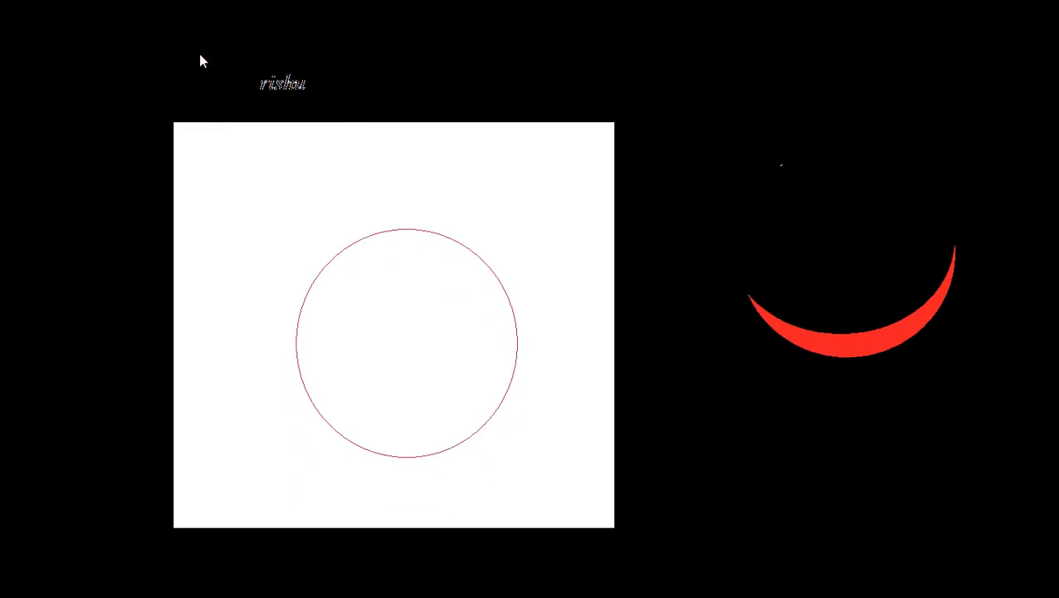
{"action": "left_click", "coordinate": [200, 60]}
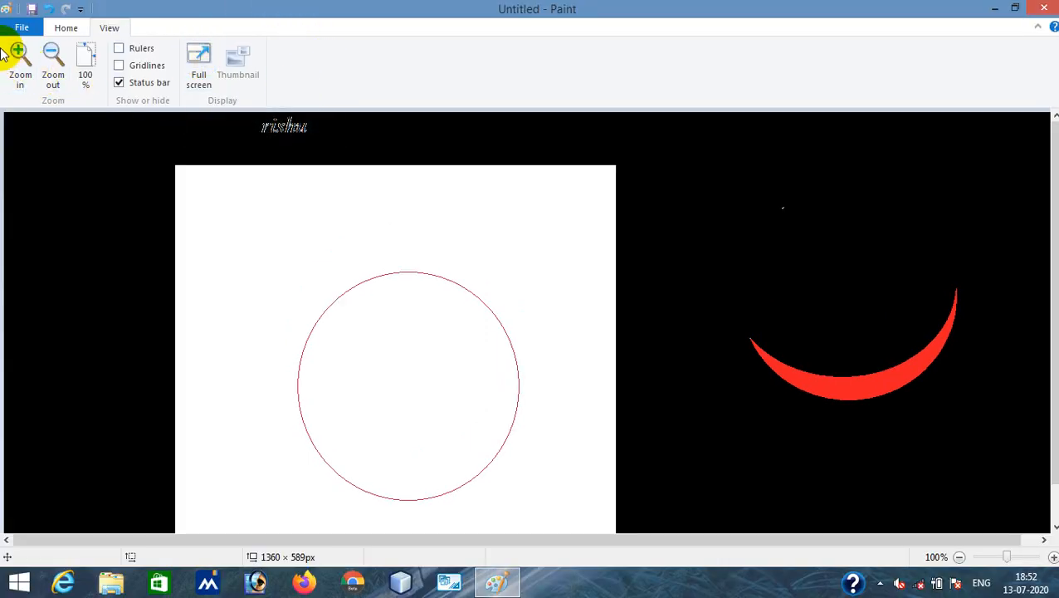
- Save the picture to the Desktop as a JPEG file, using the first name written at the top of the canvas as its file name
{"action": "left_click", "coordinate": [20, 29]}
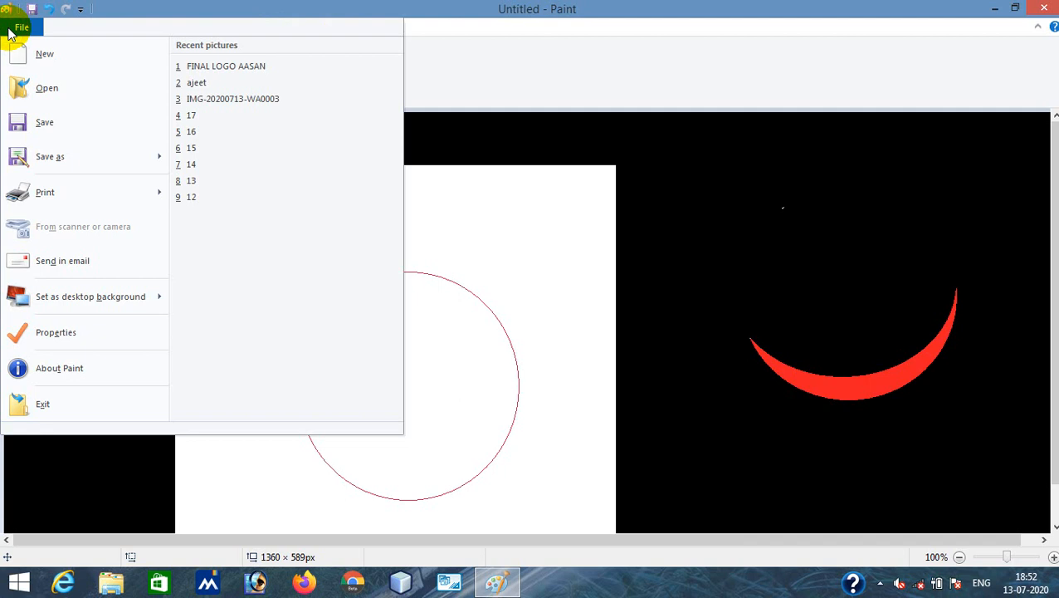
{"action": "left_click", "coordinate": [818, 86]}
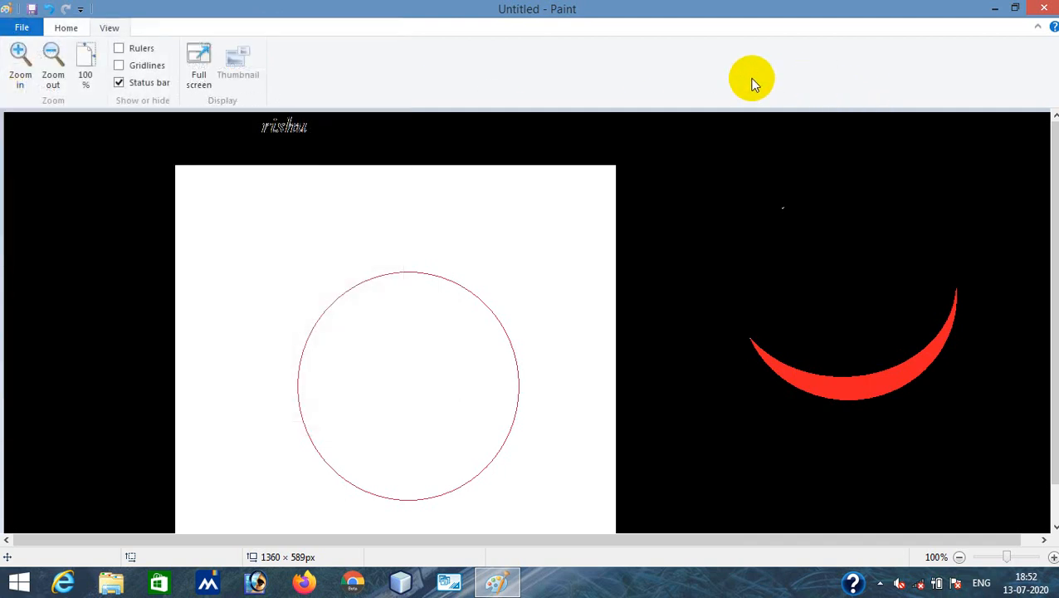
{"action": "left_click", "coordinate": [22, 32]}
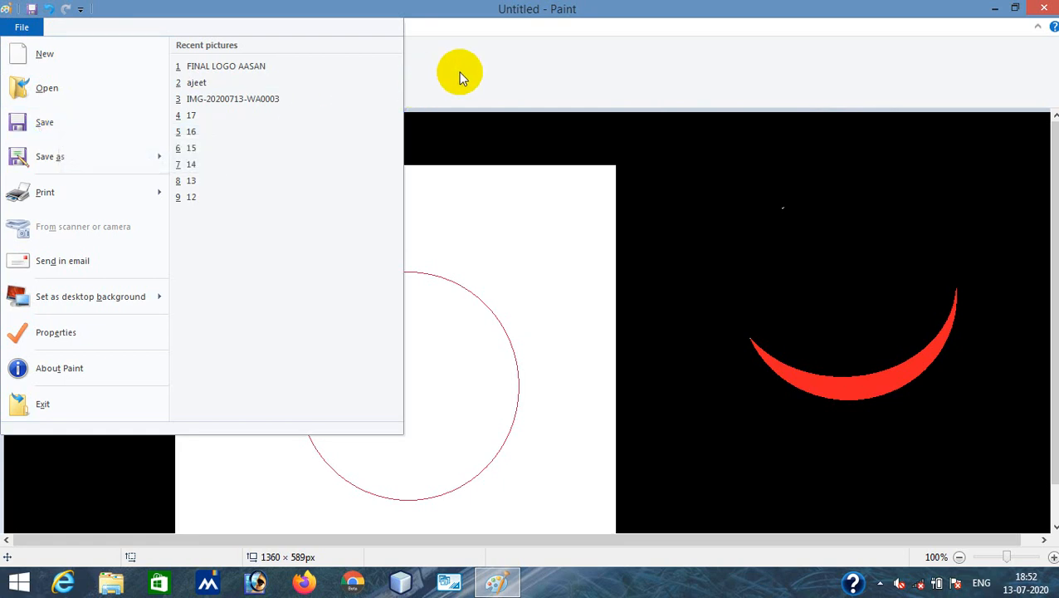
{"action": "left_click", "coordinate": [53, 125]}
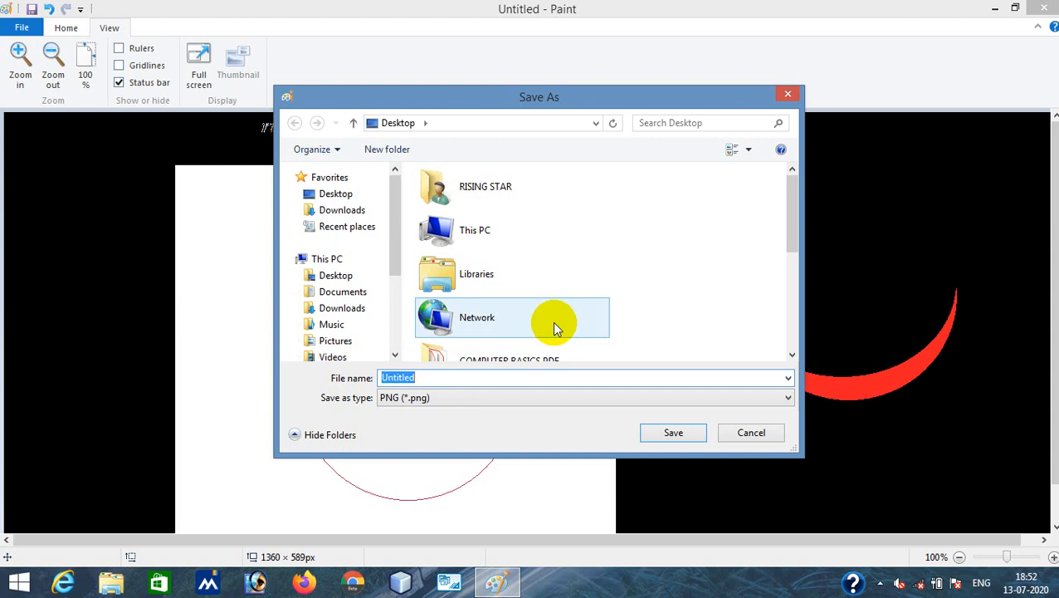
{"action": "type", "text": "rishu"}
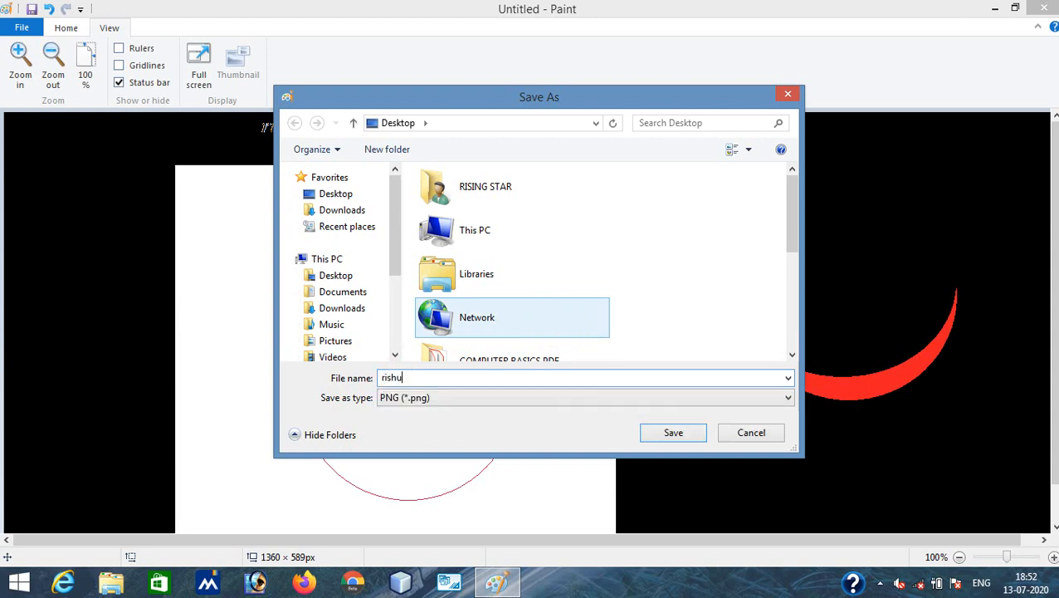
{"action": "left_click", "coordinate": [423, 401]}
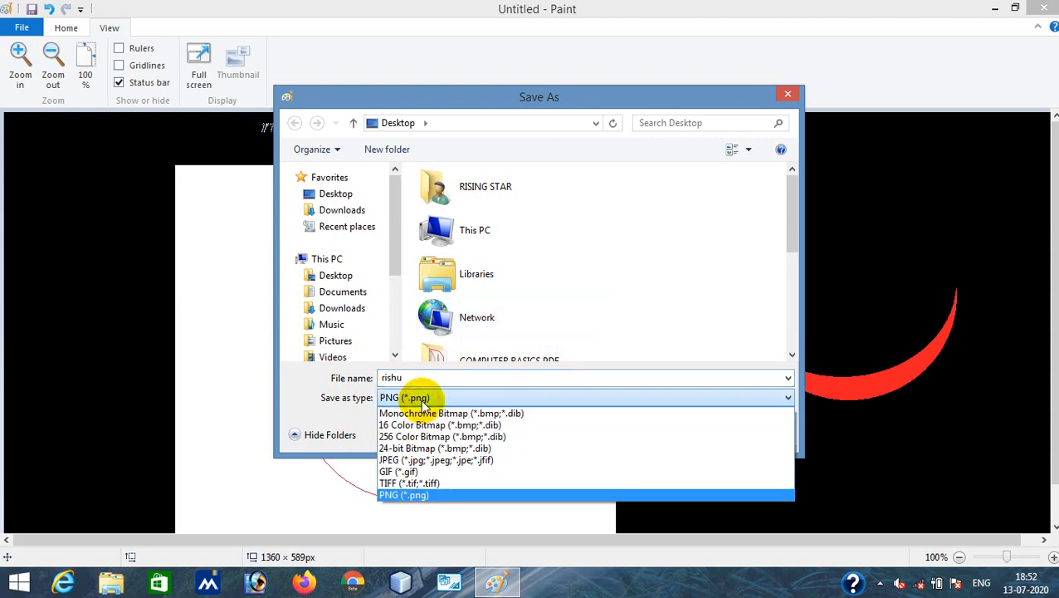
{"action": "left_click", "coordinate": [415, 460]}
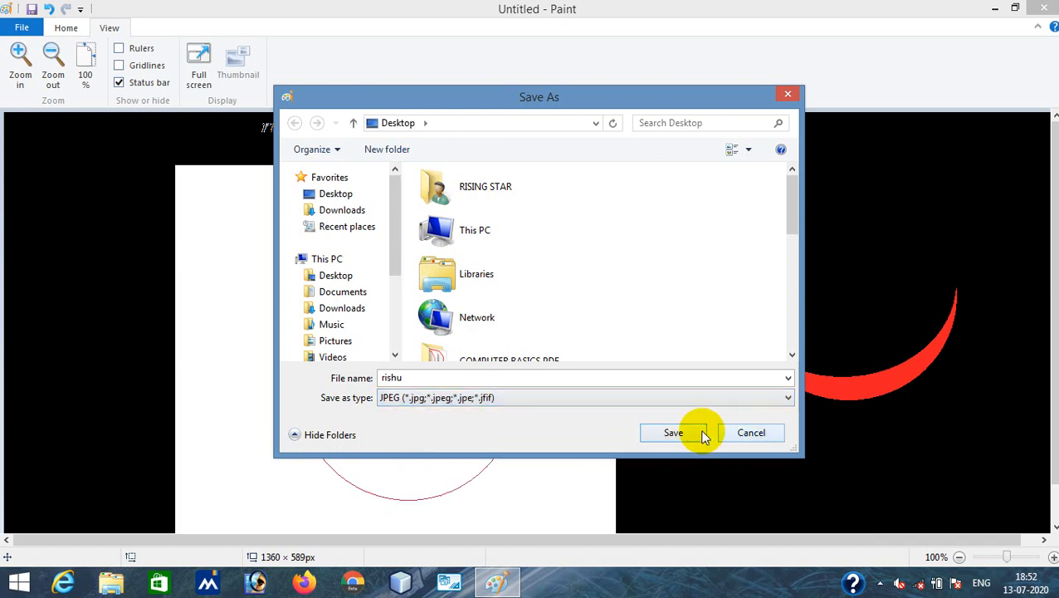
{"action": "left_click", "coordinate": [674, 432]}
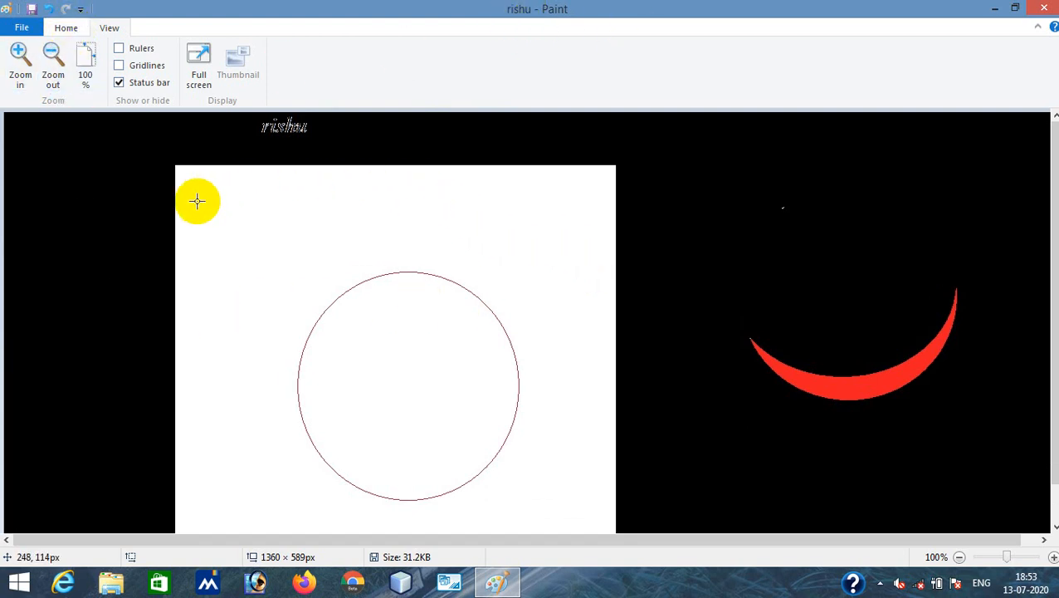
{"action": "left_click", "coordinate": [23, 28]}
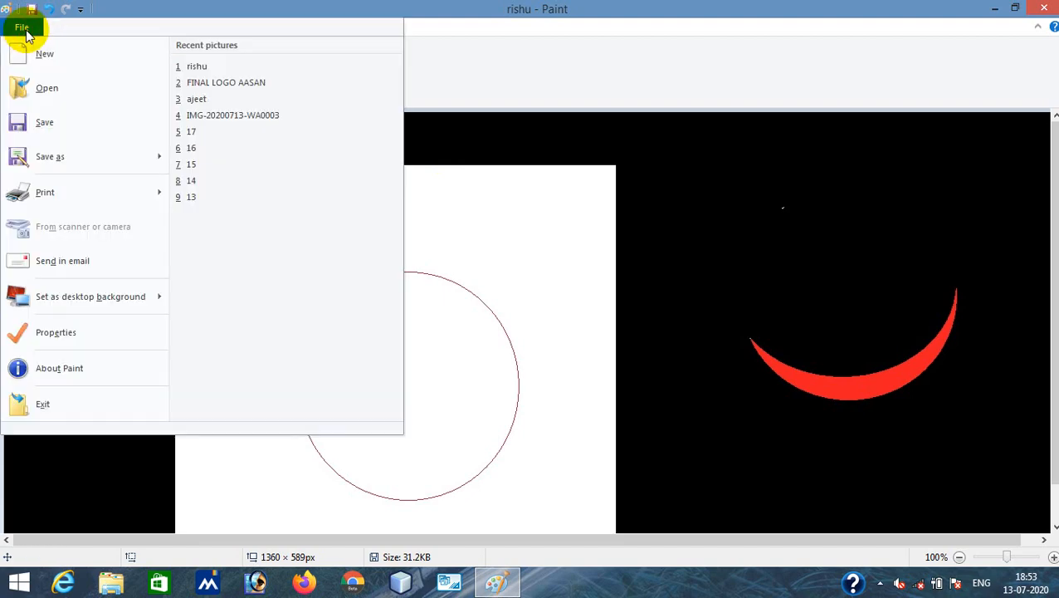
{"action": "left_click", "coordinate": [480, 135]}
{"action": "left_click", "coordinate": [26, 29]}
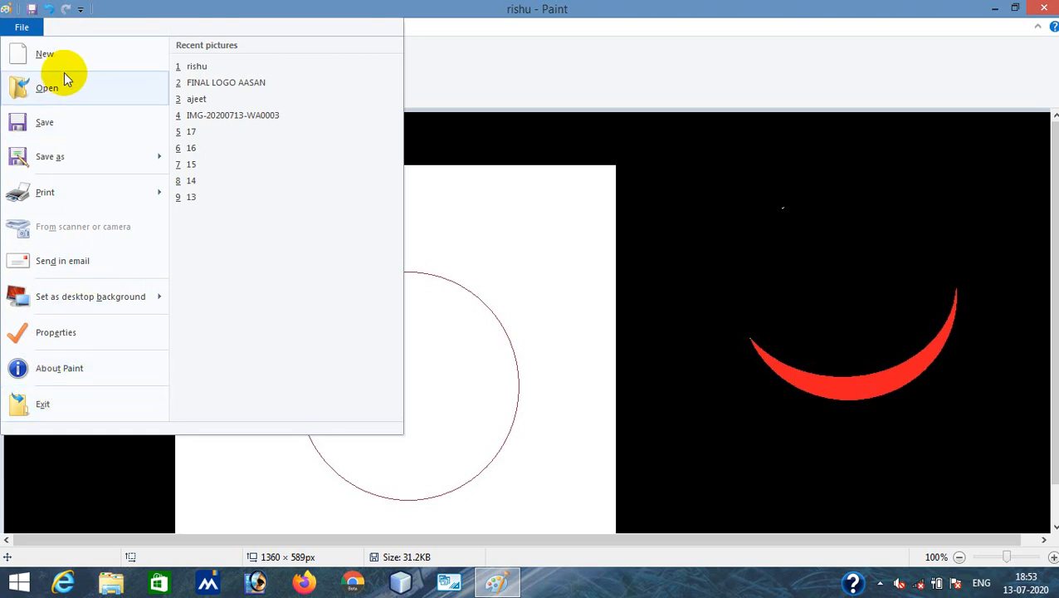
{"action": "left_click", "coordinate": [99, 477]}
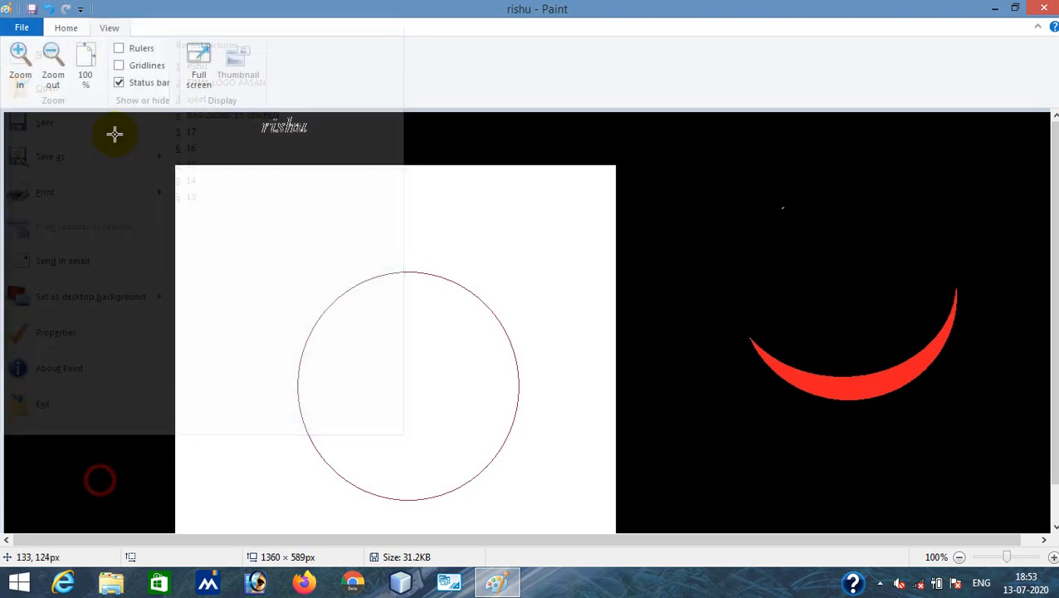
{"action": "left_click", "coordinate": [66, 27]}
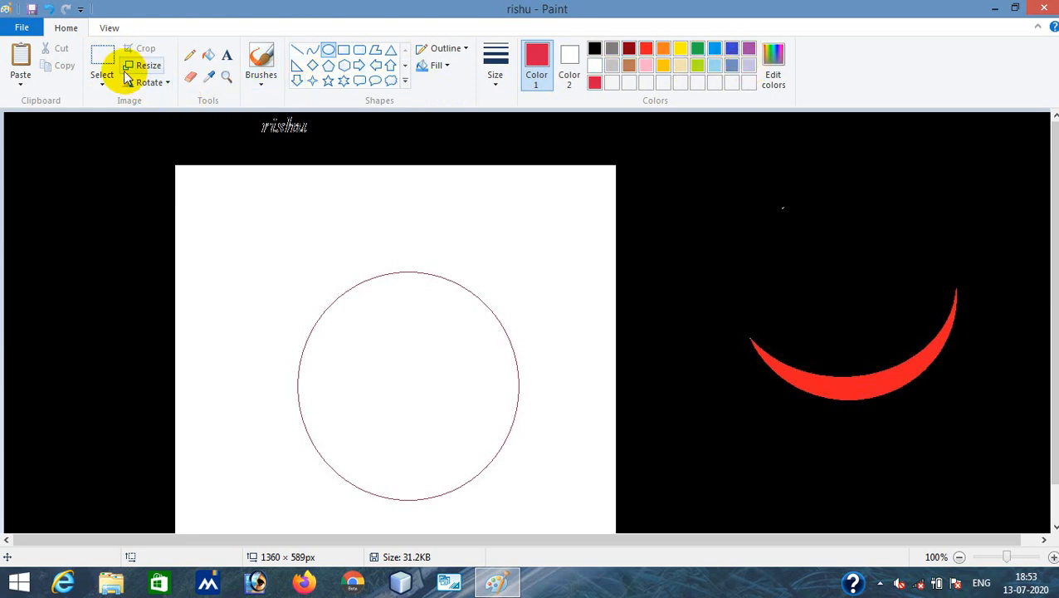
{"action": "left_click", "coordinate": [111, 27]}
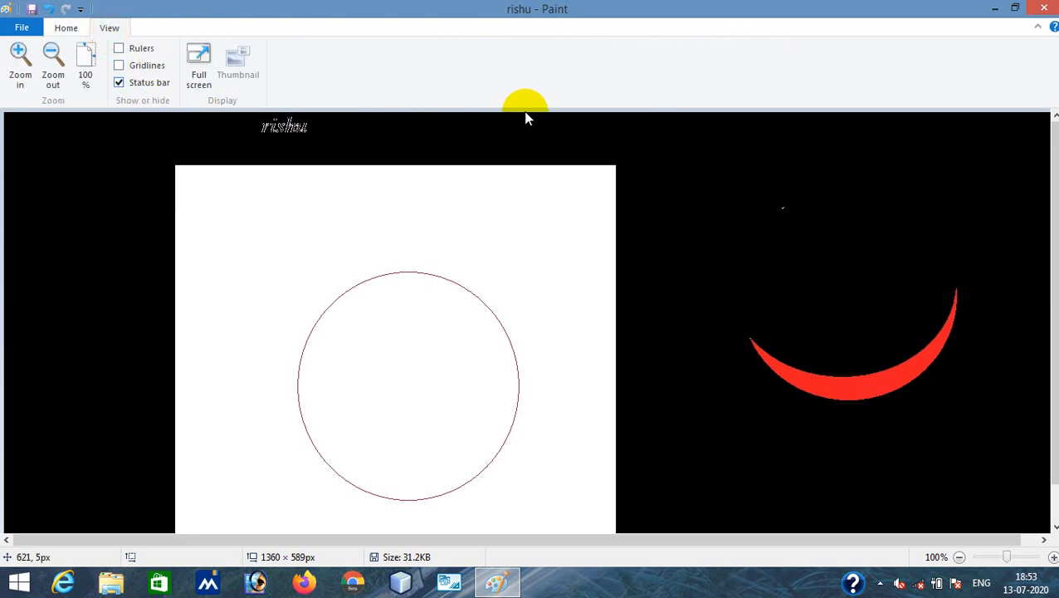
{"action": "left_click", "coordinate": [61, 28]}
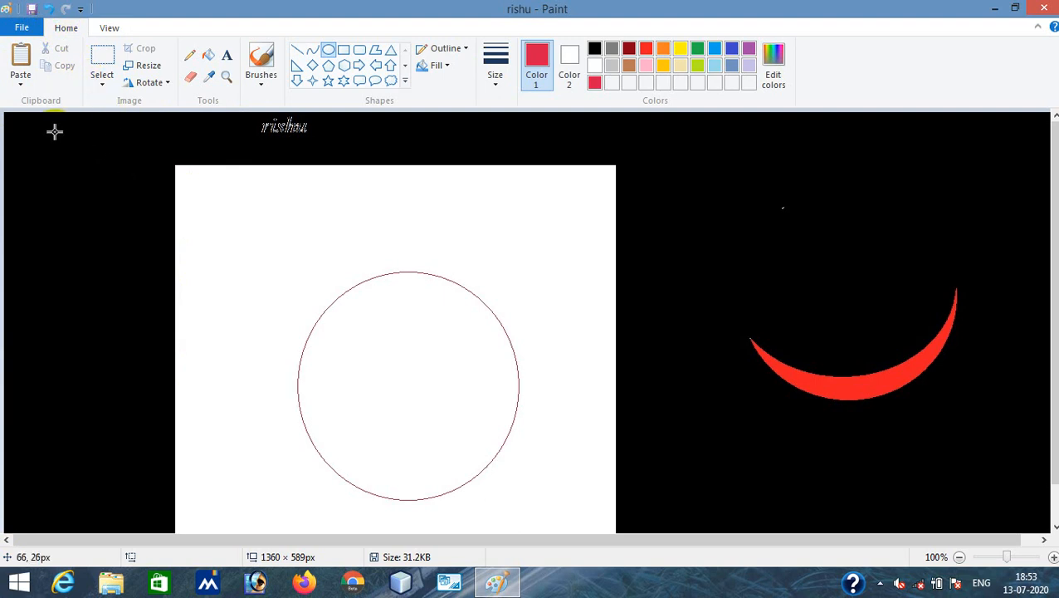